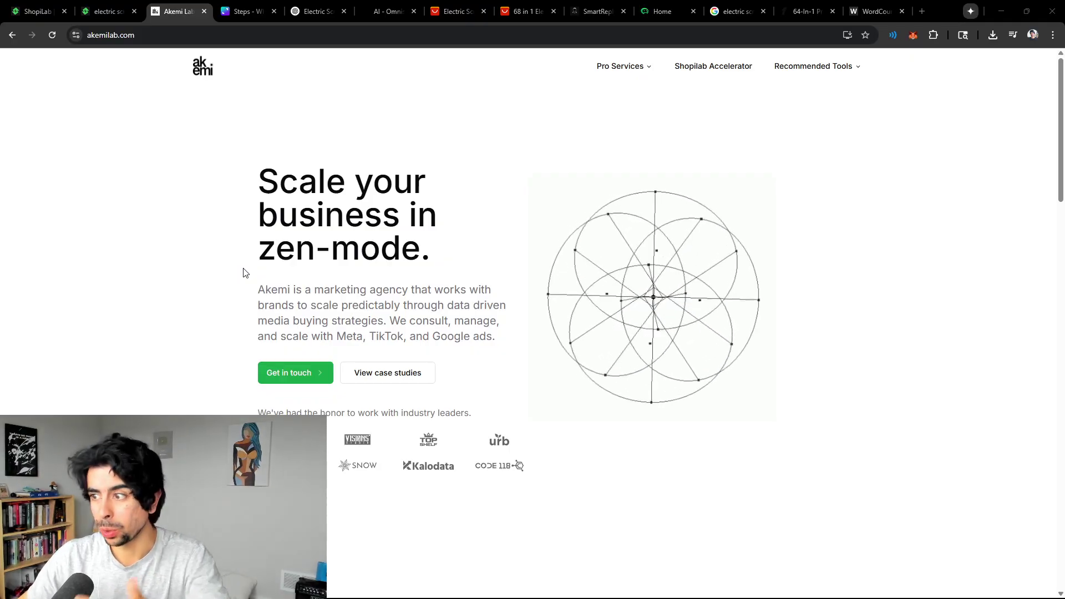
Scroll through Akemi Lab's services and case-study results, then switch to the Canva Steps board.
{"action": "scroll", "coordinate": [242, 275], "scroll_direction": "down", "scroll_amount": 6}
{"action": "scroll", "coordinate": [250, 286], "scroll_direction": "up", "scroll_amount": 2}
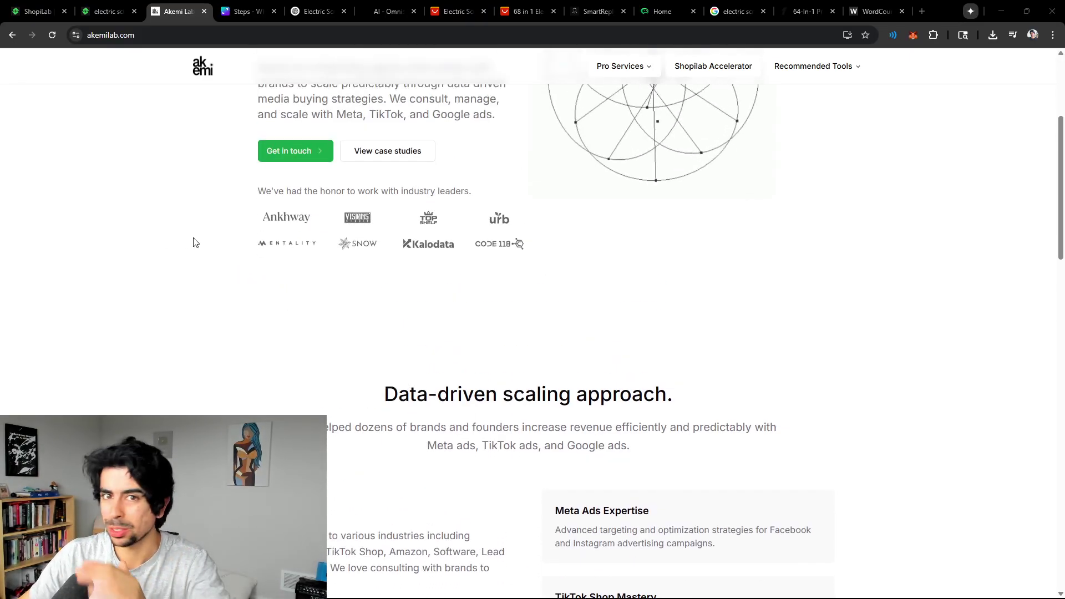
{"action": "scroll", "coordinate": [316, 261], "scroll_direction": "down", "scroll_amount": 12}
{"action": "scroll", "coordinate": [317, 271], "scroll_direction": "down", "scroll_amount": 10}
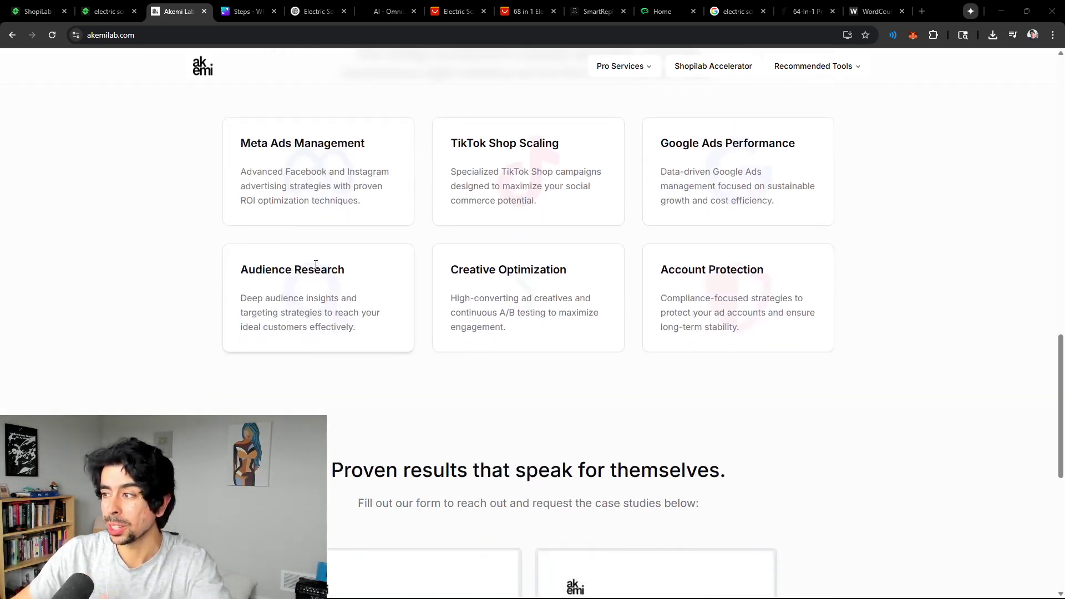
{"action": "scroll", "coordinate": [570, 302], "scroll_direction": "down", "scroll_amount": 1}
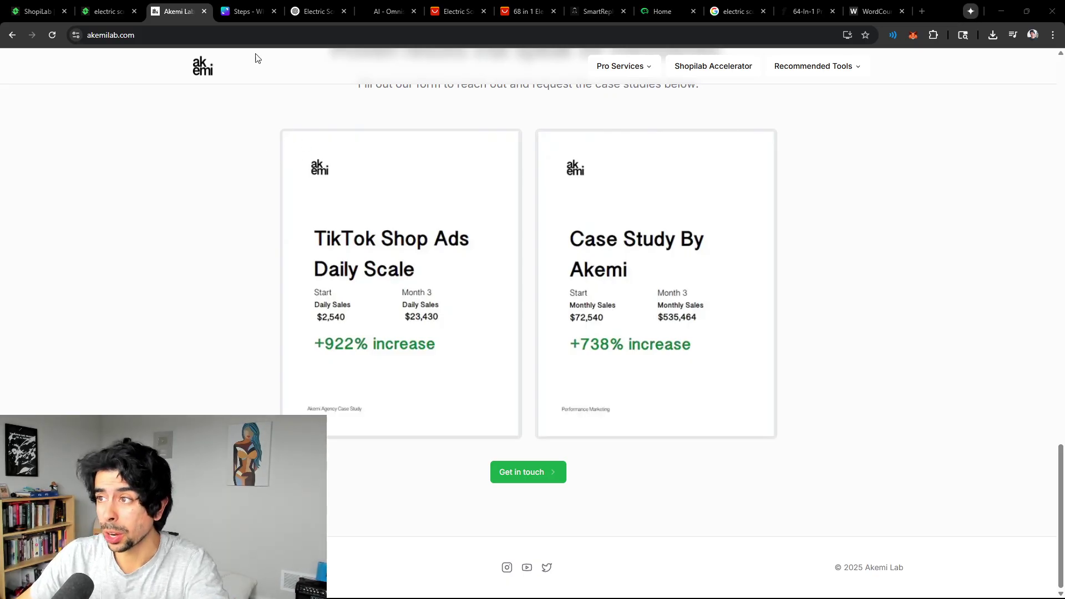
{"action": "left_click", "coordinate": [244, 11]}
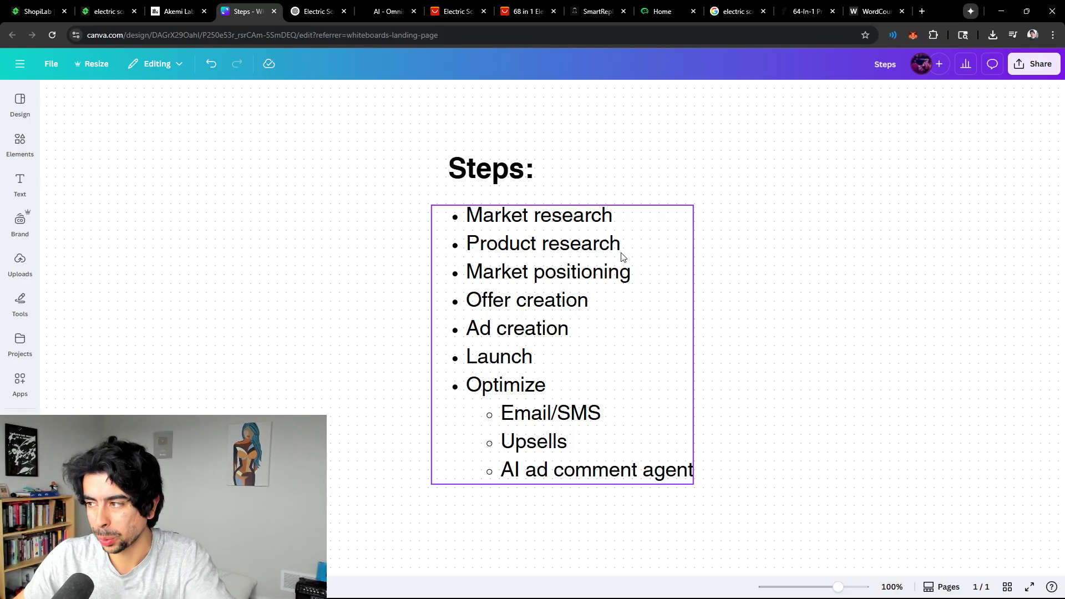
{"action": "left_click", "coordinate": [605, 274]}
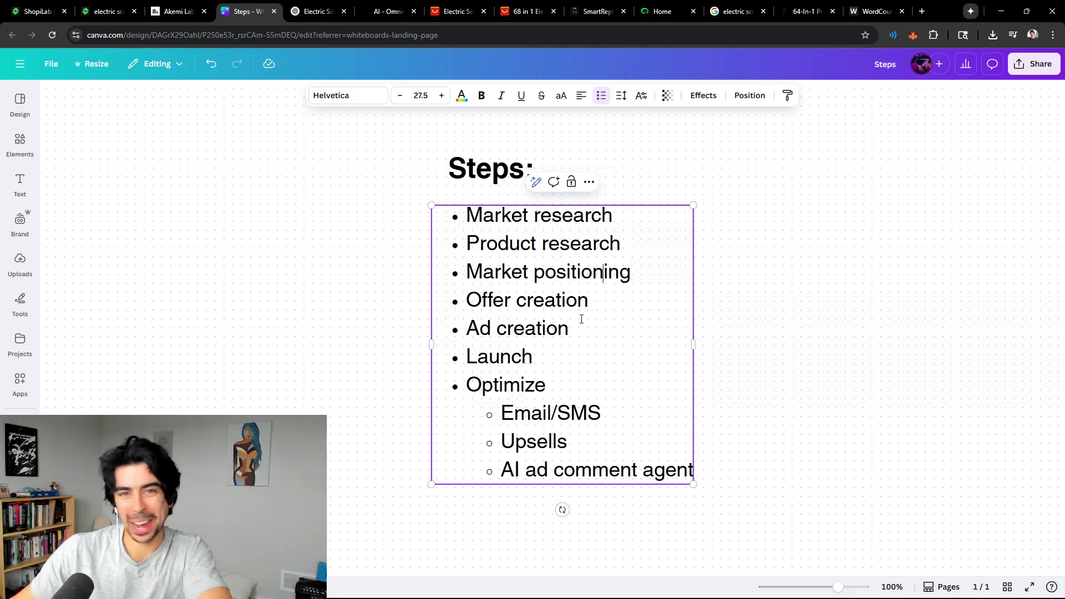
{"action": "left_click_drag", "start_coordinate": [582, 319], "coordinate": [466, 214]}
{"action": "left_click", "coordinate": [502, 246]}
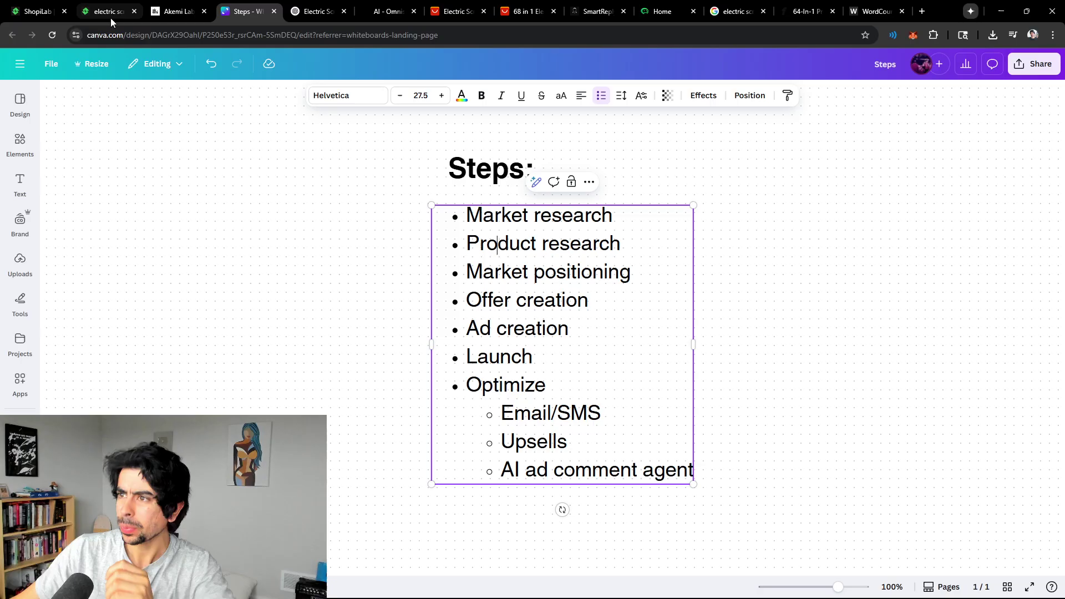
{"action": "left_click_drag", "start_coordinate": [481, 216], "coordinate": [569, 244]}
{"action": "left_click", "coordinate": [573, 217]}
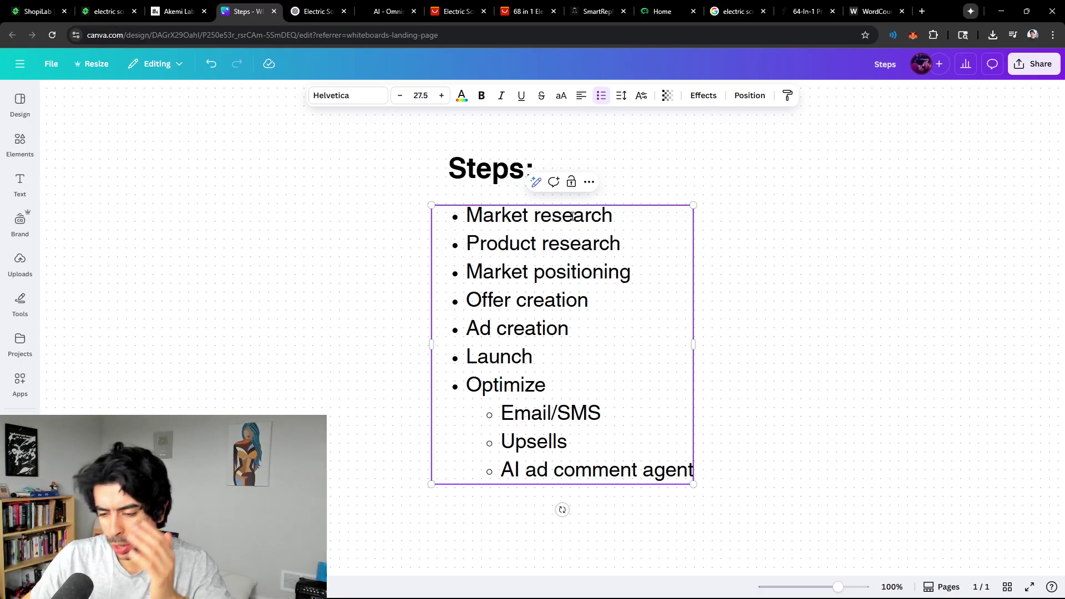
{"action": "left_click_drag", "start_coordinate": [614, 218], "coordinate": [465, 217]}
{"action": "left_click", "coordinate": [466, 215]}
{"action": "left_click", "coordinate": [621, 244]}
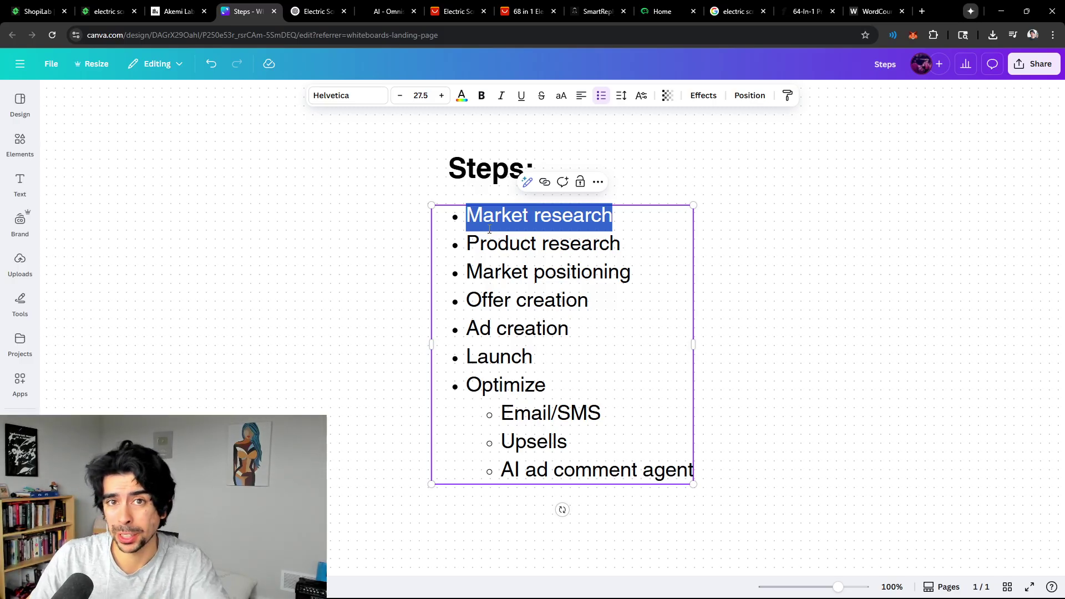
{"action": "left_click", "coordinate": [489, 229]}
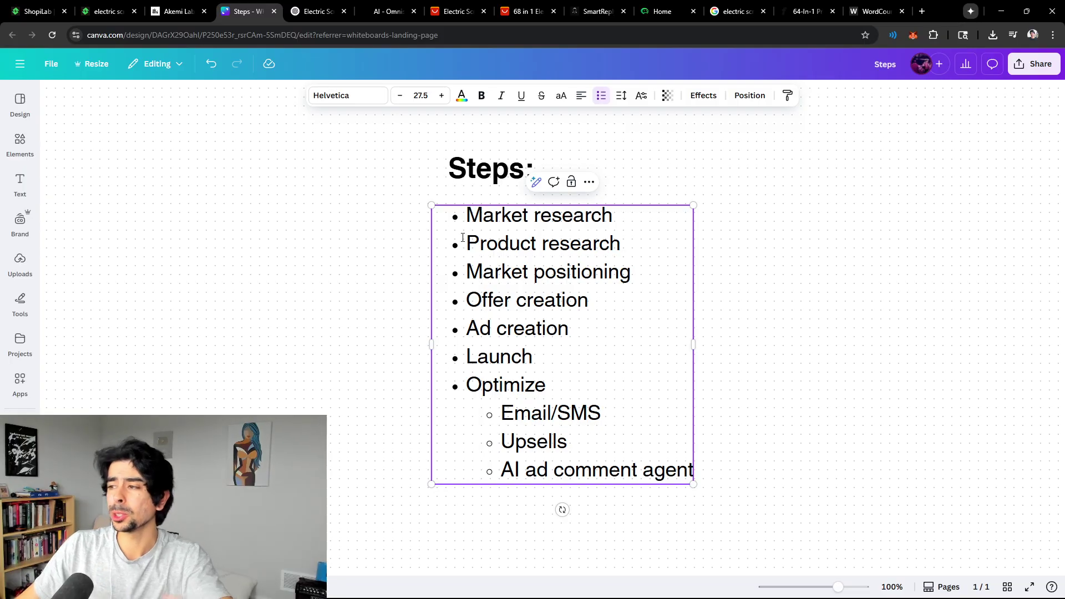
{"action": "left_click_drag", "start_coordinate": [466, 244], "coordinate": [474, 217]}
{"action": "left_click", "coordinate": [614, 217]}
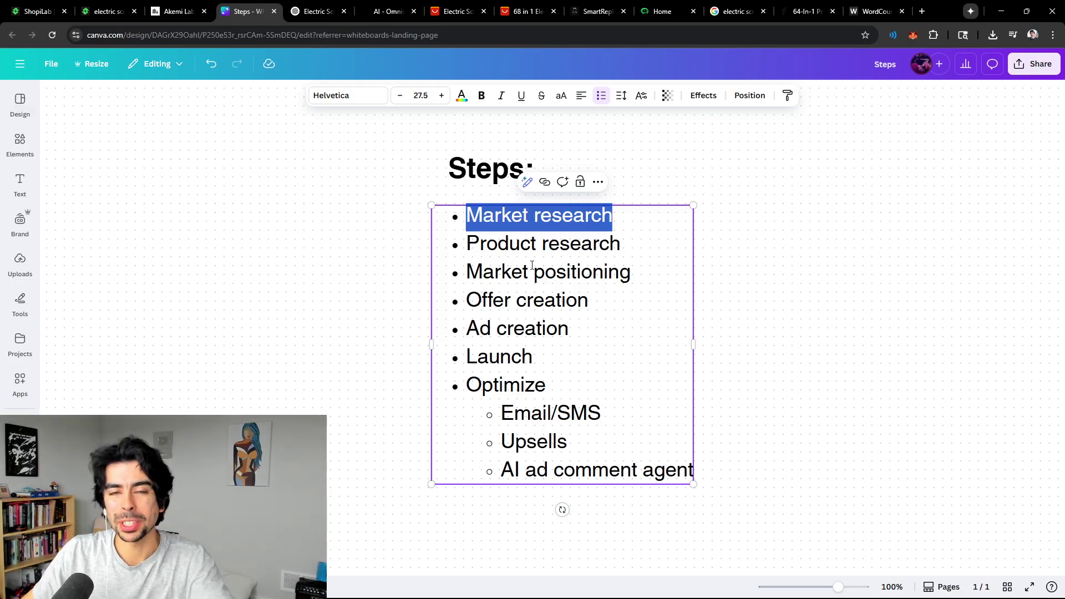
Open ShopiLab's Electric Screwdriver trend page and inspect its 74.0K search-volume chart.
{"action": "left_click", "coordinate": [104, 10]}
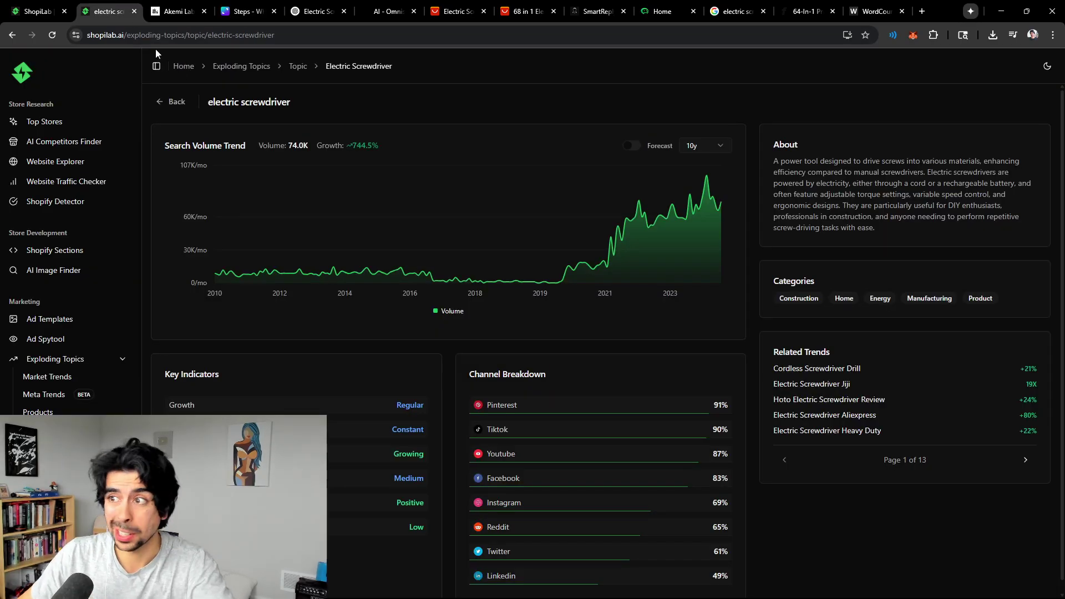
{"action": "left_click", "coordinate": [47, 7]}
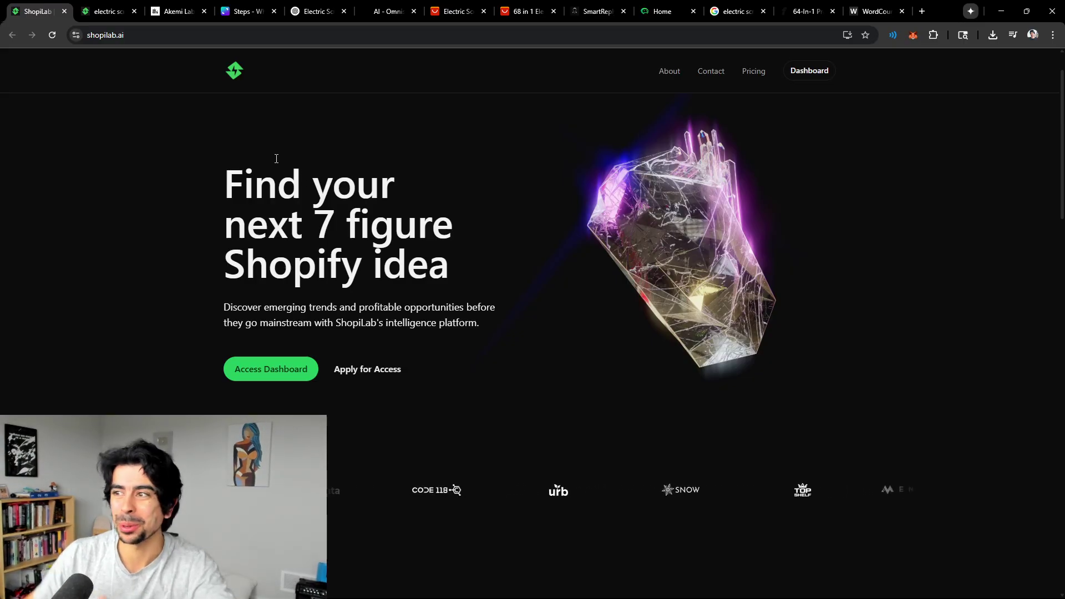
{"action": "left_click", "coordinate": [101, 14]}
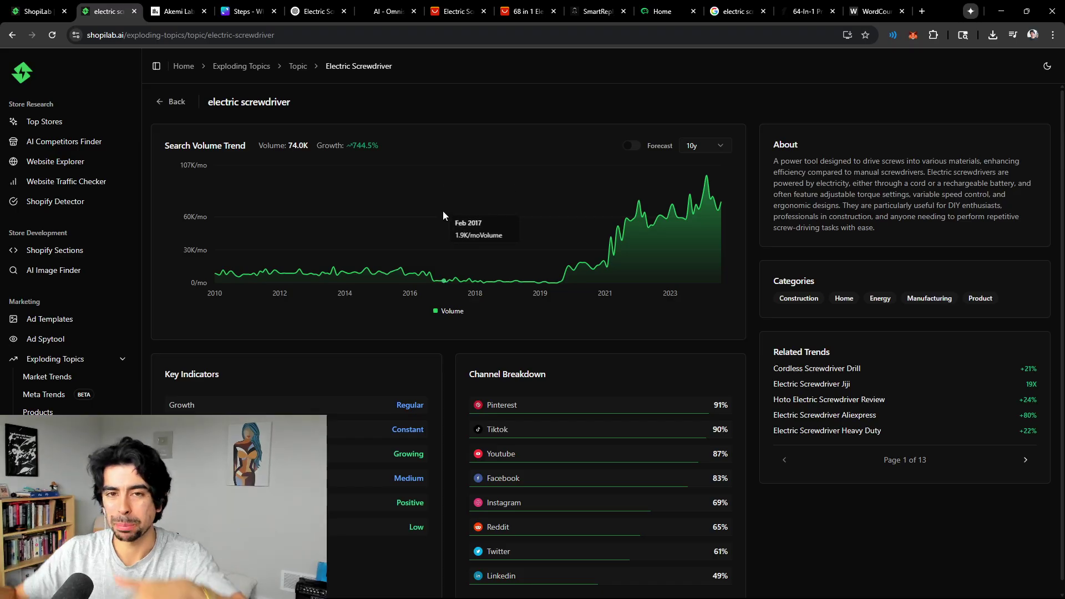
{"action": "scroll", "coordinate": [94, 264], "scroll_direction": "down", "scroll_amount": 3}
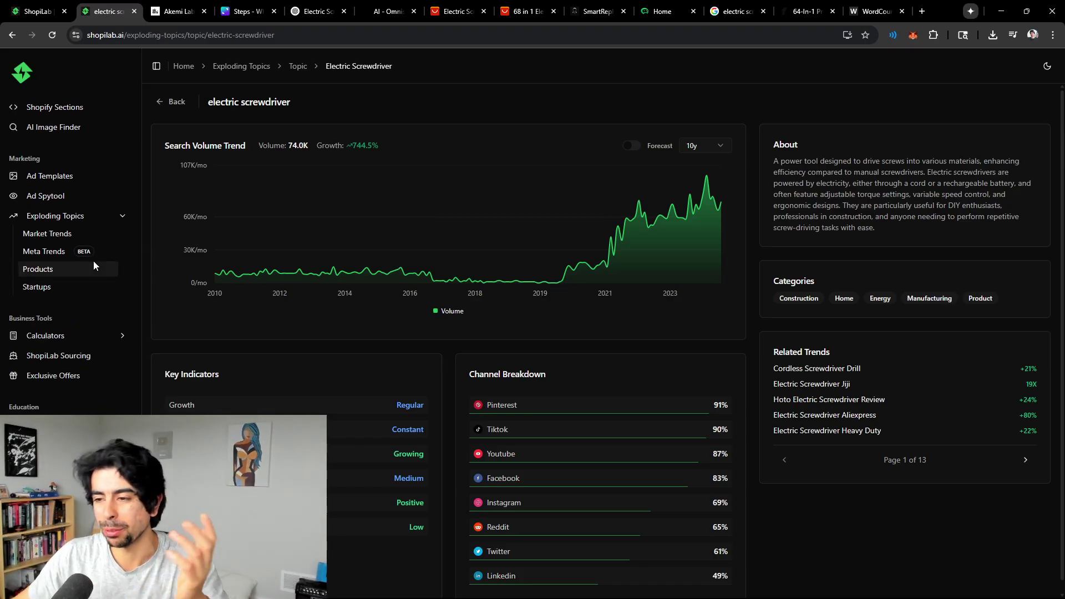
{"action": "scroll", "coordinate": [42, 372], "scroll_direction": "up", "scroll_amount": 4}
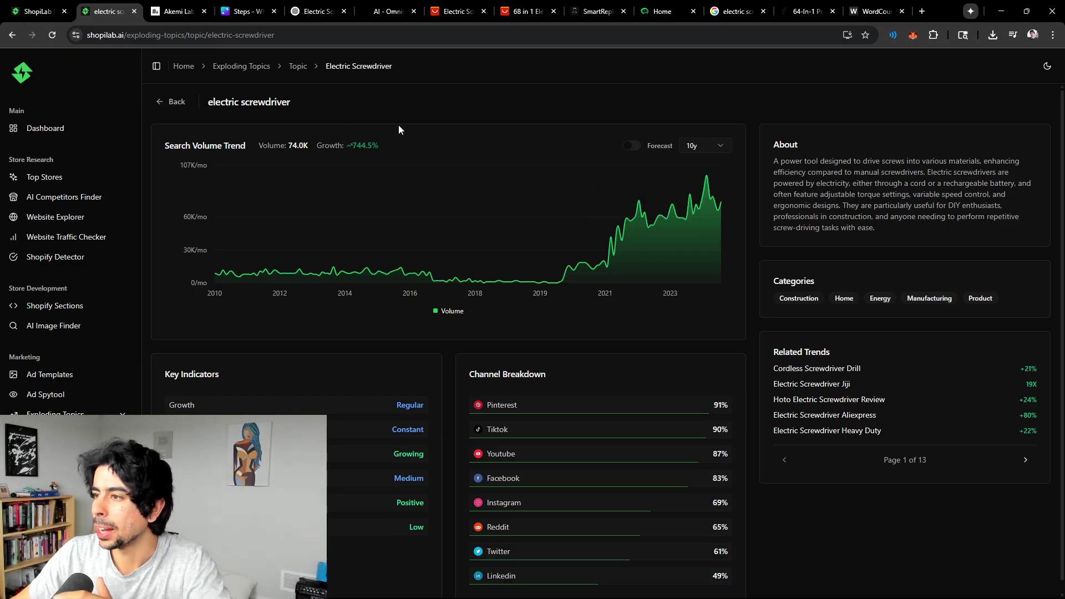
Highlight the electric screwdriver title a few times, then return to the Canva Steps checklist.
{"action": "left_click_drag", "start_coordinate": [218, 111], "coordinate": [305, 105]}
{"action": "left_click", "coordinate": [309, 104]}
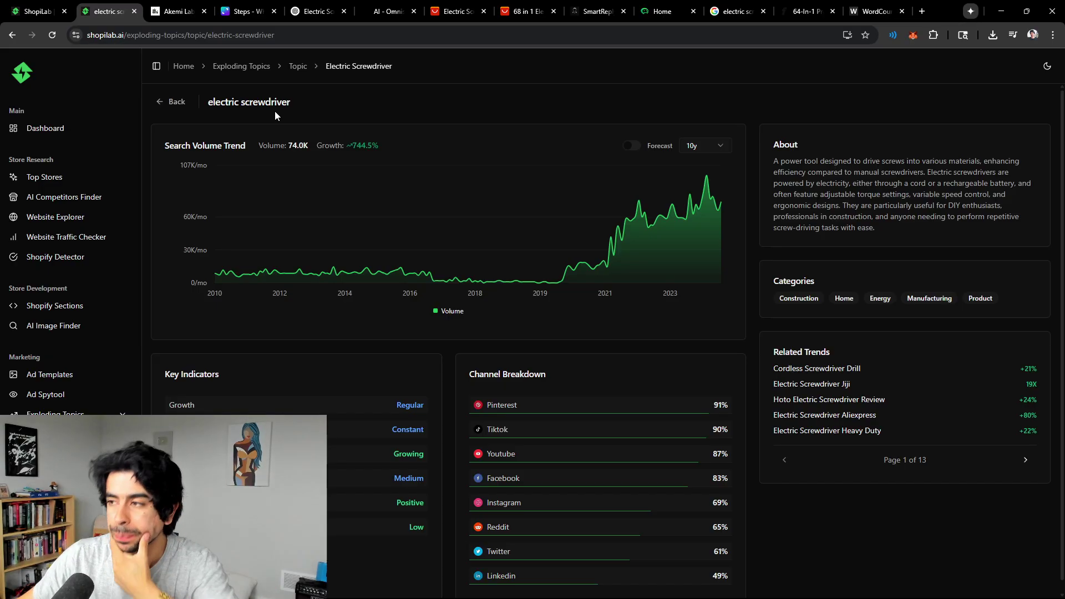
{"action": "left_click_drag", "start_coordinate": [207, 102], "coordinate": [315, 104]}
{"action": "left_click", "coordinate": [261, 102]}
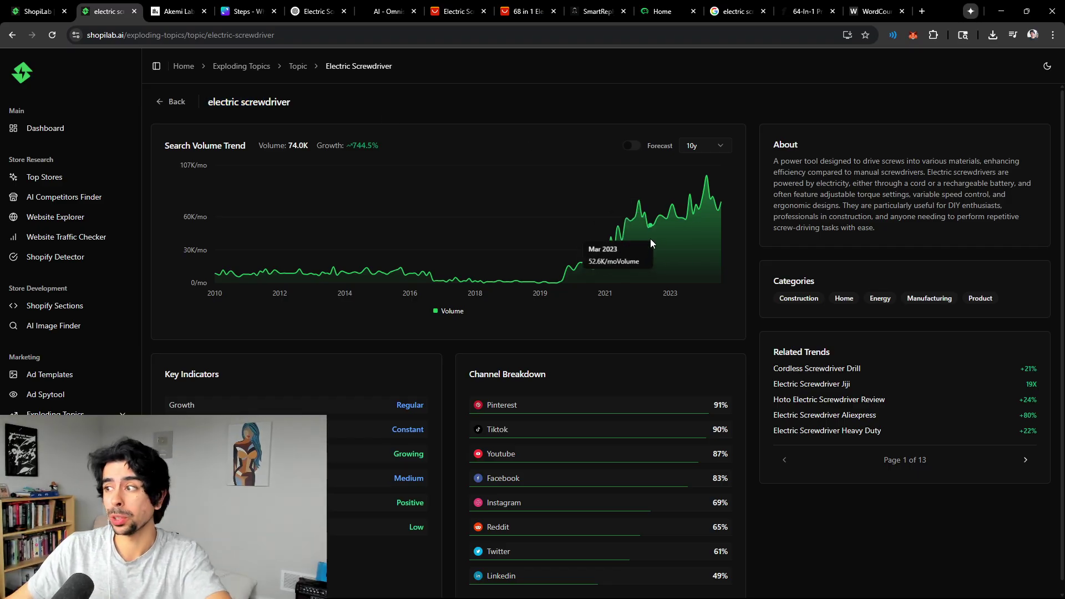
{"action": "triple_click", "coordinate": [246, 111]}
{"action": "left_click", "coordinate": [304, 109]}
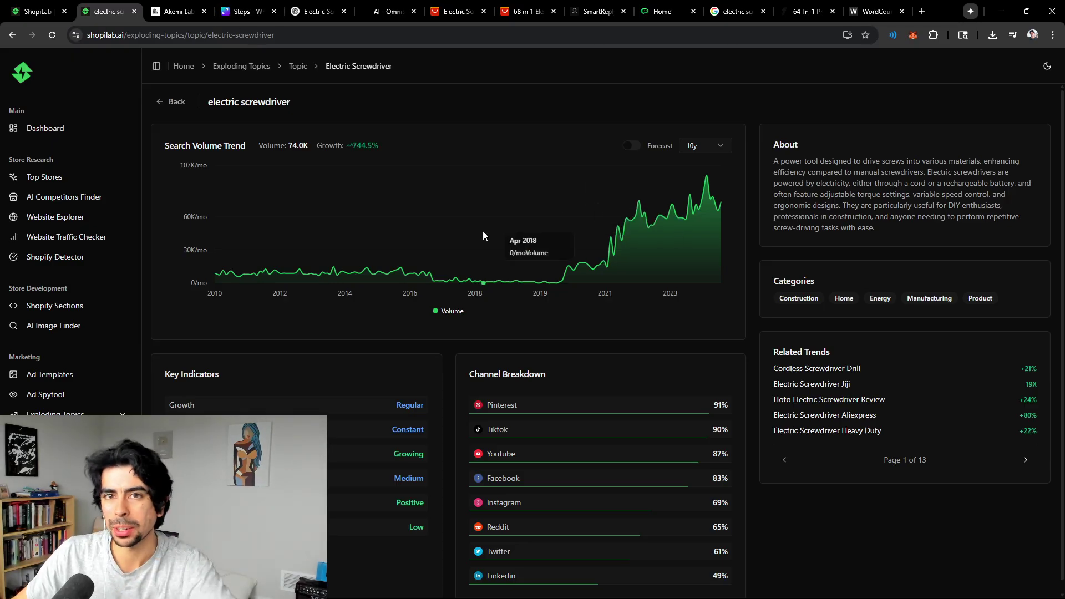
{"action": "left_click", "coordinate": [242, 11]}
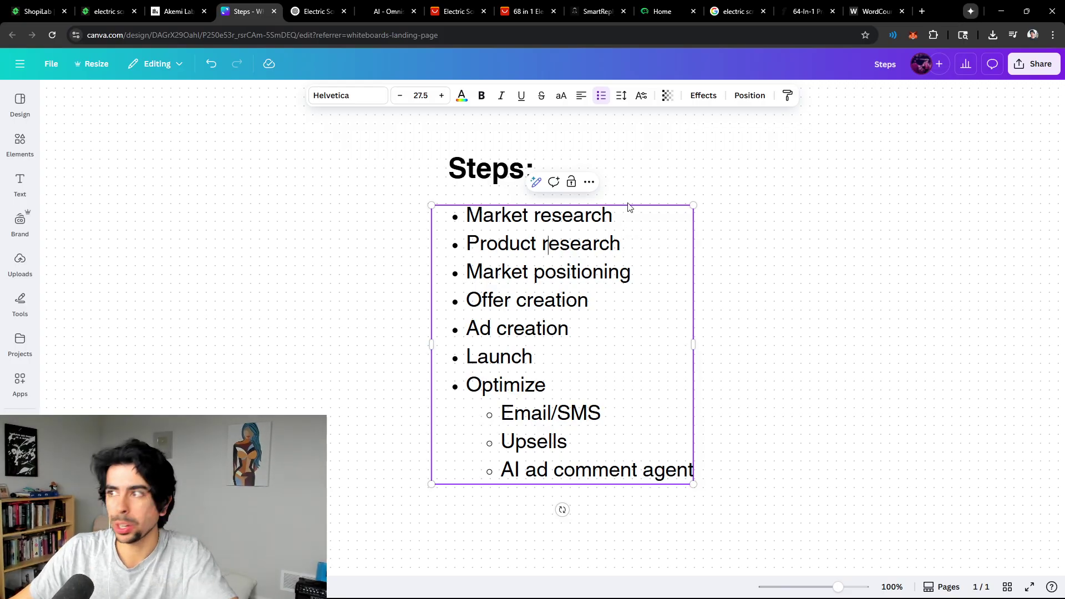
Point at the Product research step, recheck the ShopiLab screwdriver trend, and come back to Steps.
{"action": "left_click", "coordinate": [548, 244]}
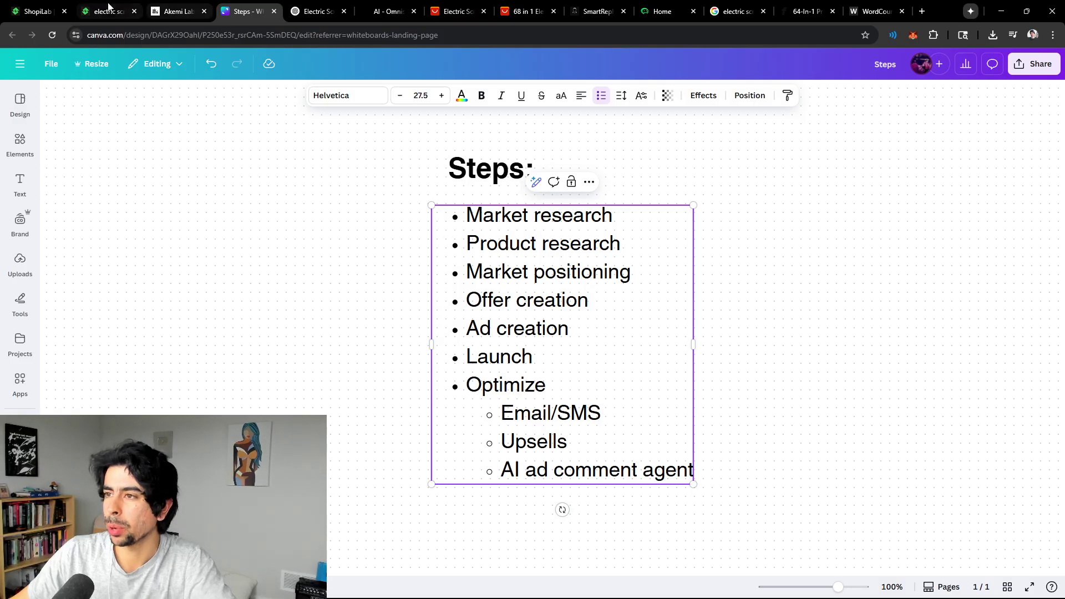
{"action": "left_click", "coordinate": [105, 11]}
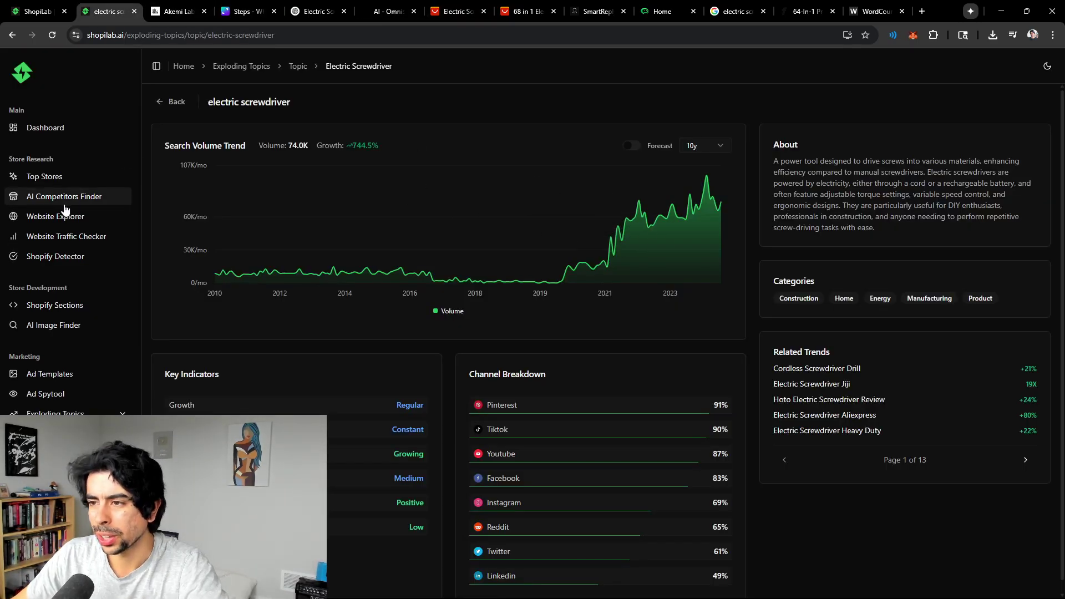
{"action": "scroll", "coordinate": [99, 229], "scroll_direction": "down", "scroll_amount": 1}
{"action": "scroll", "coordinate": [96, 228], "scroll_direction": "up", "scroll_amount": 1}
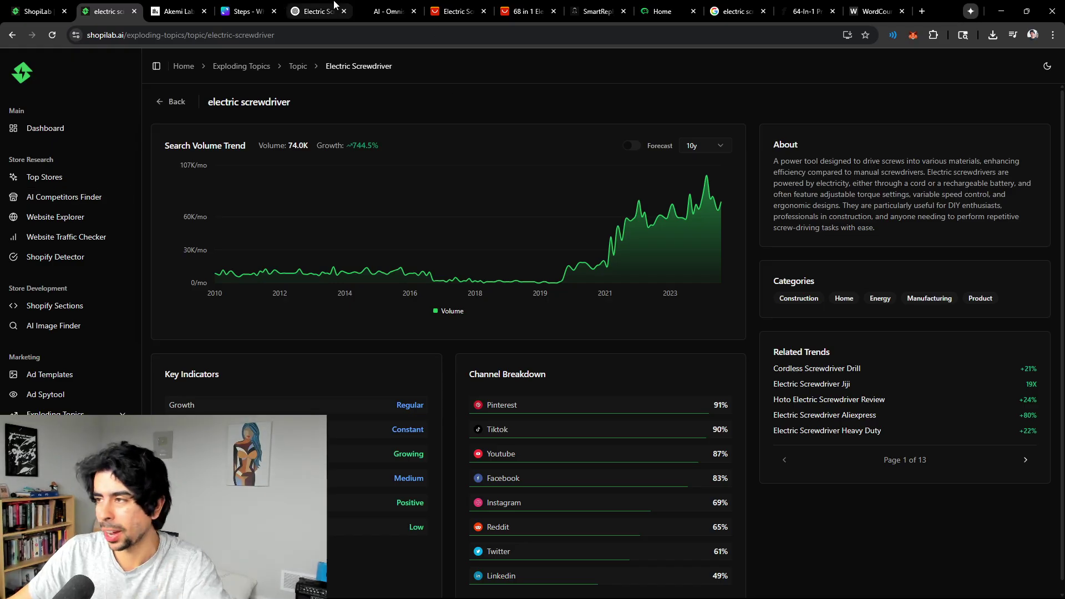
{"action": "left_click", "coordinate": [250, 9]}
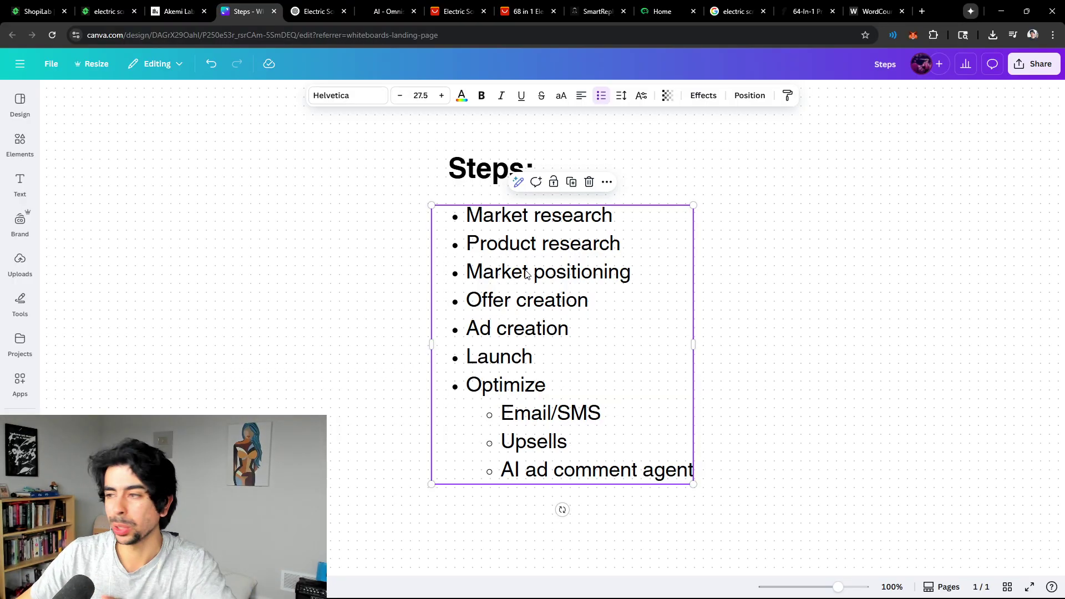
Glance at the Akemi Lab site, then bring up the AliExpress 'electric screwdriver' search results.
{"action": "left_click", "coordinate": [177, 13]}
{"action": "scroll", "coordinate": [627, 344], "scroll_direction": "up", "scroll_amount": 10}
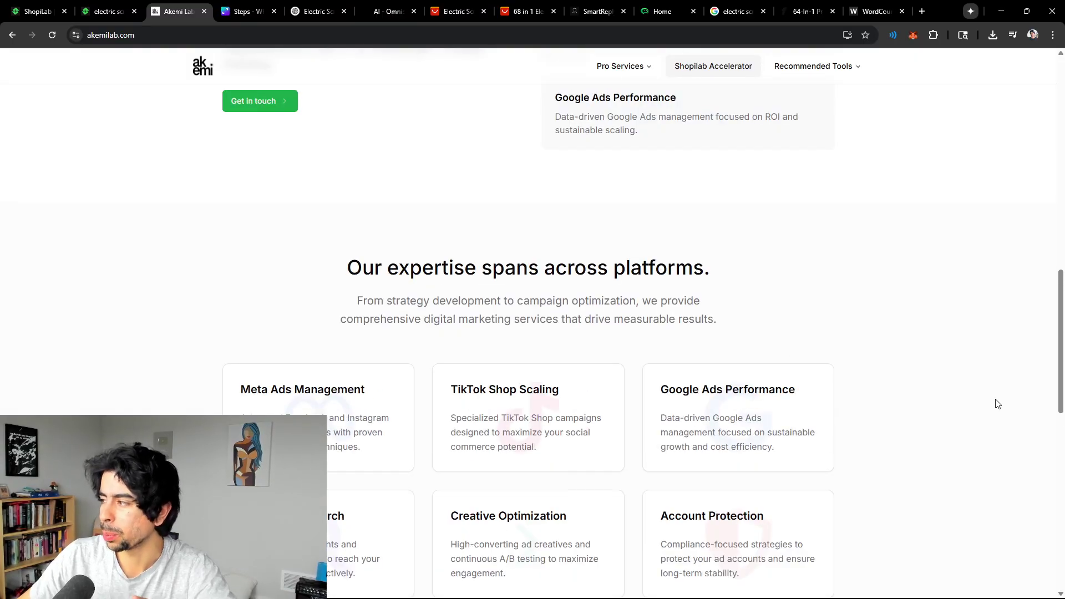
{"action": "left_click_drag", "start_coordinate": [1058, 411], "coordinate": [1055, 165]}
{"action": "left_click", "coordinate": [243, 11]}
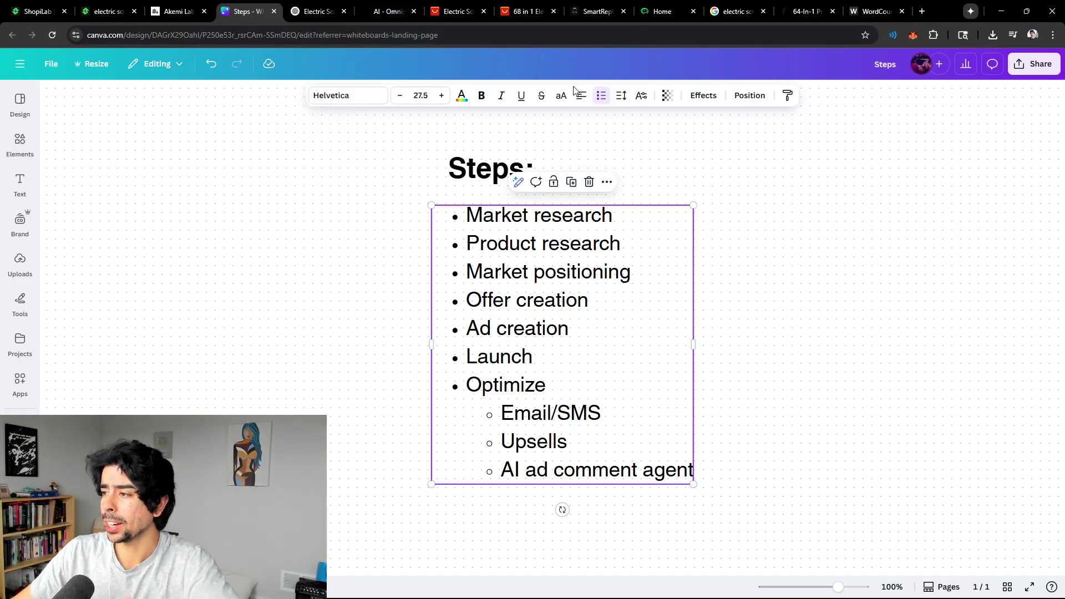
{"action": "left_click", "coordinate": [457, 12]}
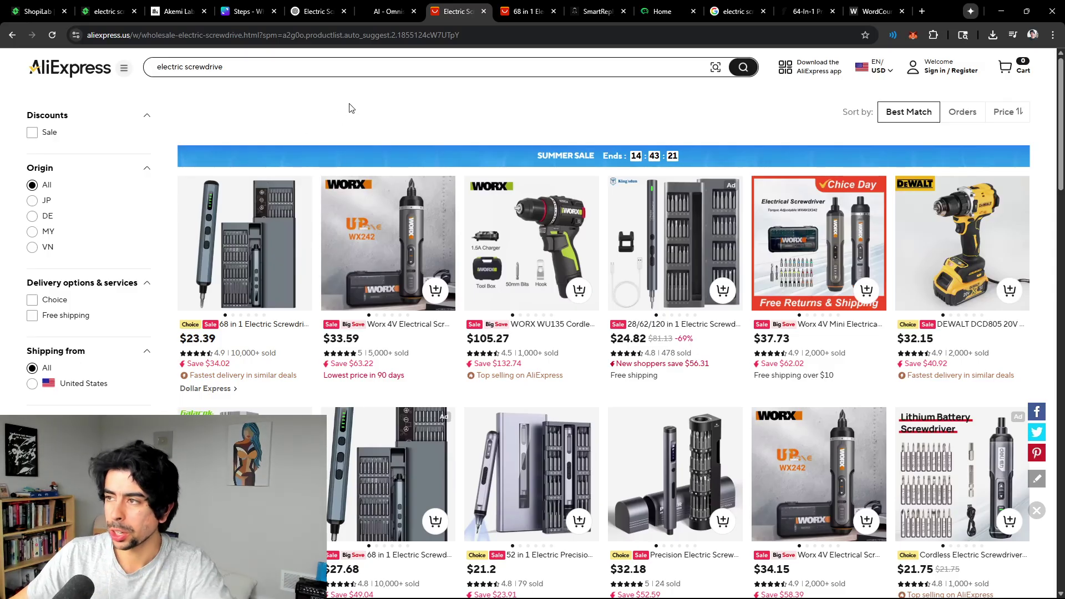
Open the 68 in 1 electric screwdriver listing, view its product video and check the $27.68 price.
{"action": "left_click", "coordinate": [525, 13]}
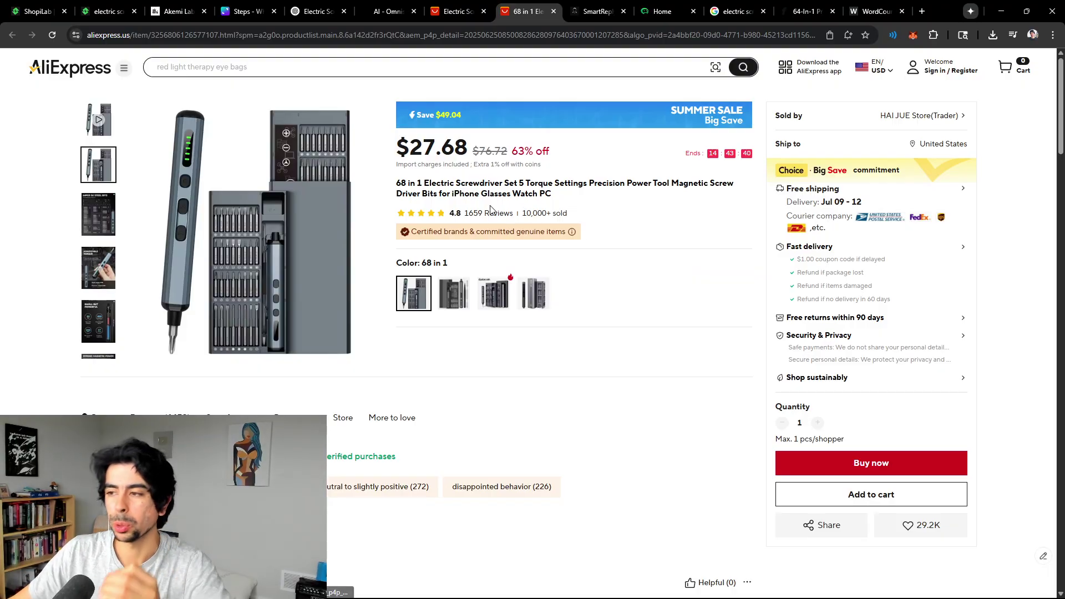
{"action": "left_click", "coordinate": [142, 231]}
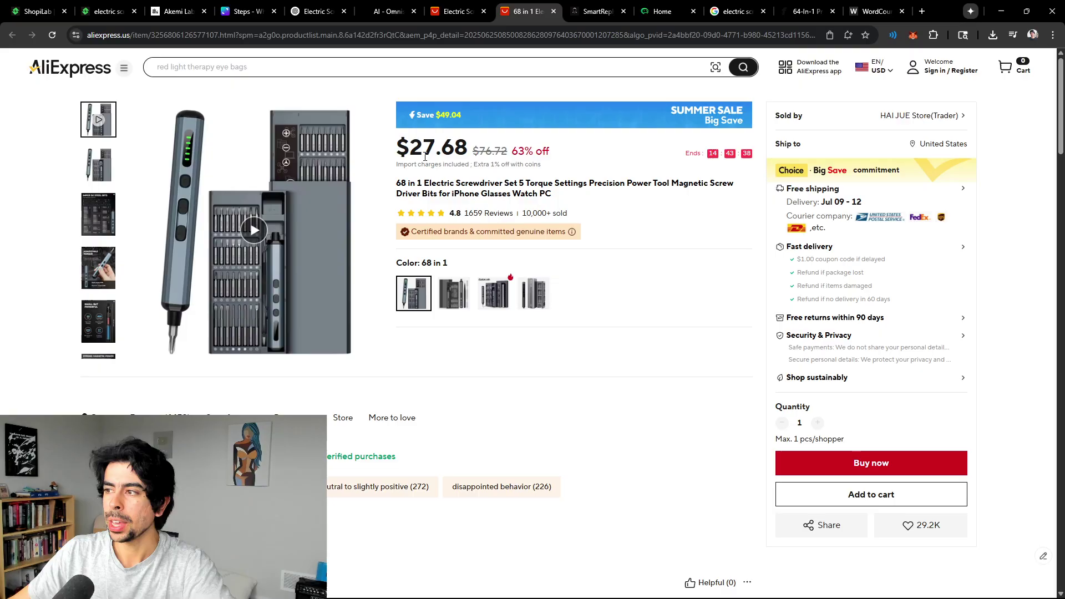
{"action": "left_click_drag", "start_coordinate": [399, 148], "coordinate": [473, 149]}
{"action": "left_click", "coordinate": [509, 179]}
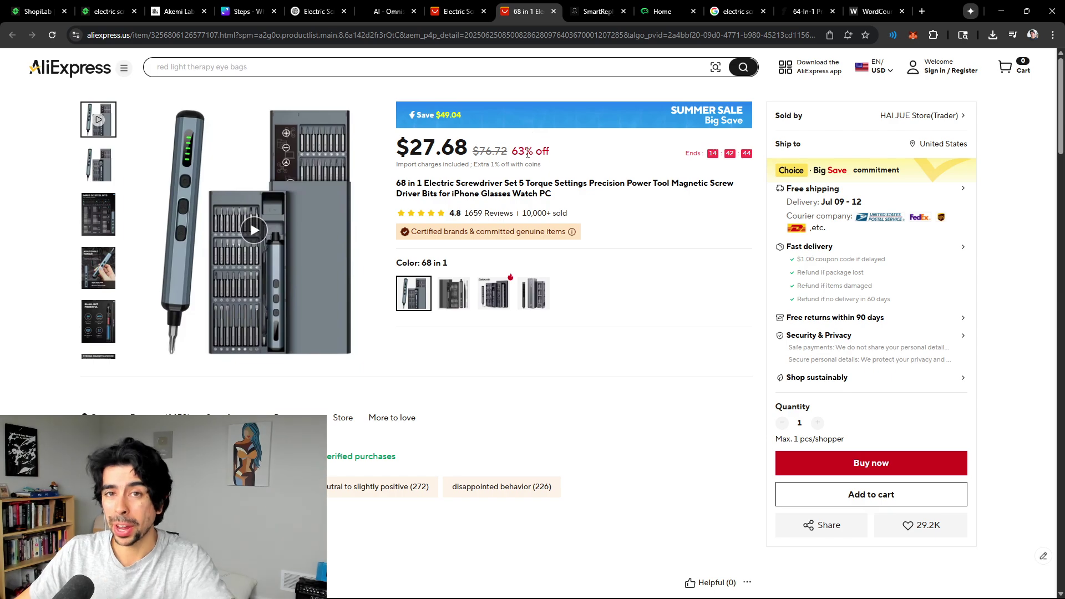
Click into the Canva Steps bulleted list, then bring up the Akemi Lab homepage.
{"action": "left_click", "coordinate": [267, 13]}
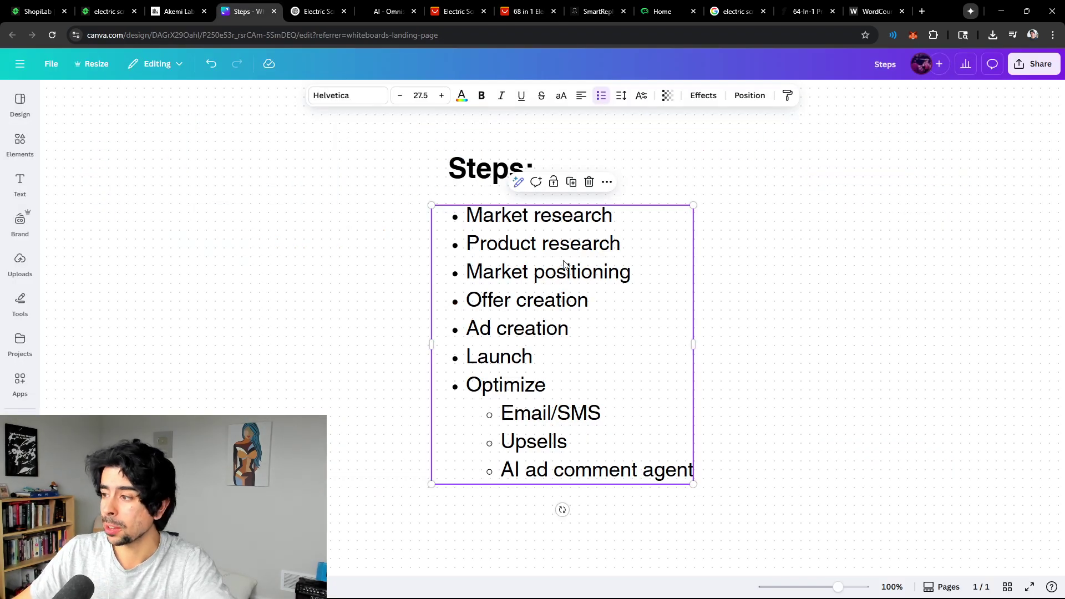
{"action": "left_click", "coordinate": [542, 356]}
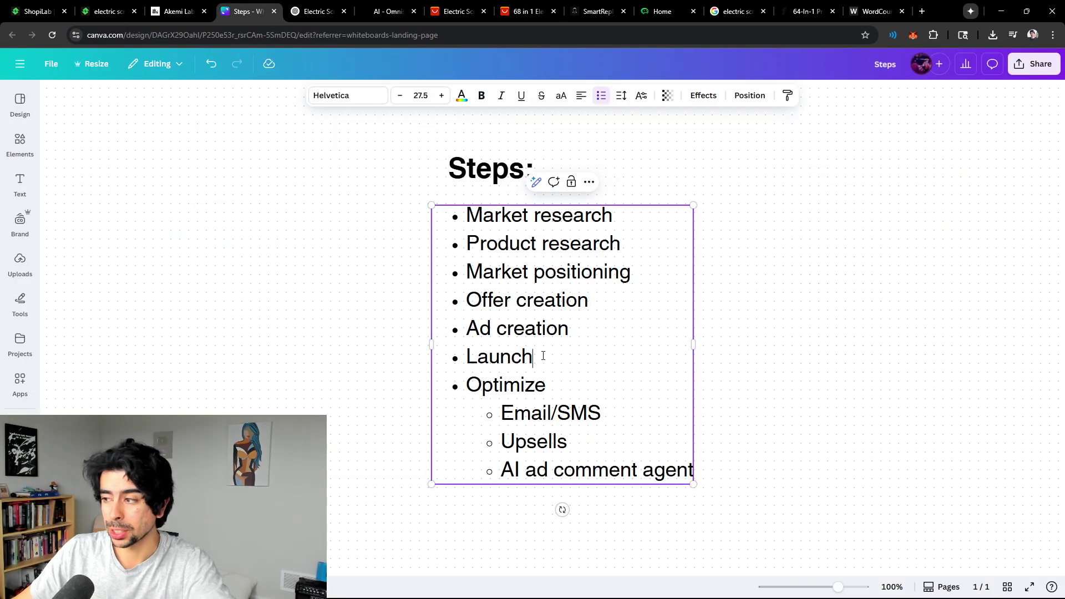
{"action": "left_click", "coordinate": [183, 11]}
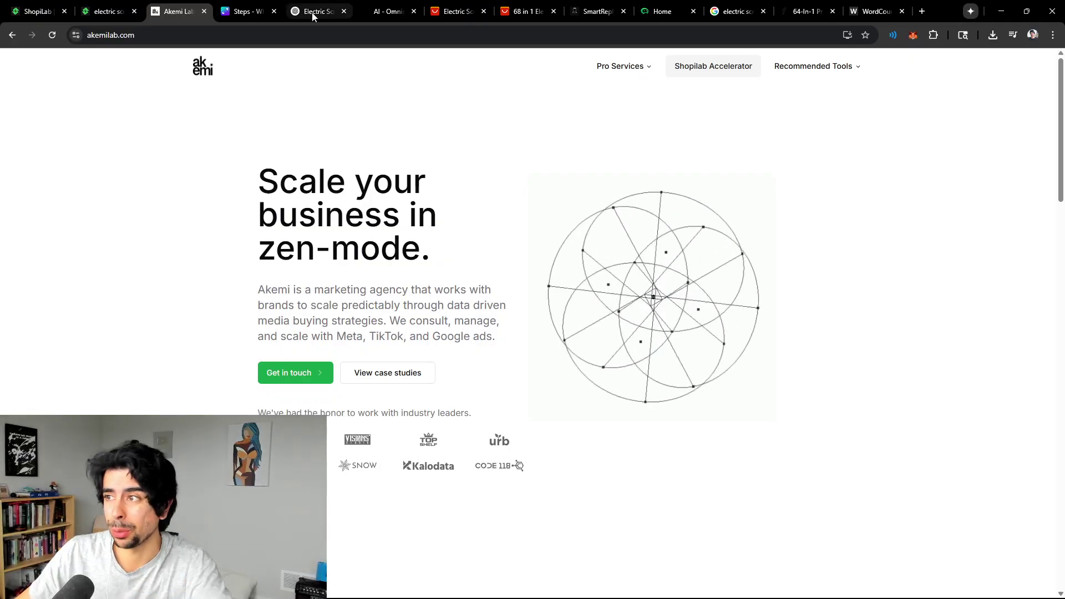
Pass through the Steps board and the Omnisend AI page back to the 68 in 1 AliExpress listing.
{"action": "left_click", "coordinate": [242, 12]}
{"action": "left_click", "coordinate": [394, 12]}
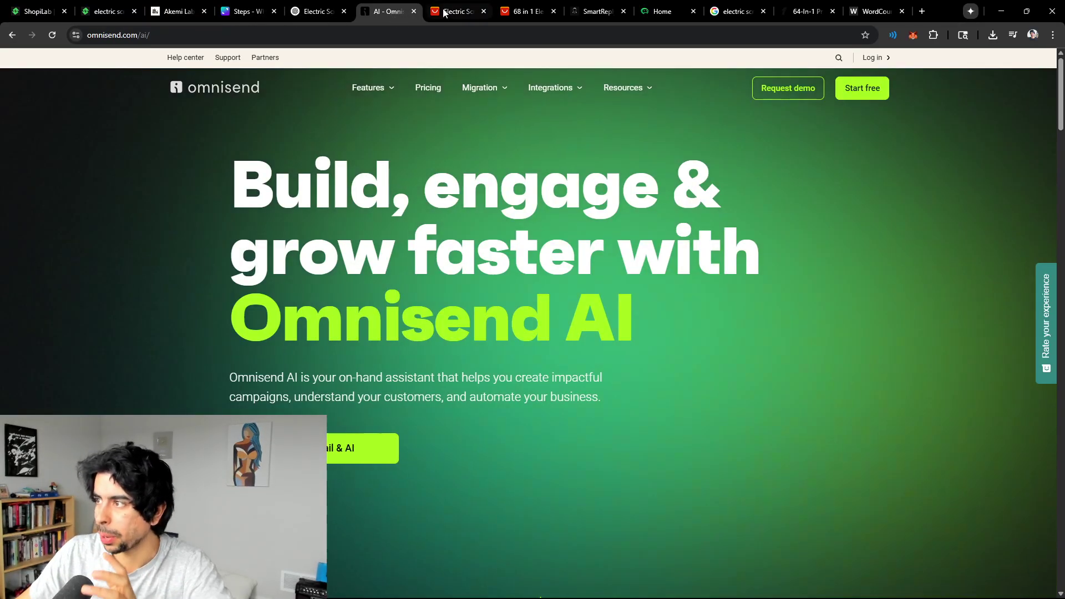
{"action": "left_click", "coordinate": [524, 11]}
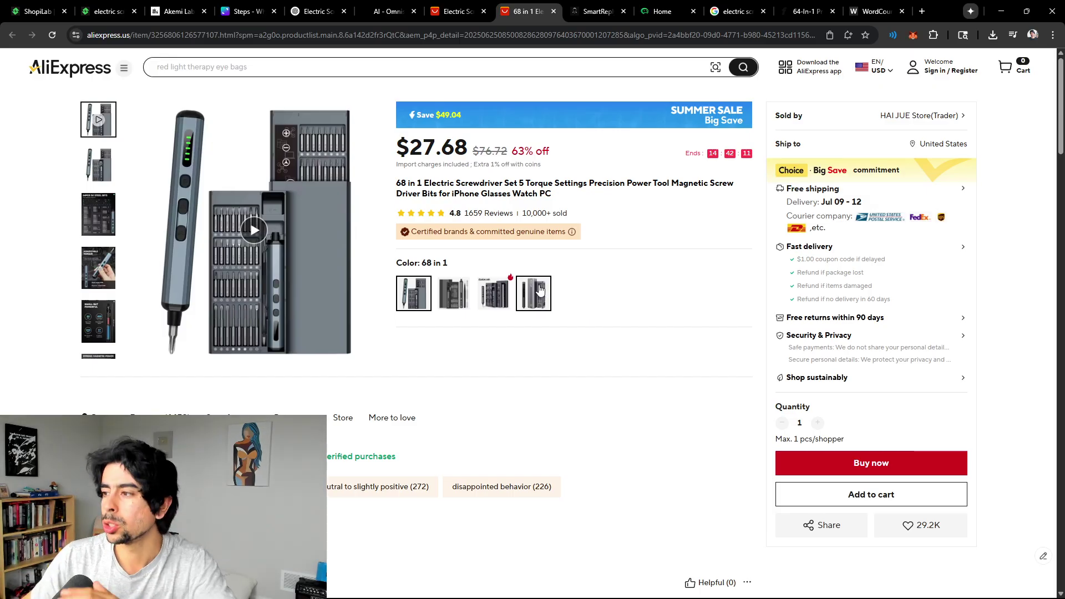
Compare the 68 in 1 and 68 in 1 New variant prices, then move to the Google screwdriver results.
{"action": "left_click", "coordinate": [454, 294]}
{"action": "left_click", "coordinate": [423, 301]}
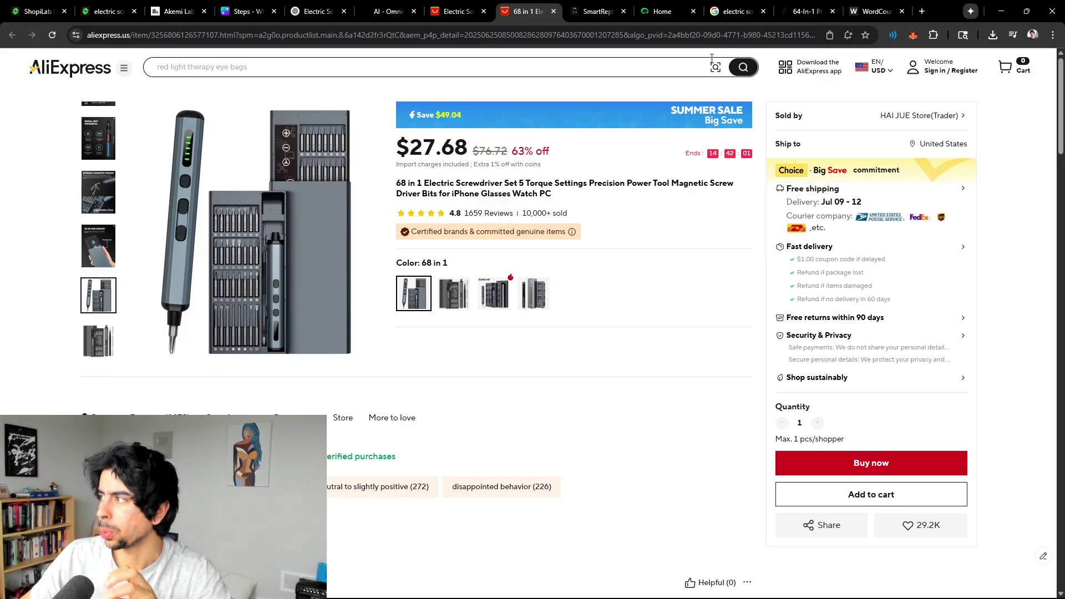
{"action": "left_click", "coordinate": [798, 15]}
{"action": "left_click", "coordinate": [734, 11]}
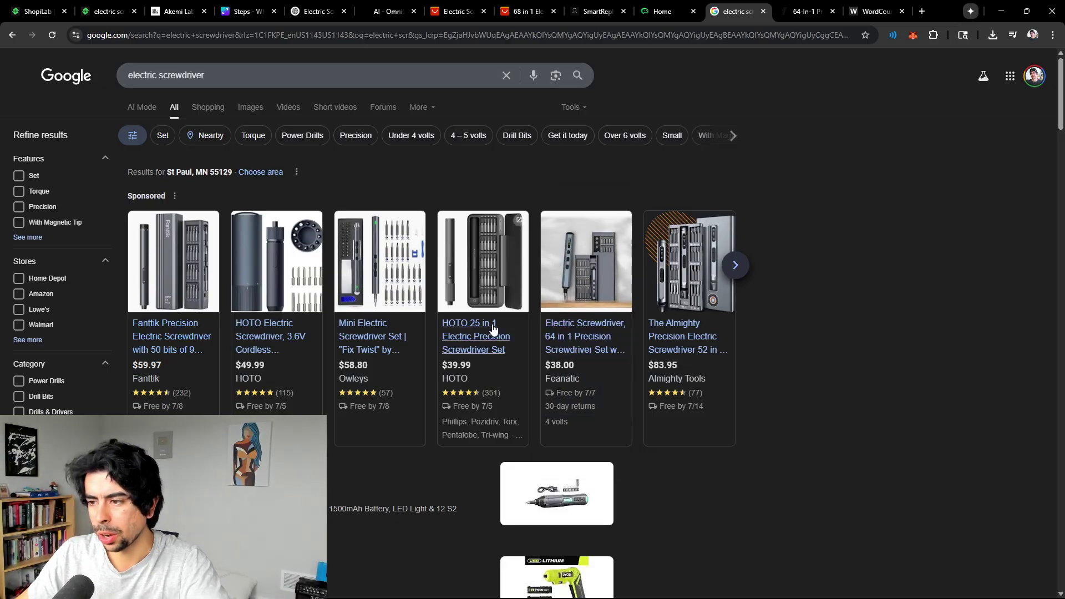
Open Feanatic's 64-In-1 Precision Electric Screwdriver Set page and highlight its $38.00 price.
{"action": "mouse_move", "coordinate": [594, 285]}
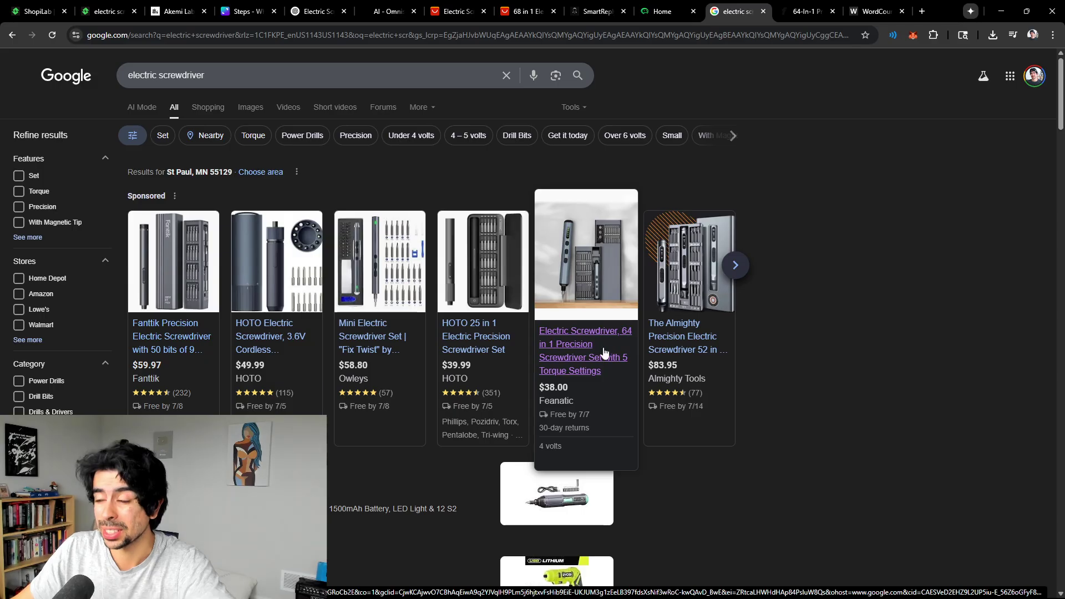
{"action": "left_click", "coordinate": [807, 11]}
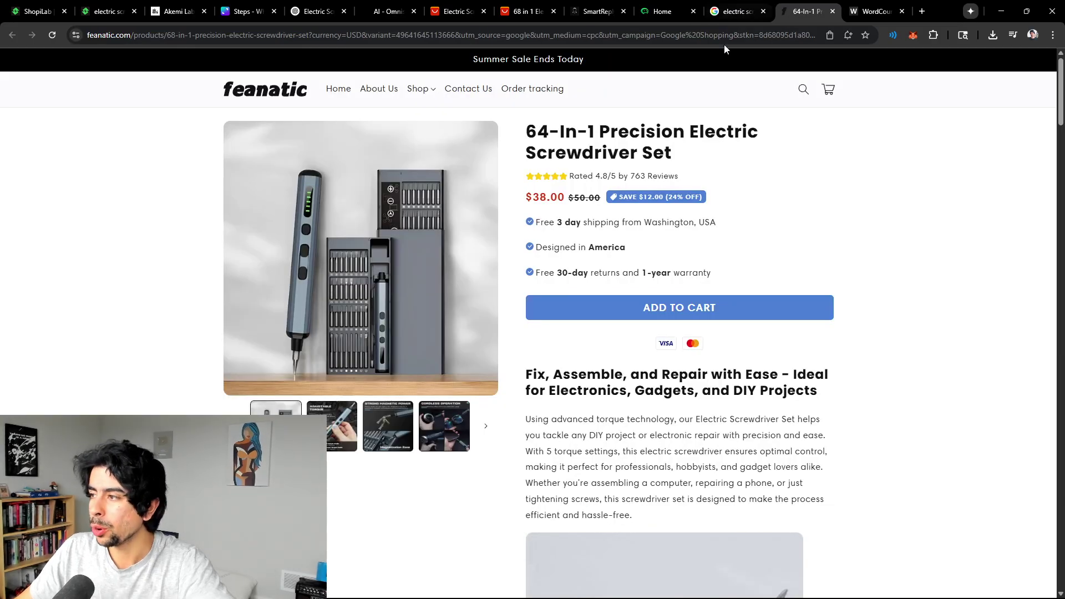
{"action": "left_click_drag", "start_coordinate": [533, 193], "coordinate": [572, 194]}
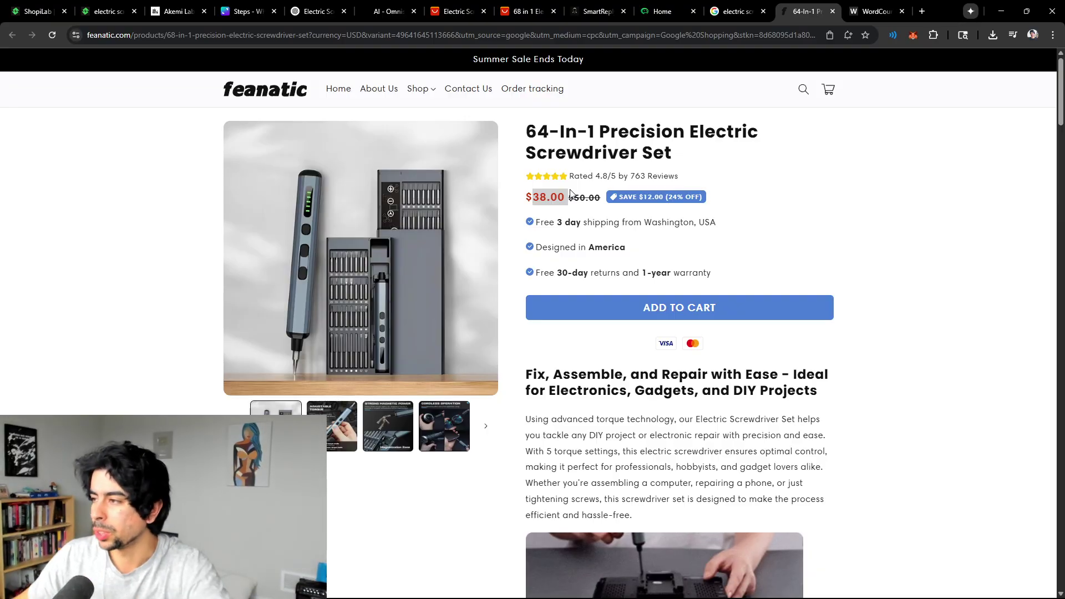
{"action": "left_click", "coordinate": [561, 216]}
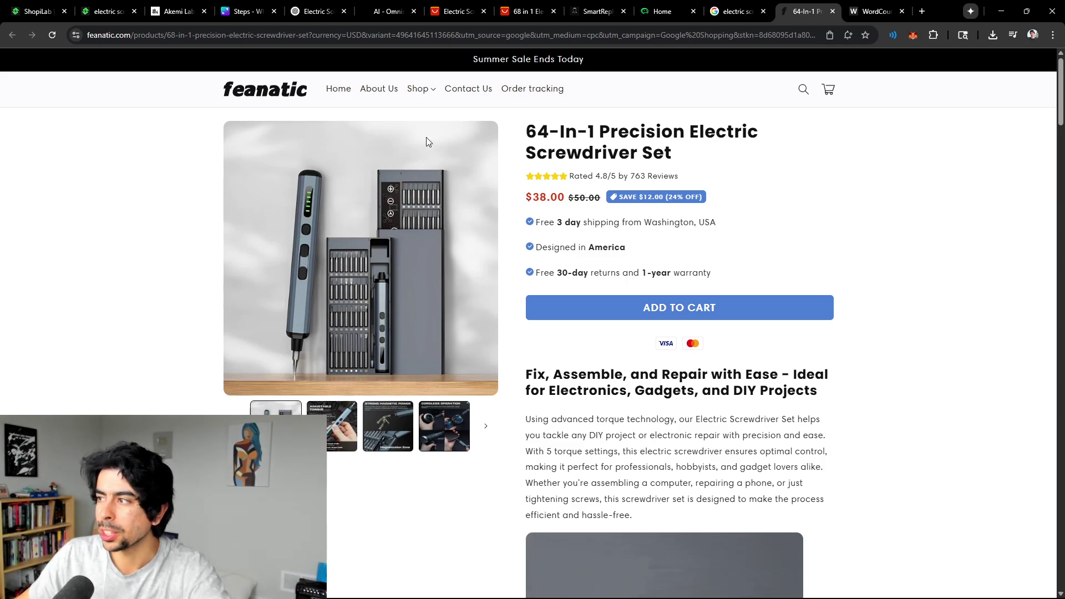
Check the 68 in 1 set's $27.68 AliExpress price, then return to Feanatic's $38.00 page.
{"action": "left_click", "coordinate": [456, 11]}
{"action": "left_click", "coordinate": [516, 7]}
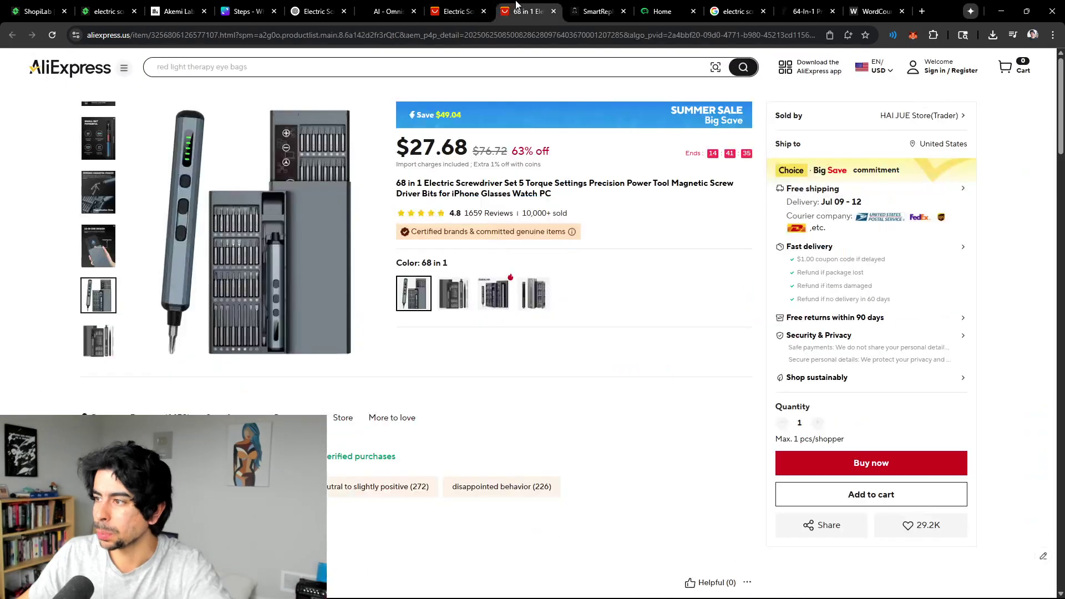
{"action": "double_click", "coordinate": [466, 146]}
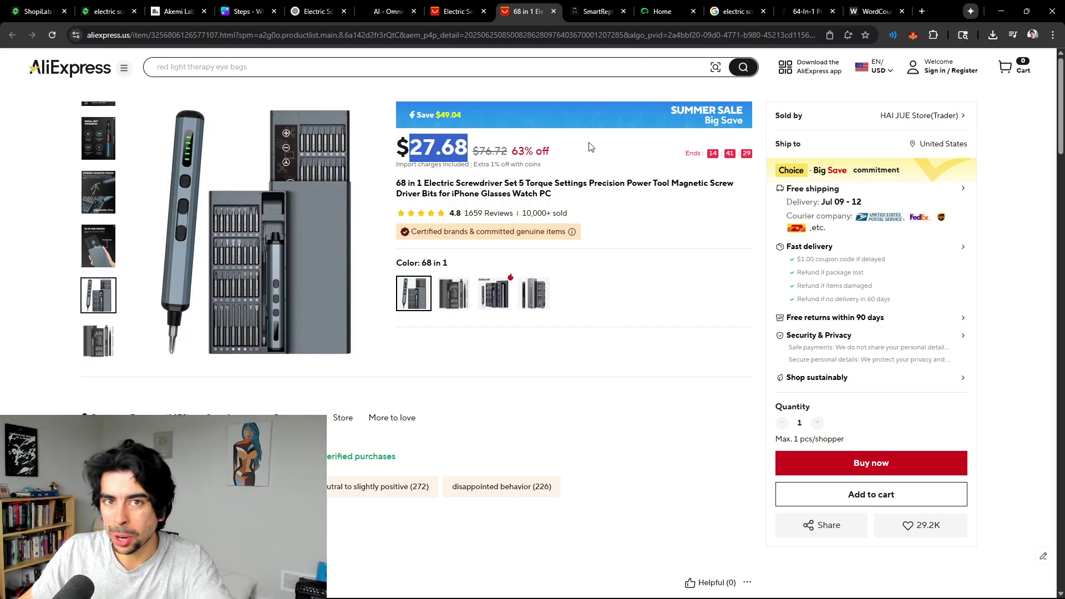
{"action": "left_click", "coordinate": [540, 174]}
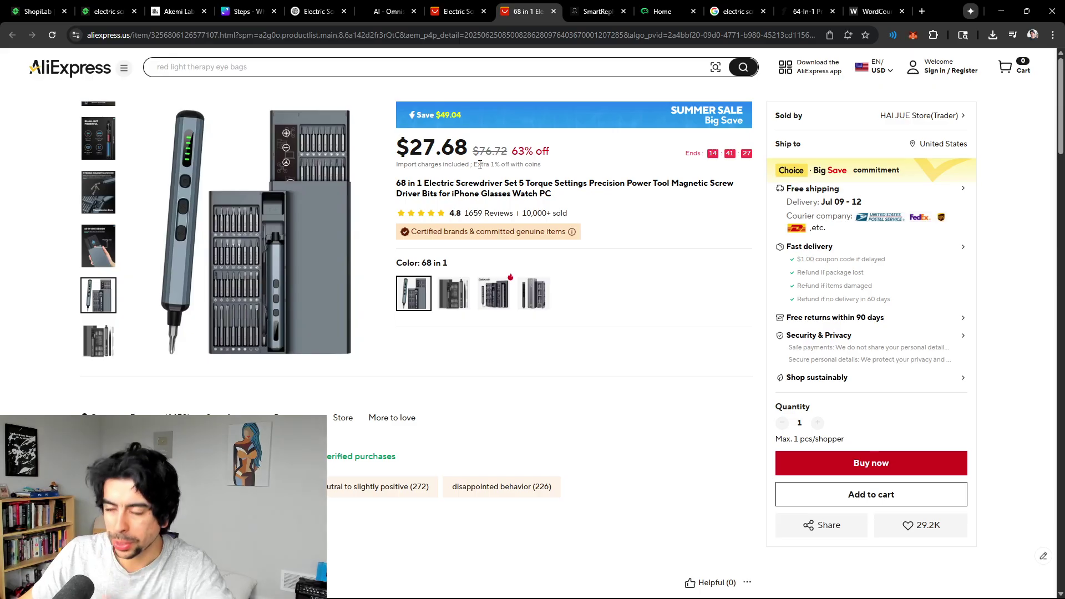
{"action": "left_click_drag", "start_coordinate": [397, 147], "coordinate": [470, 155]}
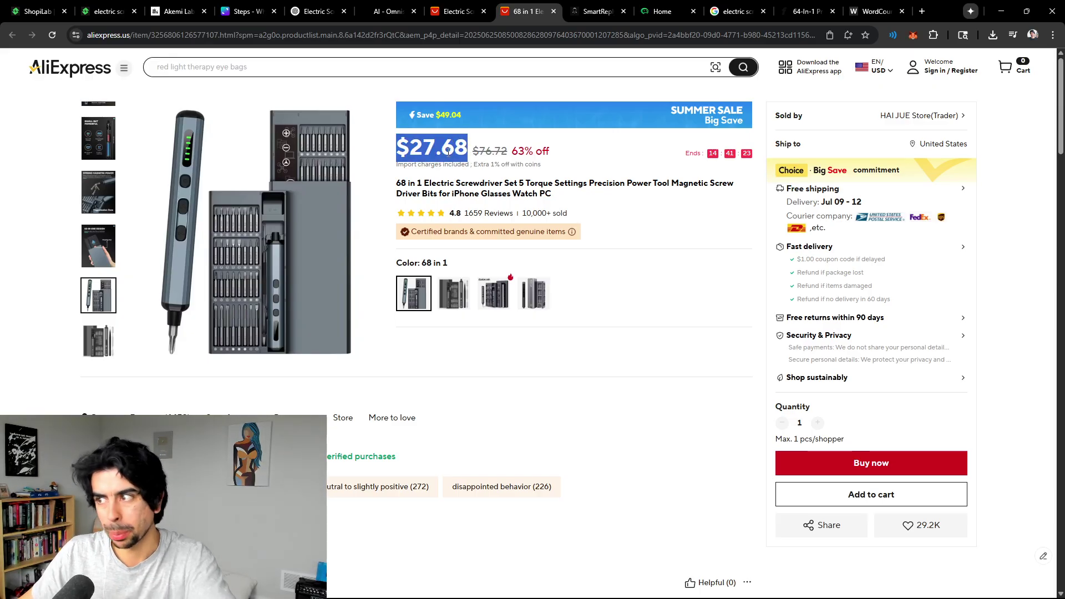
{"action": "left_click", "coordinate": [448, 153]}
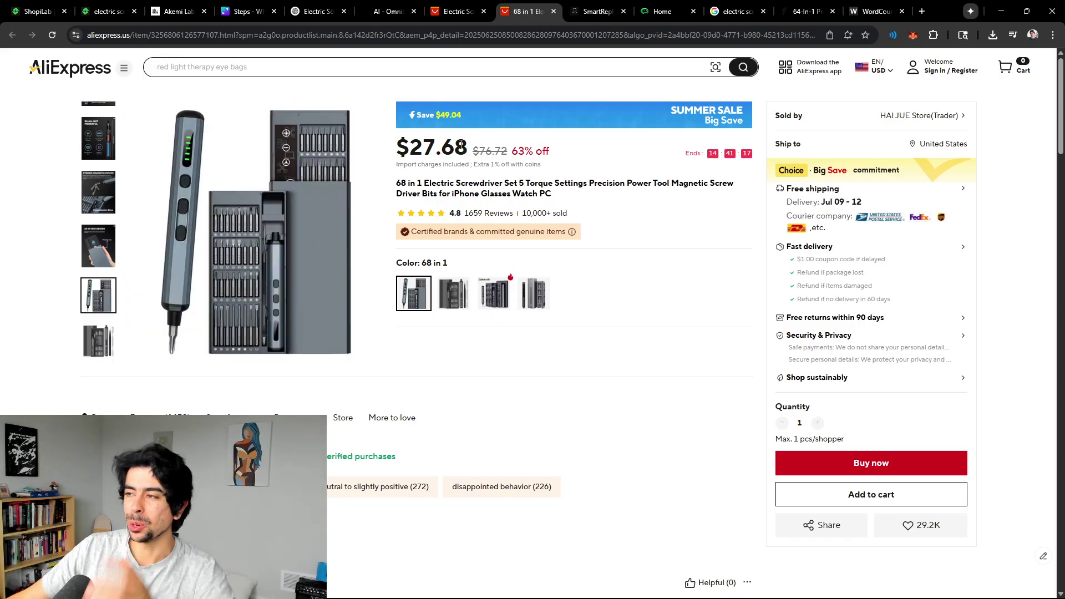
{"action": "left_click", "coordinate": [807, 11]}
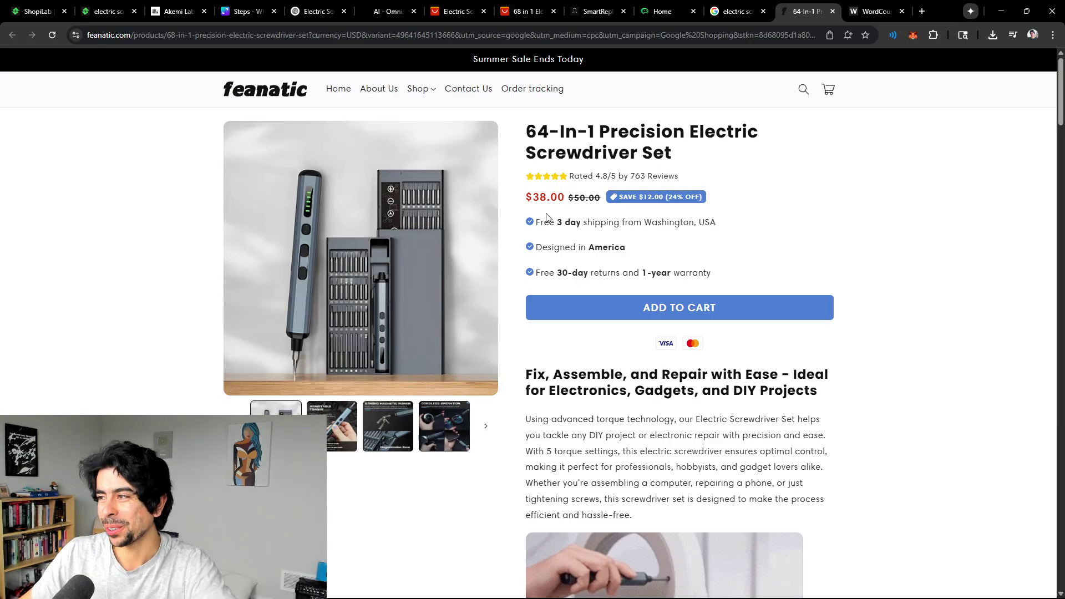
Highlight Feanatic's $38.00 price and read the description: 64 bits, magnetic case, 350mAh battery, LED handle.
{"action": "left_click_drag", "start_coordinate": [567, 198], "coordinate": [529, 201]}
{"action": "left_click", "coordinate": [528, 201]}
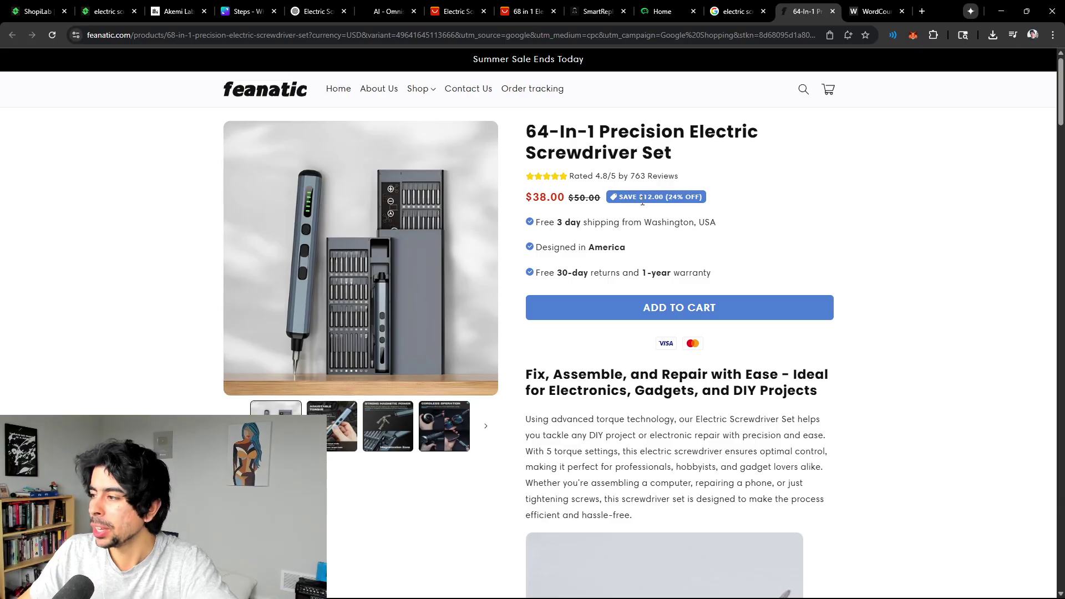
{"action": "scroll", "coordinate": [624, 200], "scroll_direction": "down", "scroll_amount": 4}
{"action": "scroll", "coordinate": [528, 155], "scroll_direction": "up", "scroll_amount": 2}
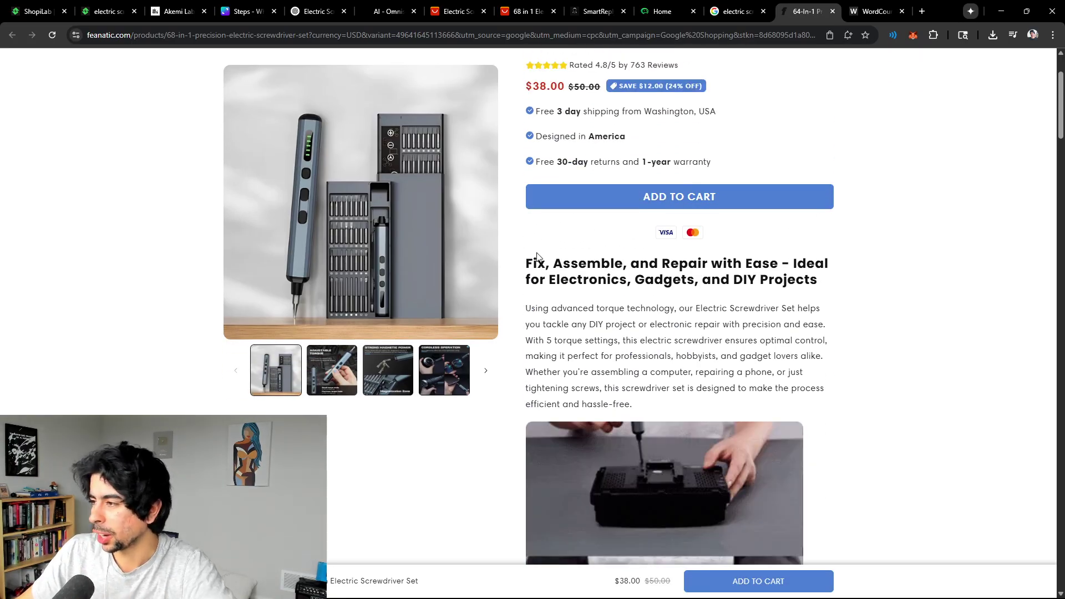
{"action": "scroll", "coordinate": [822, 282], "scroll_direction": "down", "scroll_amount": 10}
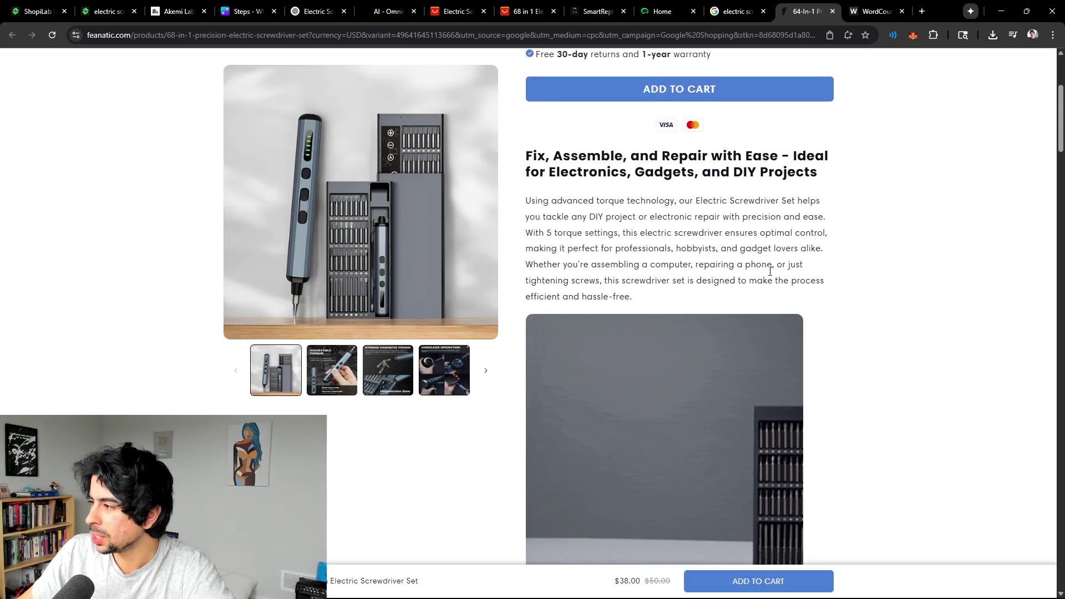
{"action": "scroll", "coordinate": [707, 245], "scroll_direction": "down", "scroll_amount": 7}
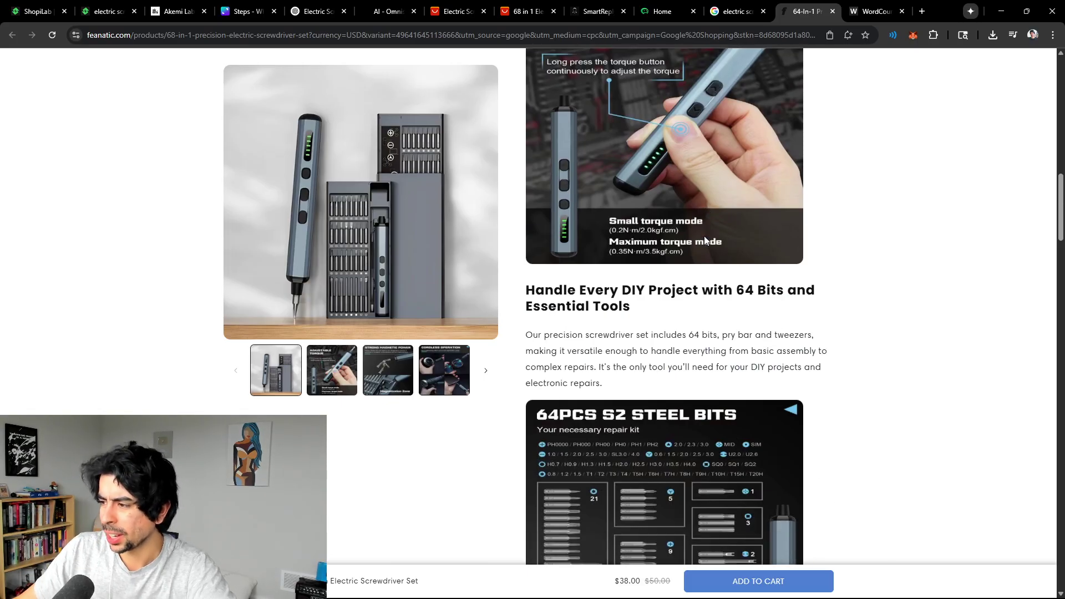
{"action": "scroll", "coordinate": [748, 194], "scroll_direction": "down", "scroll_amount": 7}
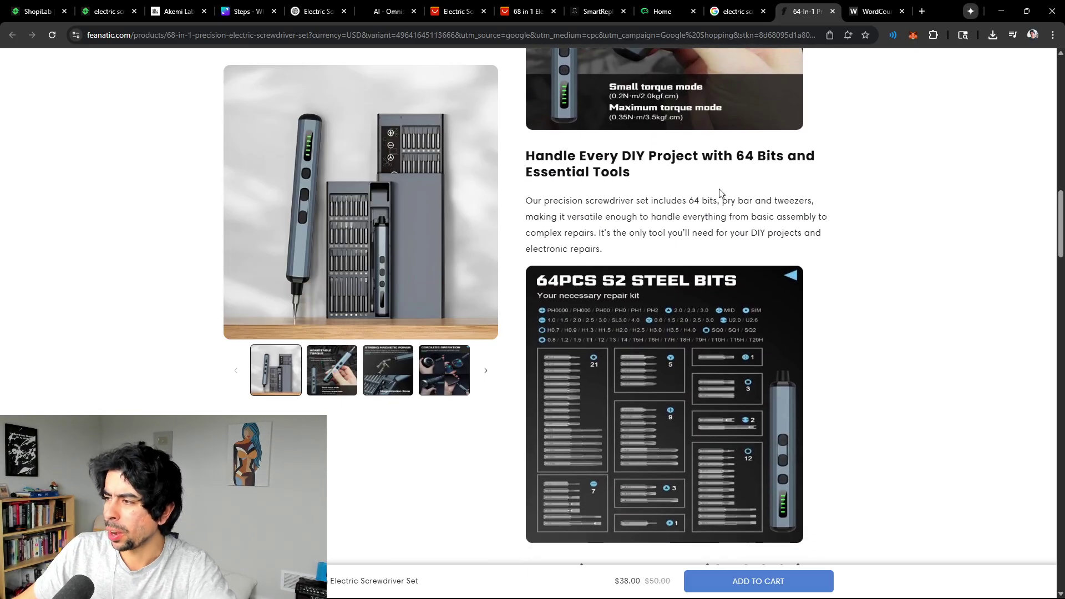
{"action": "scroll", "coordinate": [686, 206], "scroll_direction": "down", "scroll_amount": 2}
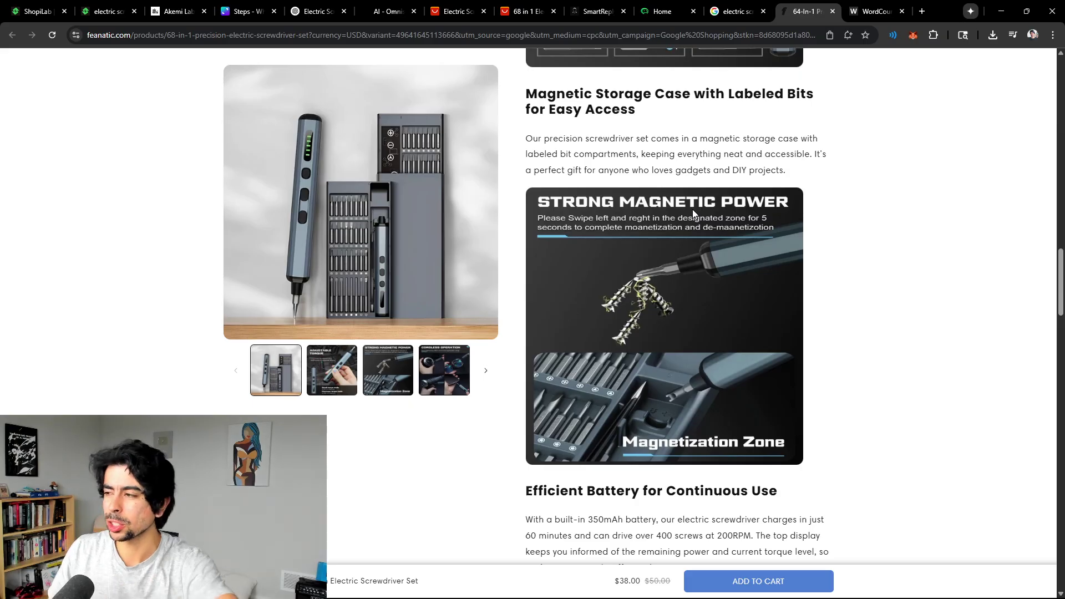
{"action": "scroll", "coordinate": [688, 214], "scroll_direction": "down", "scroll_amount": 5}
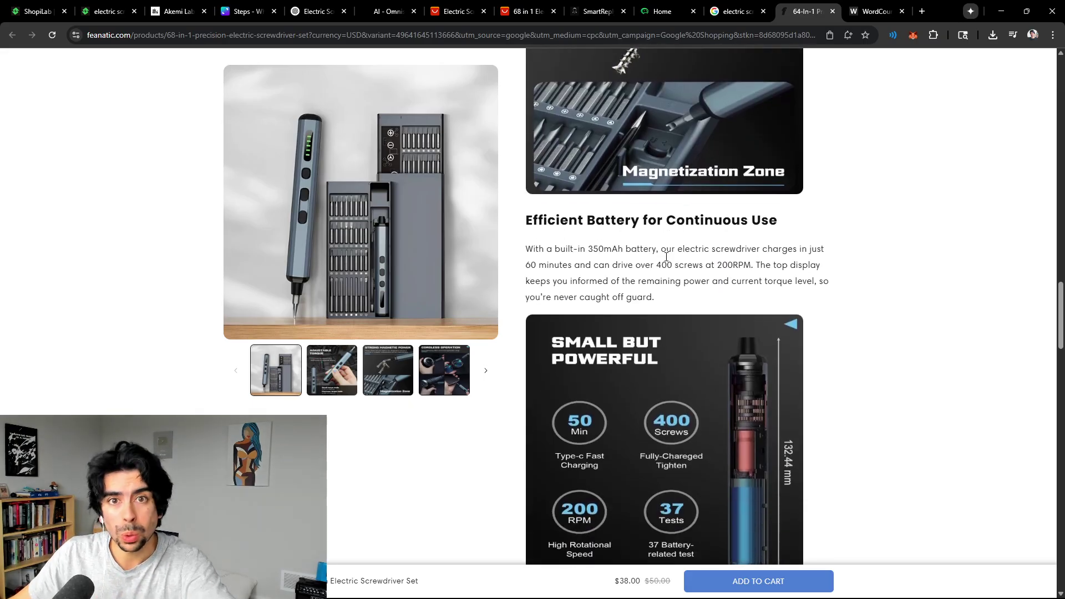
{"action": "scroll", "coordinate": [666, 257], "scroll_direction": "down", "scroll_amount": 8}
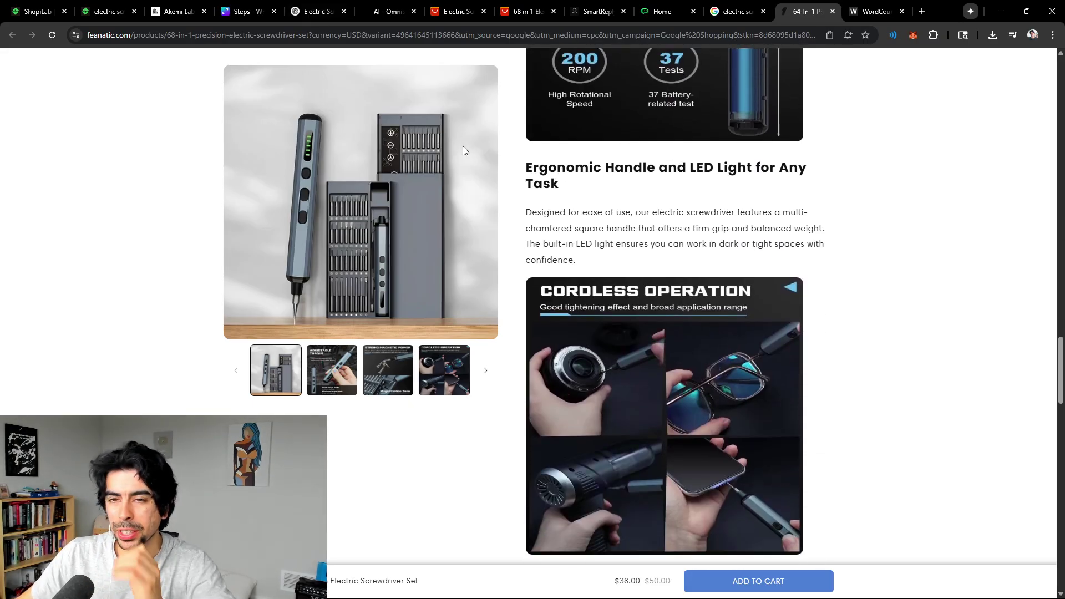
Scroll ChatGPT back to the five unsaturated Meta ad angles answer, then switch to Akemi Lab.
{"action": "left_click", "coordinate": [314, 11]}
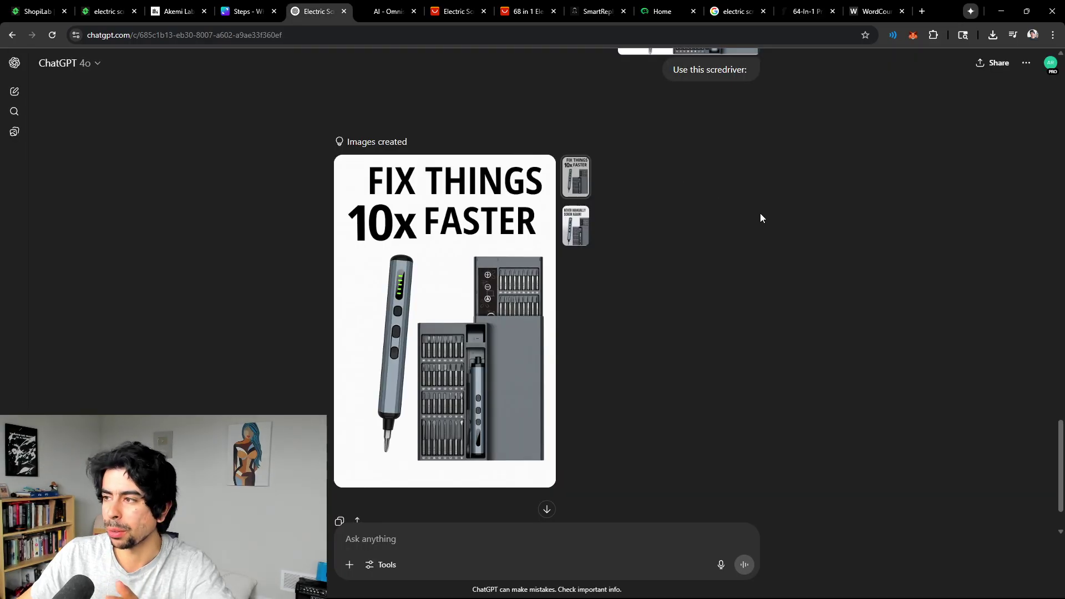
{"action": "scroll", "coordinate": [760, 218], "scroll_direction": "up", "scroll_amount": 15}
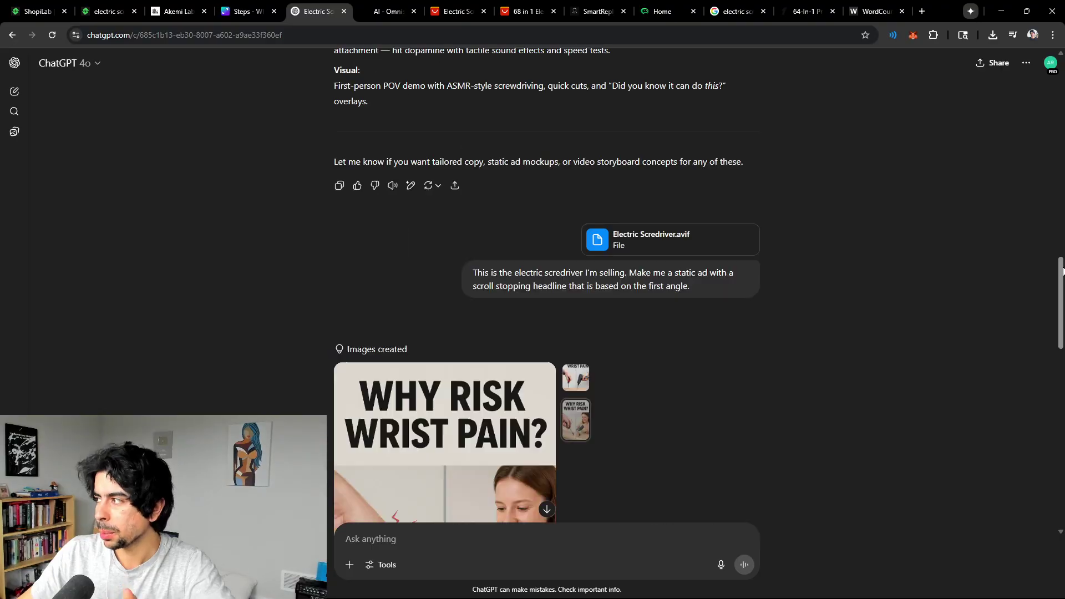
{"action": "left_click_drag", "start_coordinate": [1062, 271], "coordinate": [1062, 70]}
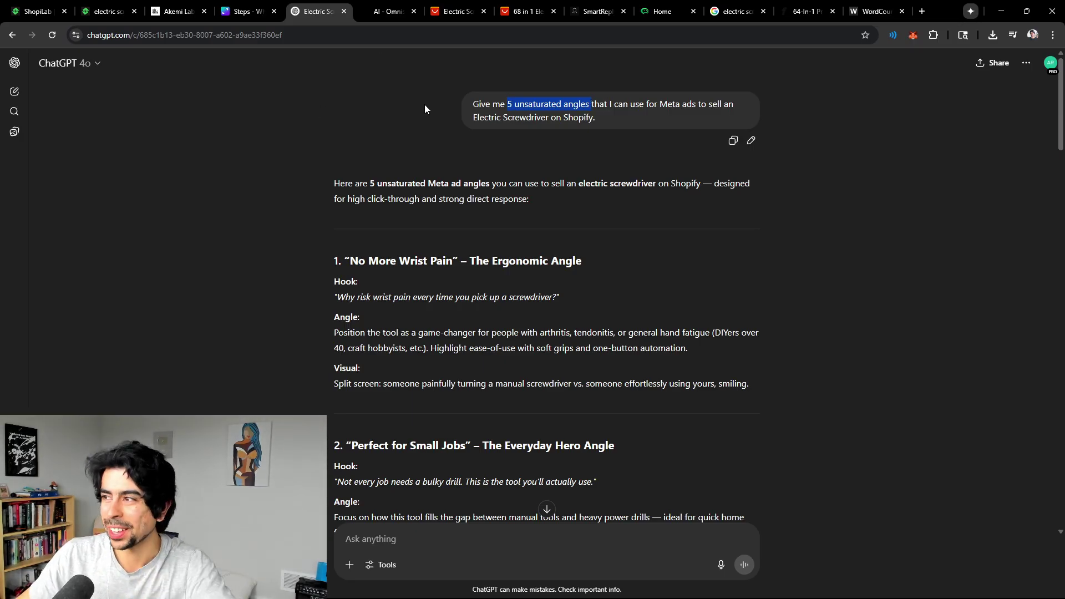
{"action": "left_click", "coordinate": [176, 11]}
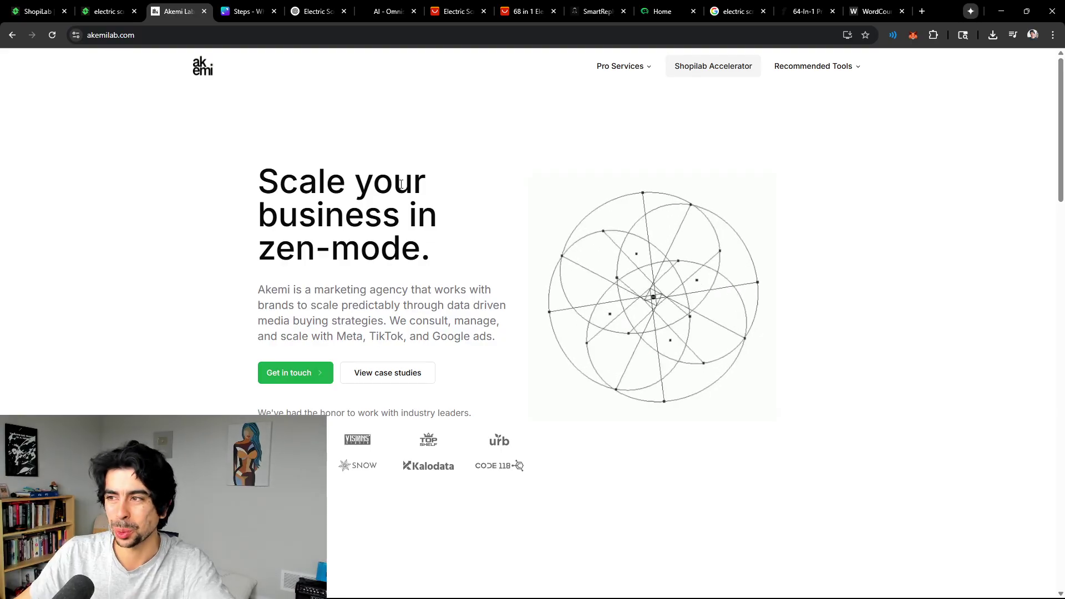
Leave the Akemi Lab homepage for the ChatGPT chat with the five angles, led by 'No More Wrist Pain'.
{"action": "scroll", "coordinate": [400, 184], "scroll_direction": "down", "scroll_amount": 2}
{"action": "left_click", "coordinate": [328, 7]}
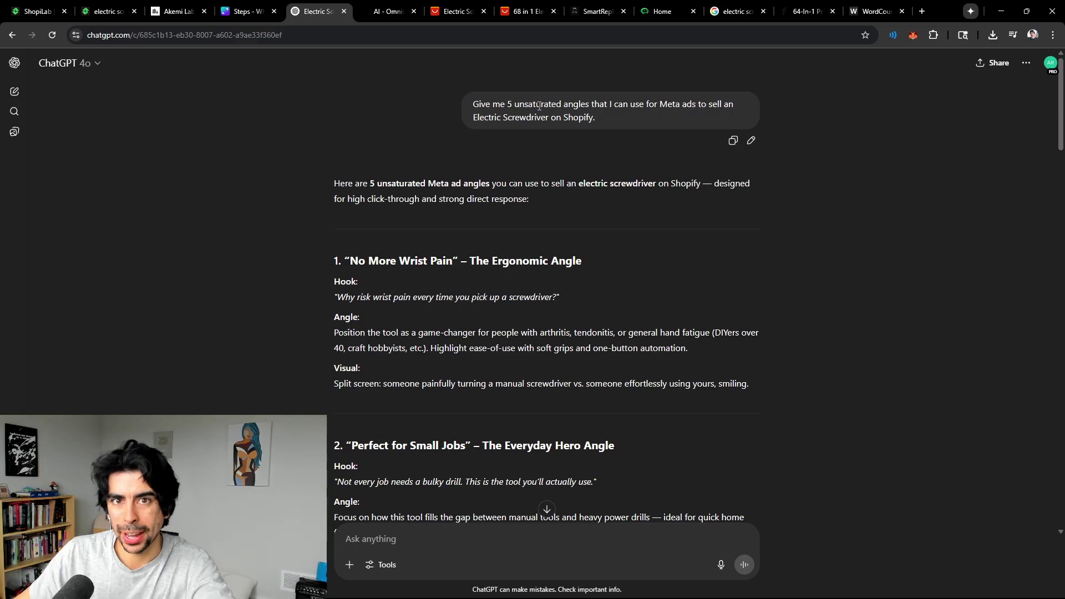
Highlight the prompt asking for unsaturated Meta ad angles for a Shopify screwdriver store.
{"action": "triple_click", "coordinate": [553, 114]}
{"action": "left_click", "coordinate": [531, 108]}
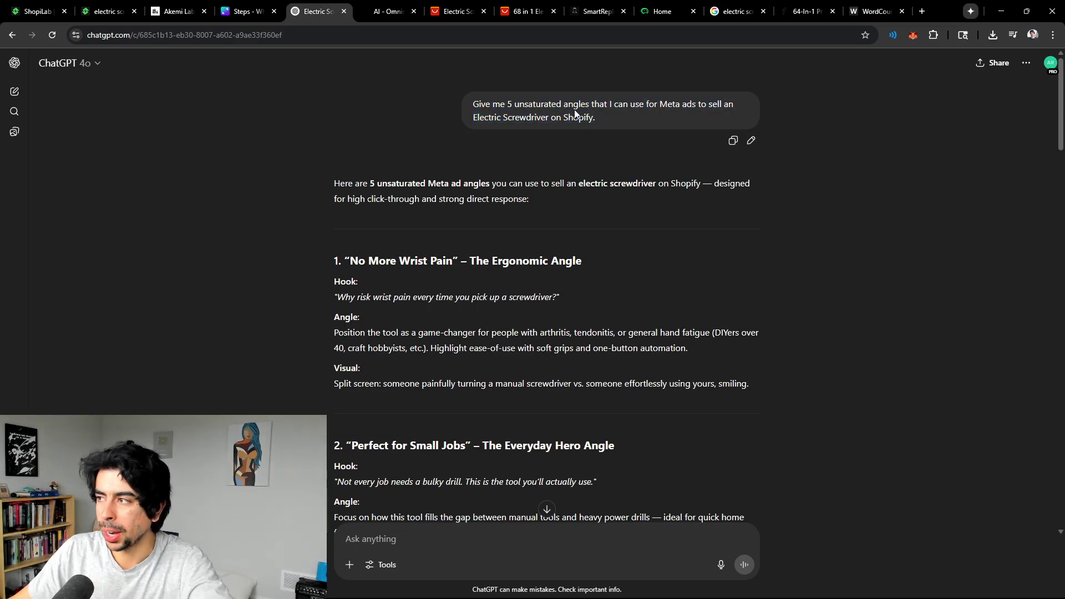
{"action": "left_click_drag", "start_coordinate": [660, 104], "coordinate": [635, 120]}
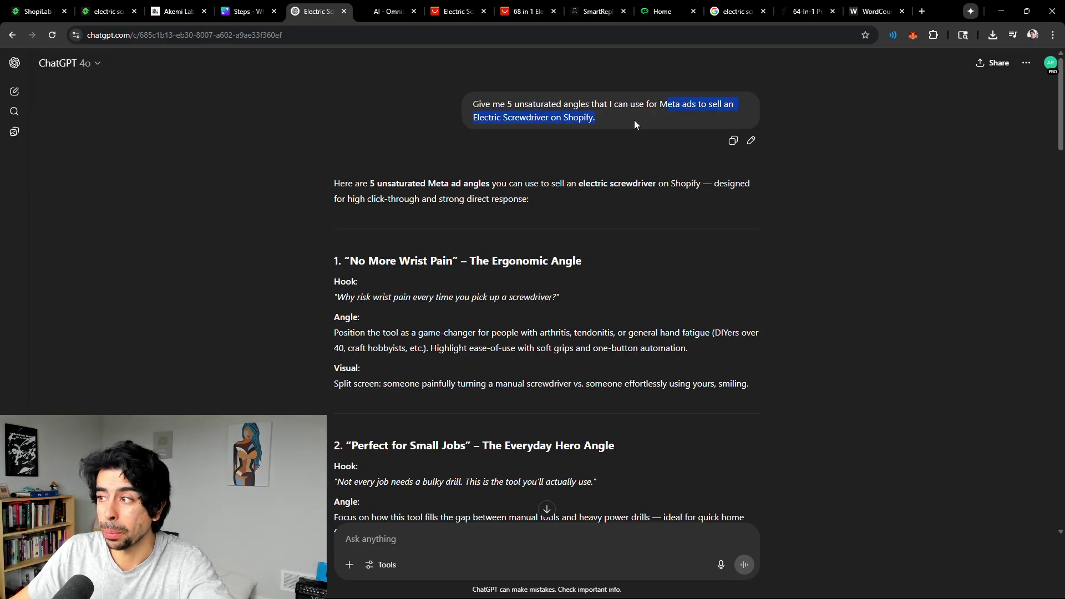
{"action": "left_click", "coordinate": [614, 118]}
Scroll through the ChatGPT answer, highlighting the first ad angle headings.
{"action": "scroll", "coordinate": [511, 122], "scroll_direction": "down", "scroll_amount": 5}
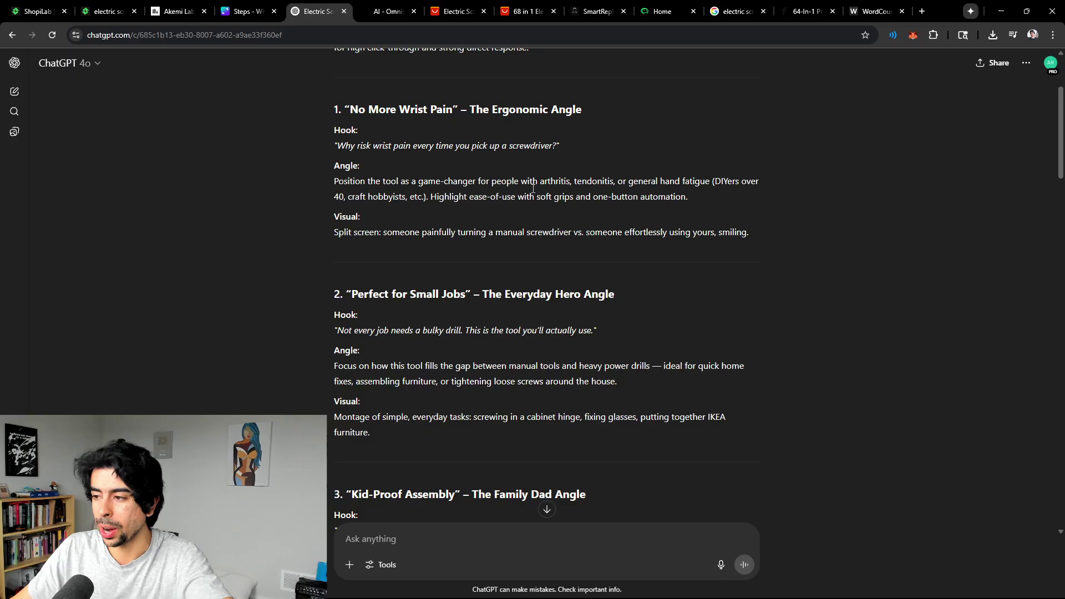
{"action": "scroll", "coordinate": [428, 204], "scroll_direction": "up", "scroll_amount": 4}
{"action": "scroll", "coordinate": [369, 367], "scroll_direction": "down", "scroll_amount": 1}
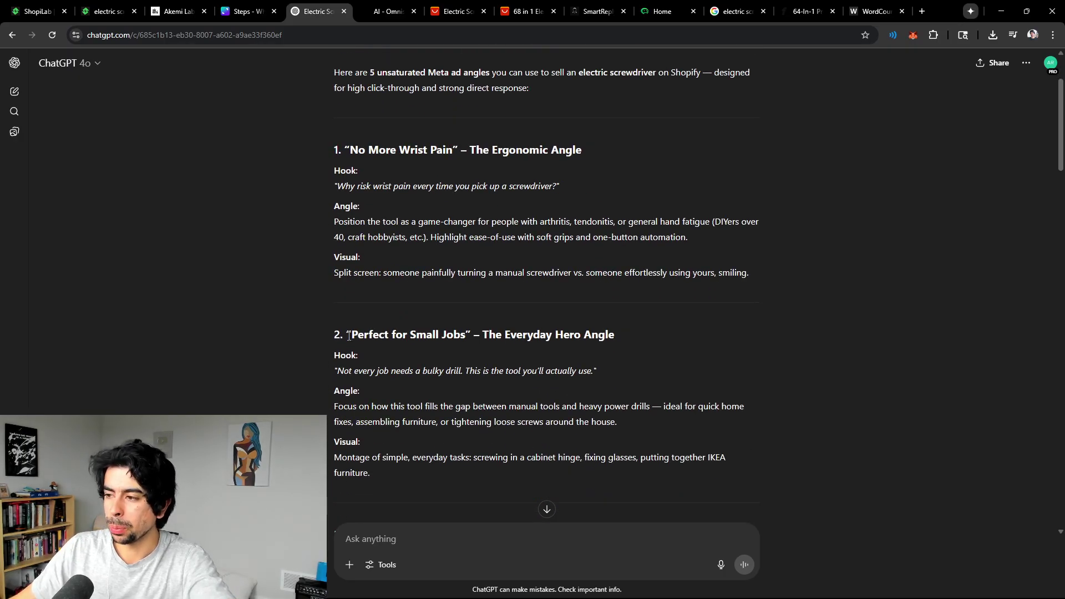
{"action": "left_click_drag", "start_coordinate": [347, 334], "coordinate": [480, 335]}
{"action": "left_click", "coordinate": [510, 327]}
{"action": "left_click_drag", "start_coordinate": [335, 170], "coordinate": [469, 150]}
{"action": "scroll", "coordinate": [469, 222], "scroll_direction": "down", "scroll_amount": 5}
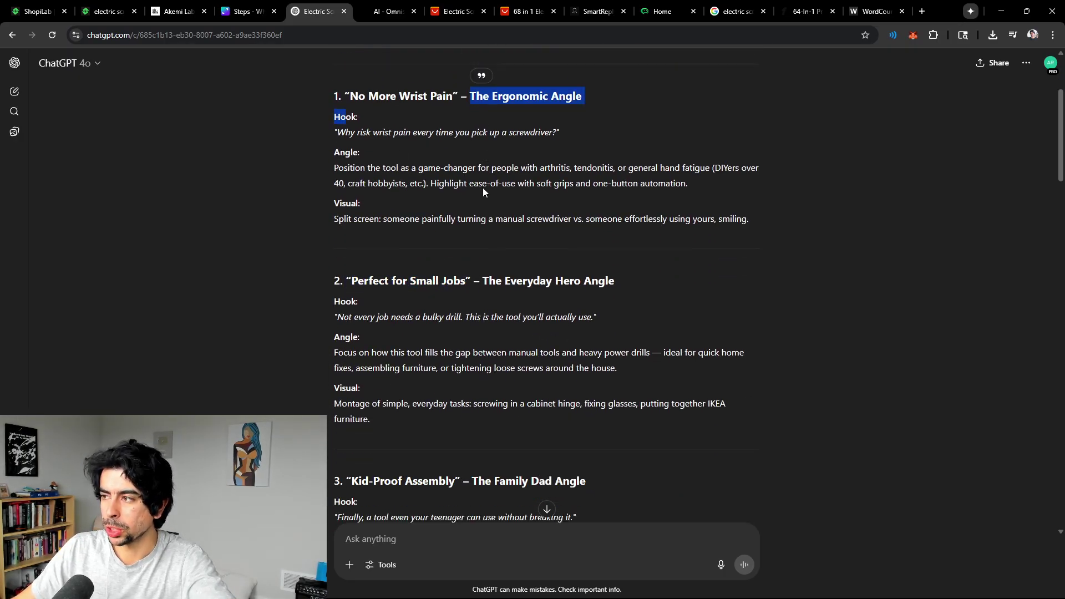
{"action": "left_click_drag", "start_coordinate": [359, 258], "coordinate": [456, 259]}
{"action": "scroll", "coordinate": [447, 266], "scroll_direction": "down", "scroll_amount": 4}
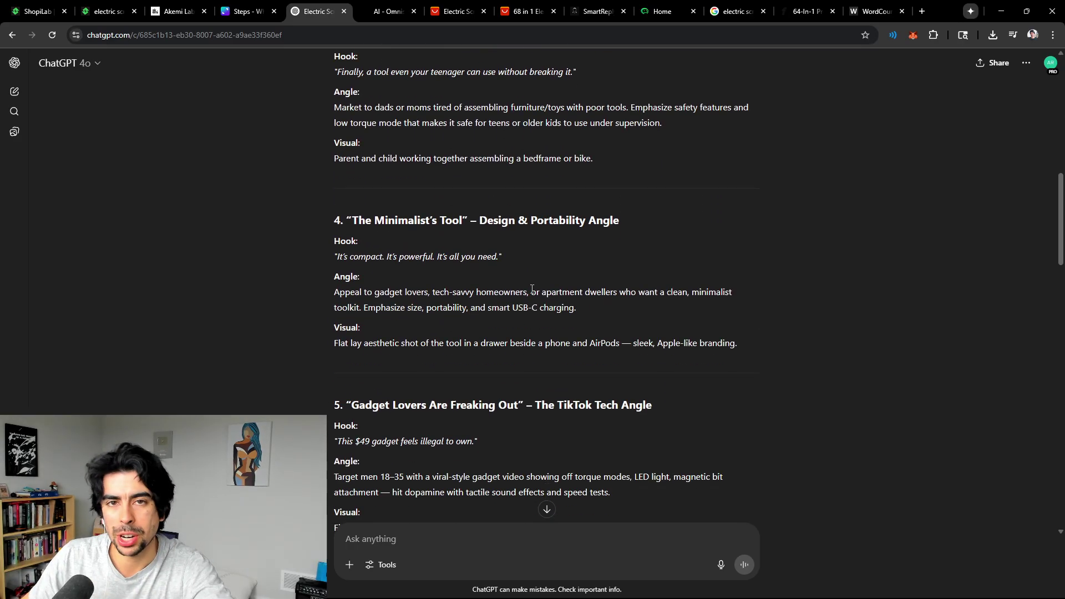
{"action": "scroll", "coordinate": [502, 334], "scroll_direction": "down", "scroll_amount": 1}
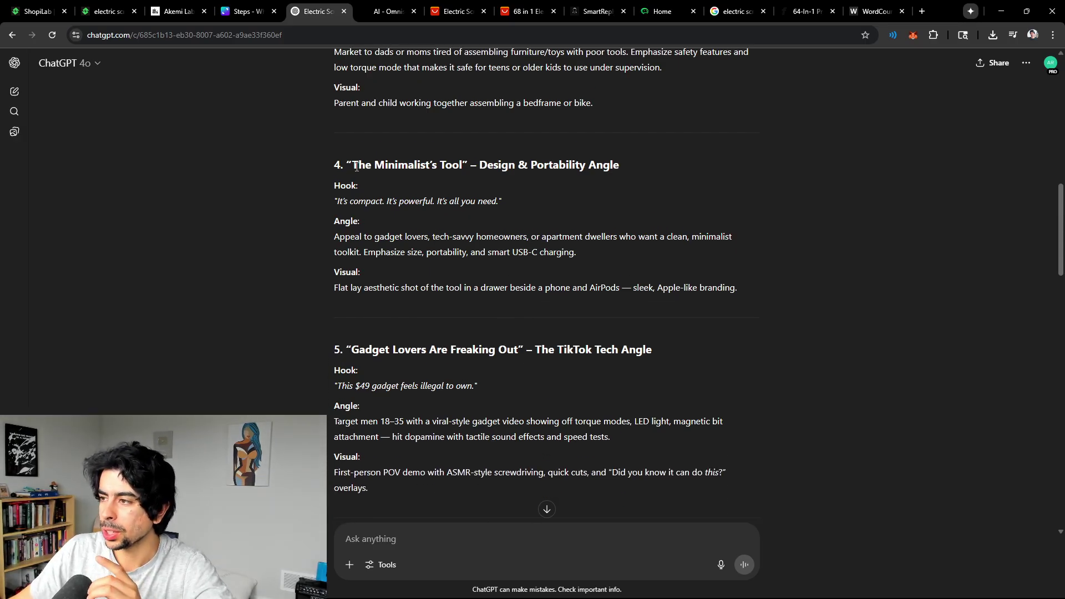
Highlight the 'The Minimalist's Tool' and 'Perfect for Small Jobs' angle headings.
{"action": "left_click_drag", "start_coordinate": [357, 167], "coordinate": [540, 162]}
{"action": "left_click_drag", "start_coordinate": [353, 346], "coordinate": [560, 348]}
{"action": "scroll", "coordinate": [560, 349], "scroll_direction": "up", "scroll_amount": 6}
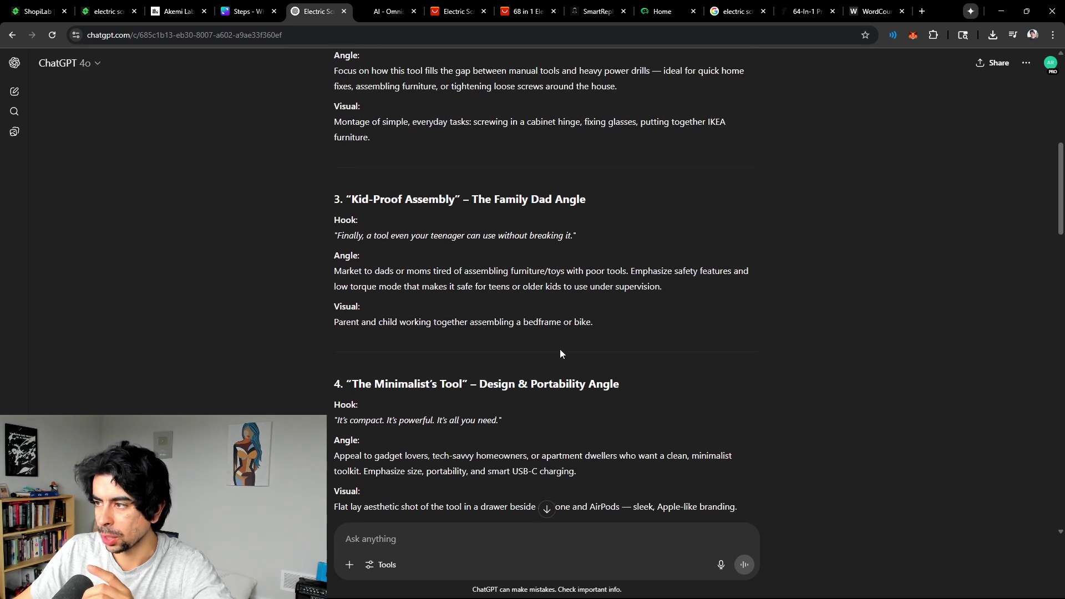
{"action": "left_click_drag", "start_coordinate": [336, 113], "coordinate": [496, 121]}
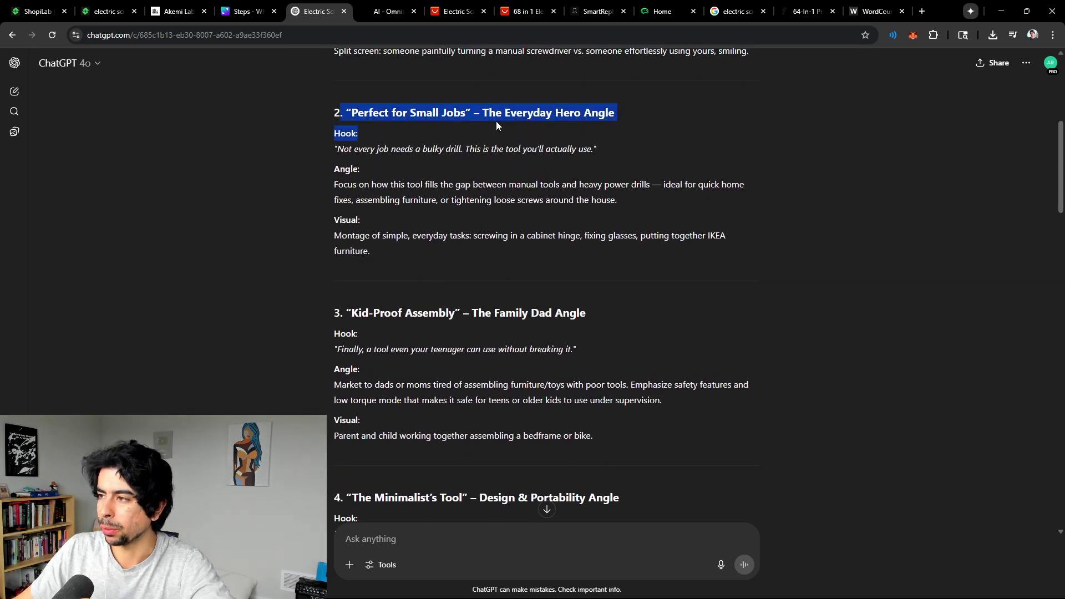
{"action": "left_click", "coordinate": [517, 119]}
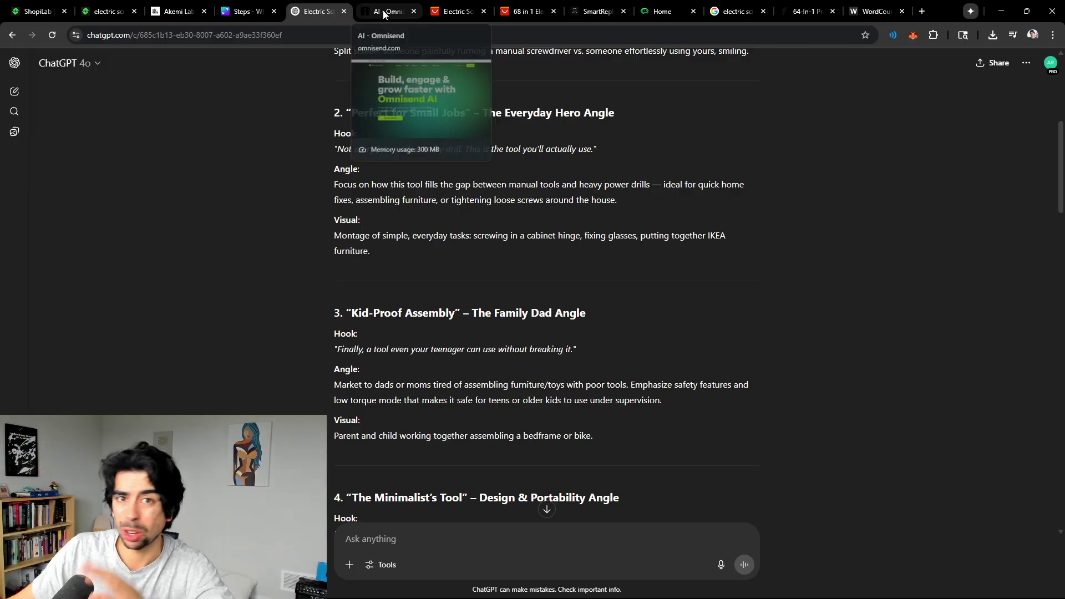
Scroll through Feanatic's 64-In-1 screwdriver features and FAQs, then go back to ChatGPT.
{"action": "left_click", "coordinate": [803, 13]}
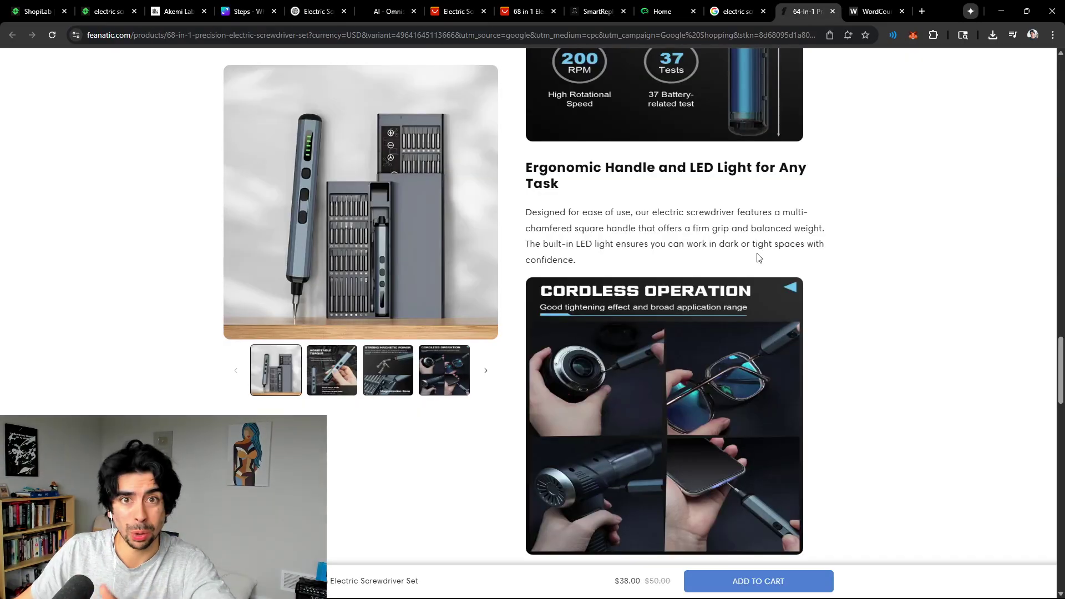
{"action": "scroll", "coordinate": [759, 258], "scroll_direction": "down", "scroll_amount": 3}
{"action": "scroll", "coordinate": [647, 242], "scroll_direction": "down", "scroll_amount": 3}
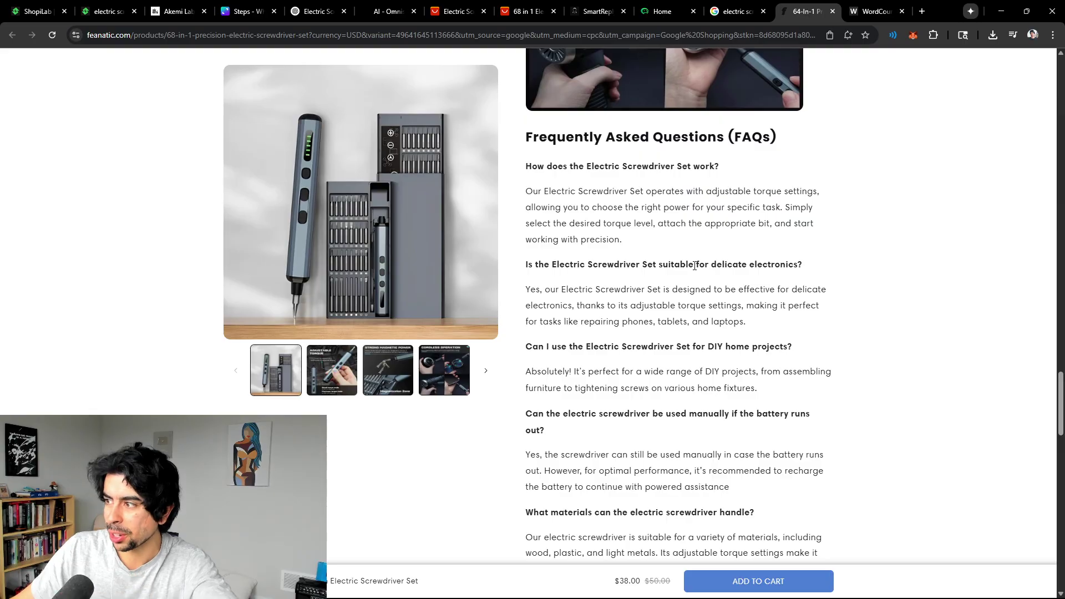
{"action": "scroll", "coordinate": [693, 277], "scroll_direction": "down", "scroll_amount": 8}
{"action": "scroll", "coordinate": [686, 282], "scroll_direction": "up", "scroll_amount": 15}
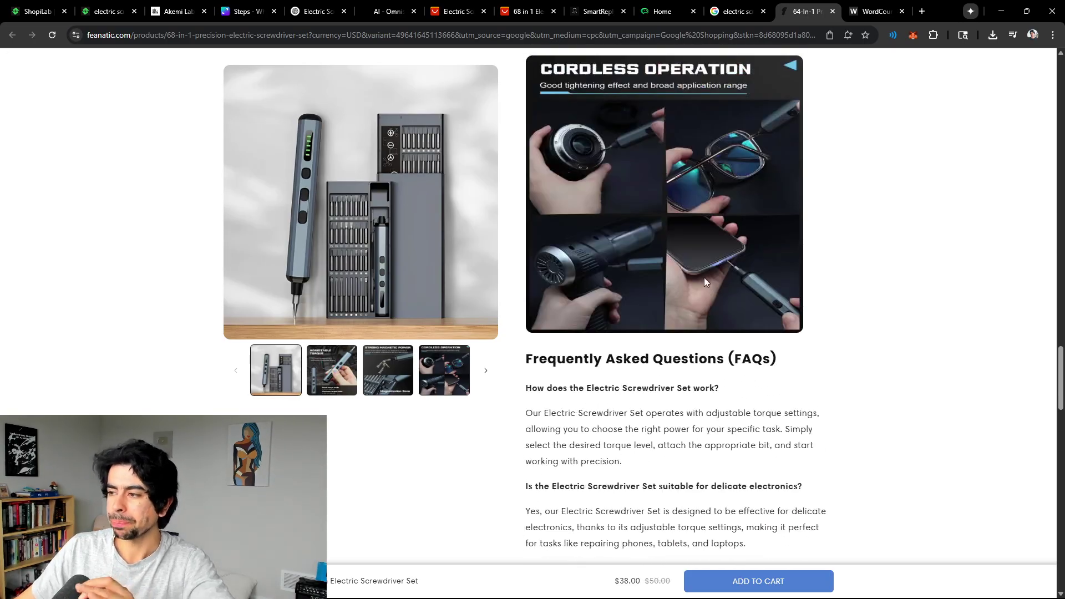
{"action": "scroll", "coordinate": [684, 268], "scroll_direction": "up", "scroll_amount": 15}
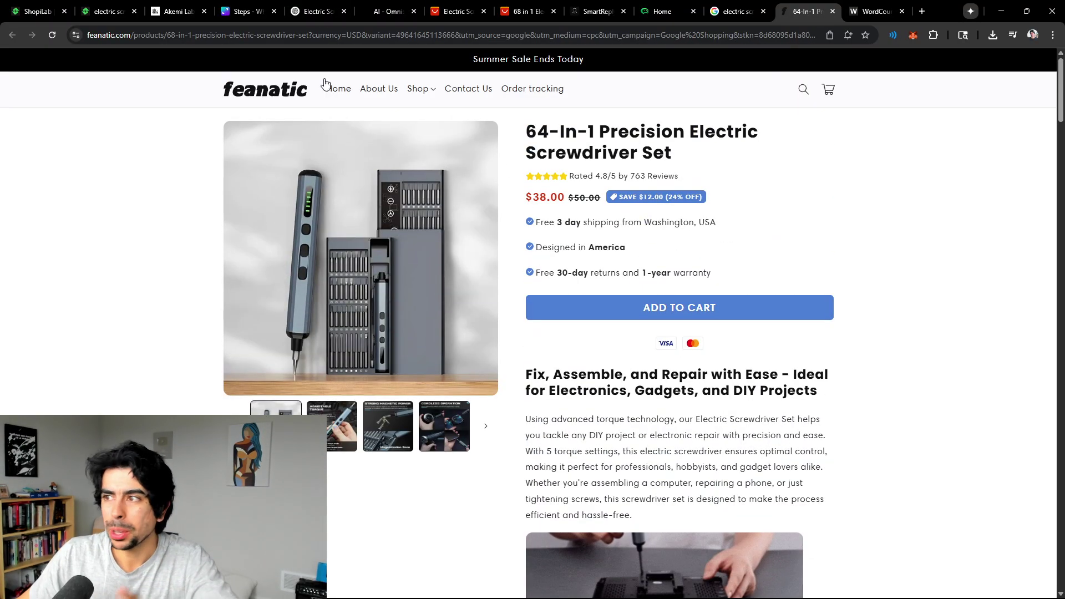
{"action": "left_click", "coordinate": [307, 14]}
Highlight the 'No More Wrist Pain' angle, then scroll down to the 'WHY RISK WRIST PAIN?' ad.
{"action": "scroll", "coordinate": [500, 222], "scroll_direction": "up", "scroll_amount": 6}
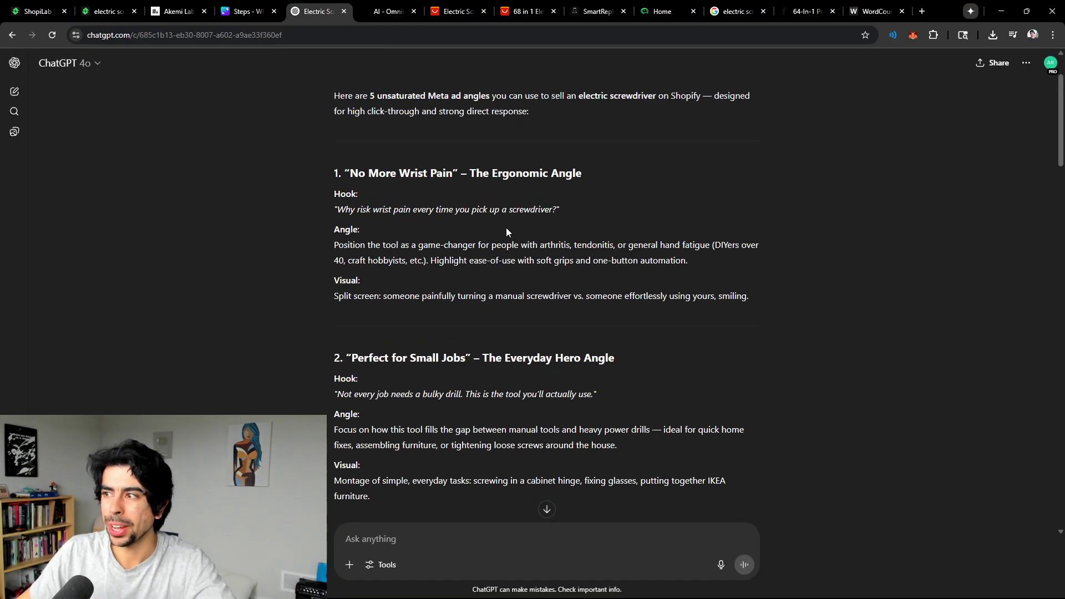
{"action": "left_click_drag", "start_coordinate": [340, 261], "coordinate": [581, 260]}
{"action": "left_click", "coordinate": [580, 260]}
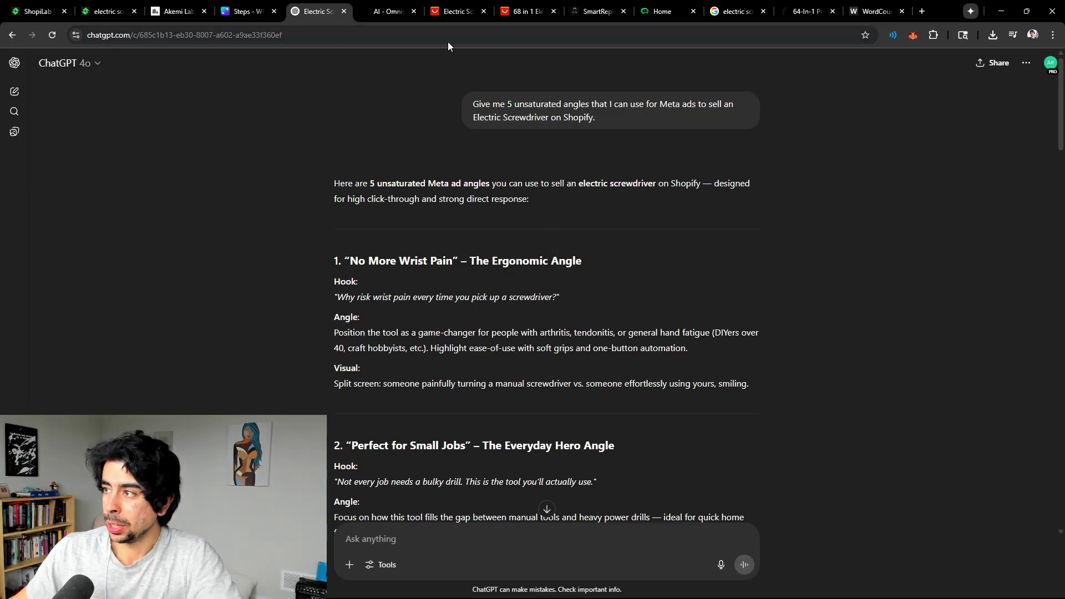
{"action": "scroll", "coordinate": [609, 225], "scroll_direction": "down", "scroll_amount": 1}
{"action": "scroll", "coordinate": [608, 225], "scroll_direction": "down", "scroll_amount": 9}
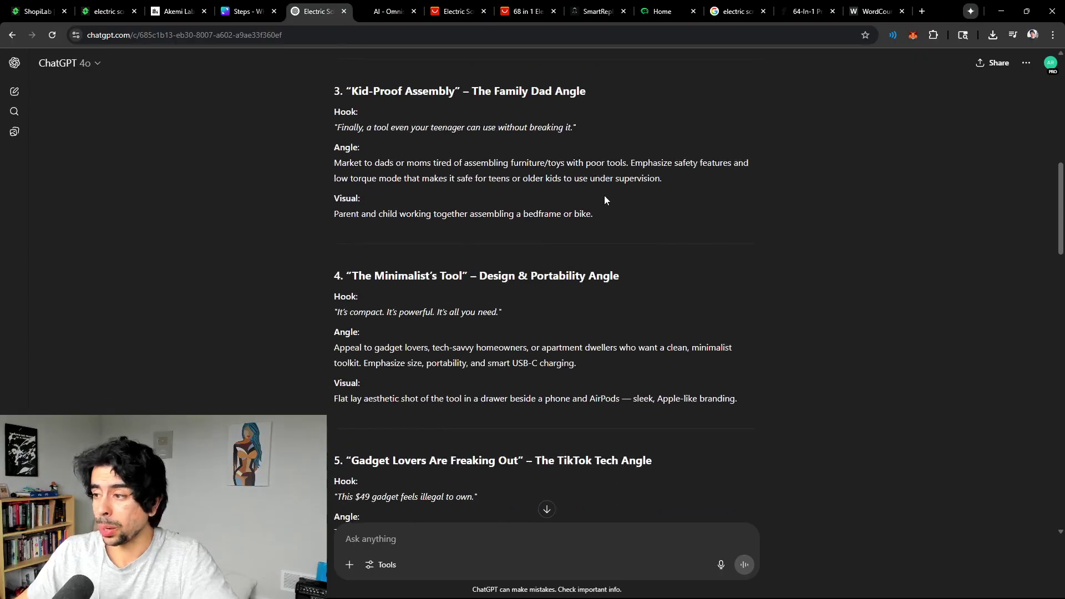
{"action": "scroll", "coordinate": [573, 215], "scroll_direction": "down", "scroll_amount": 9}
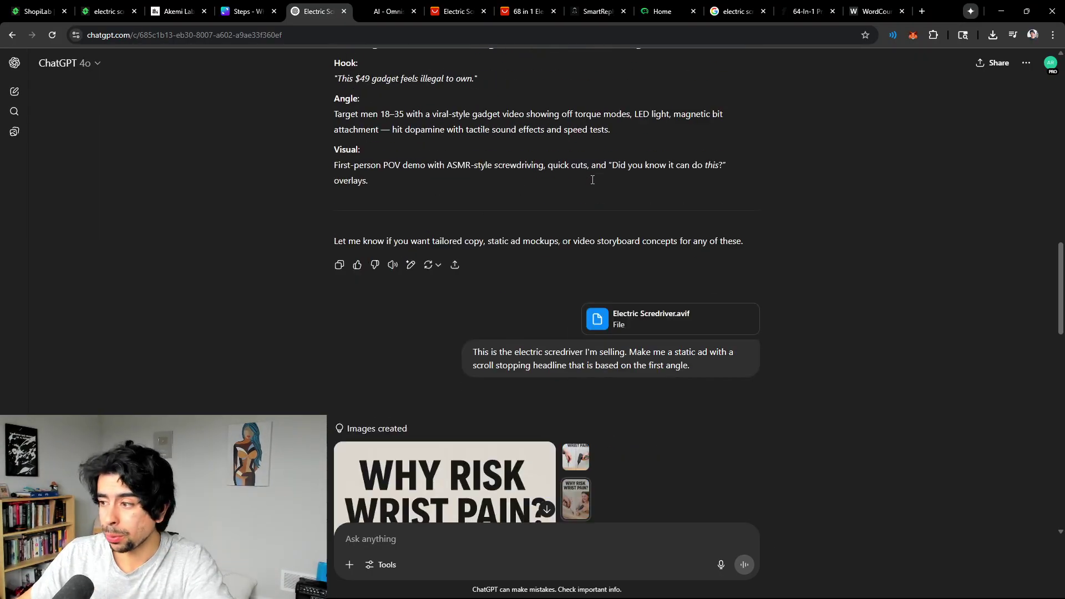
{"action": "left_click", "coordinate": [256, 10]}
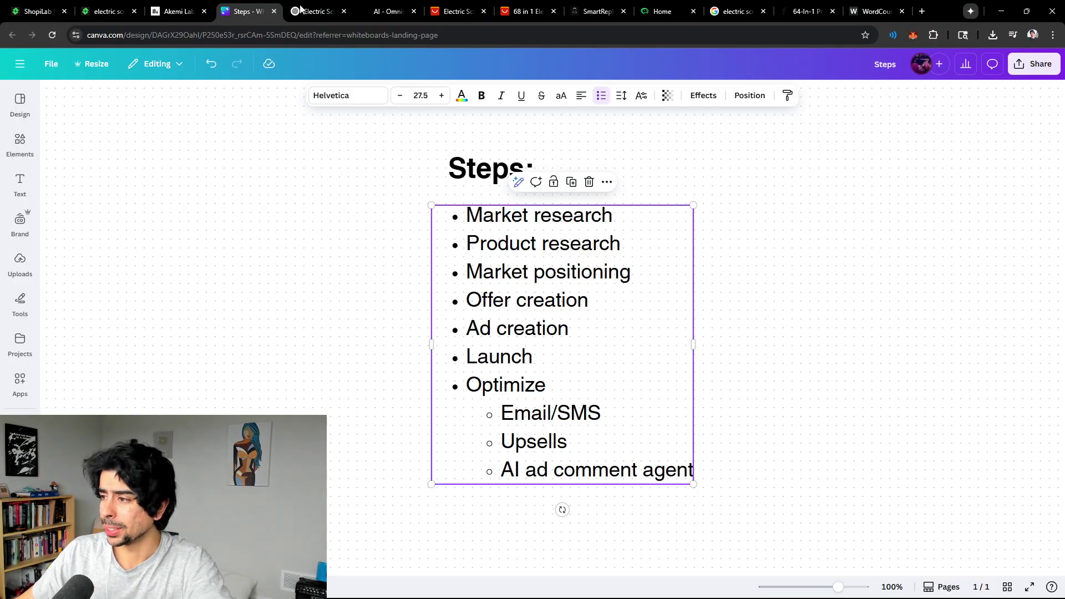
{"action": "left_click_drag", "start_coordinate": [629, 273], "coordinate": [621, 244]}
{"action": "left_click", "coordinate": [476, 243]}
{"action": "left_click_drag", "start_coordinate": [468, 216], "coordinate": [614, 216]}
{"action": "left_click_drag", "start_coordinate": [467, 244], "coordinate": [610, 244]}
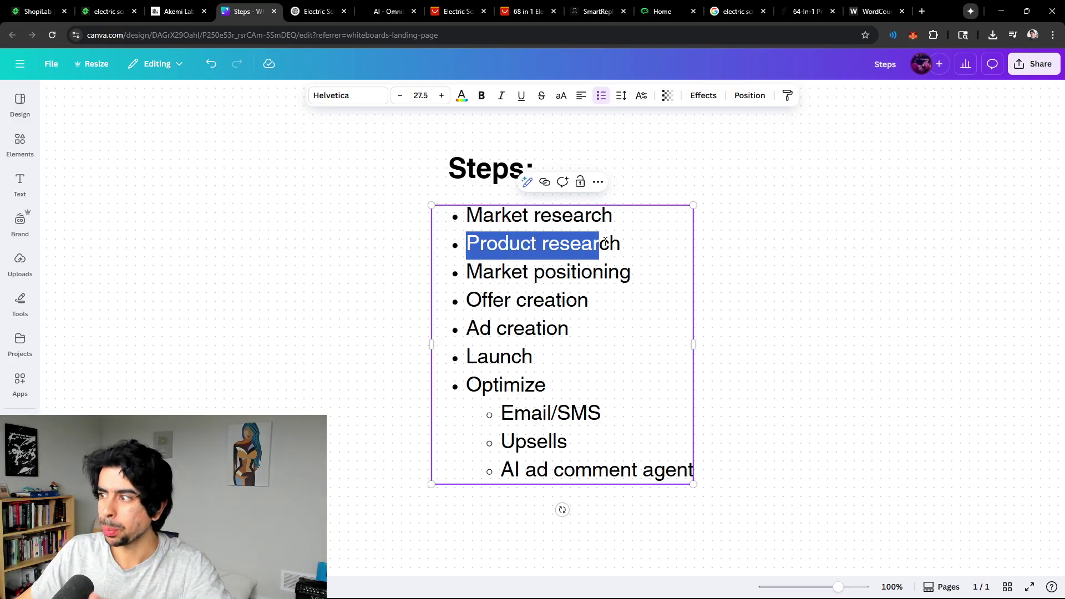
{"action": "left_click_drag", "start_coordinate": [467, 272], "coordinate": [629, 272]}
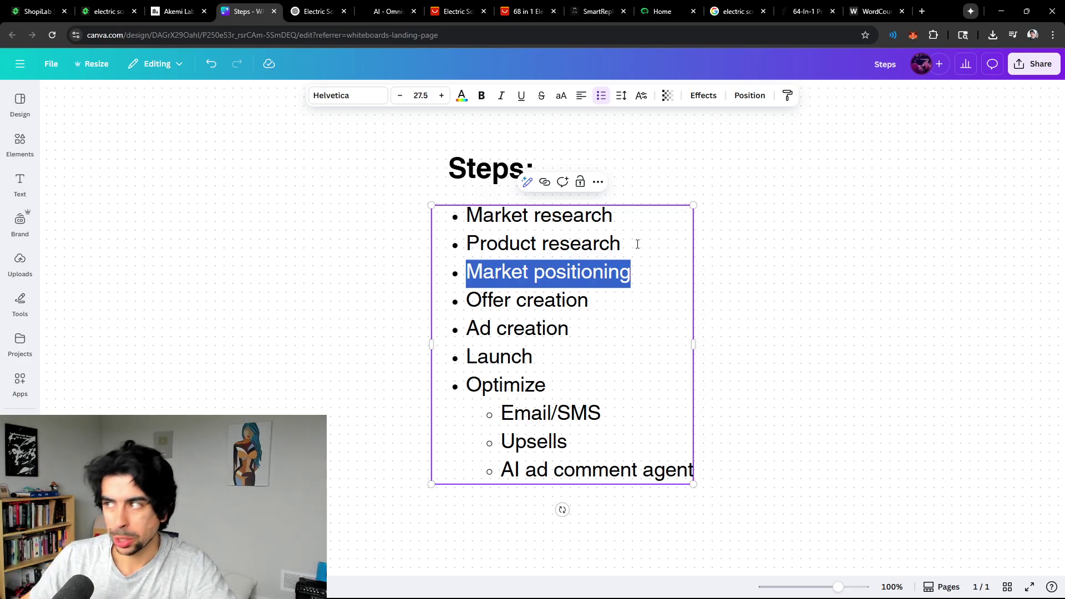
{"action": "left_click", "coordinate": [799, 13]}
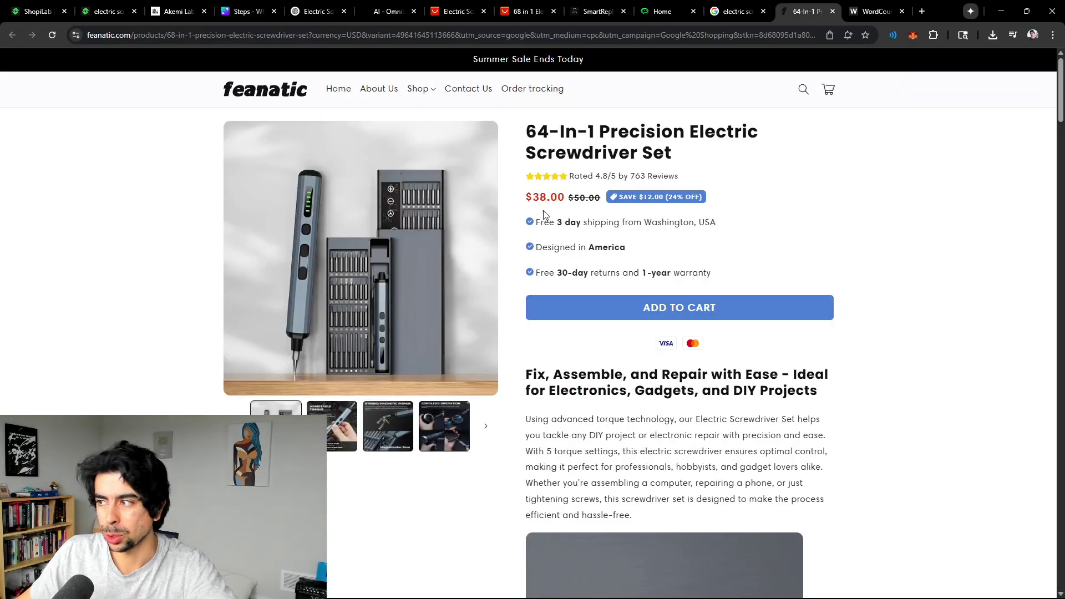
{"action": "left_click", "coordinate": [321, 14]}
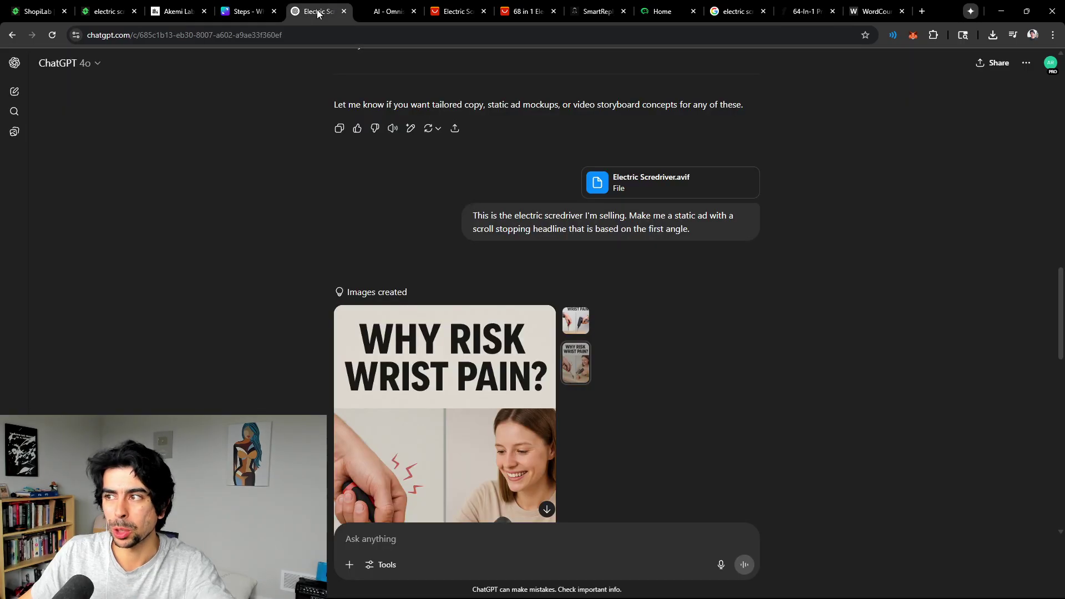
{"action": "left_click", "coordinate": [255, 5]}
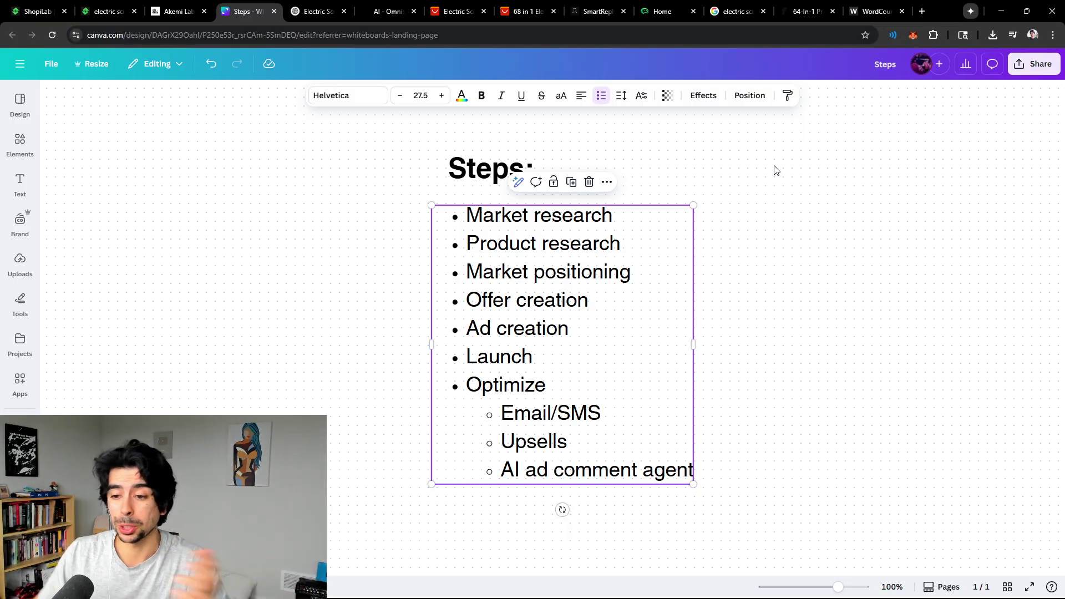
{"action": "left_click", "coordinate": [640, 267]}
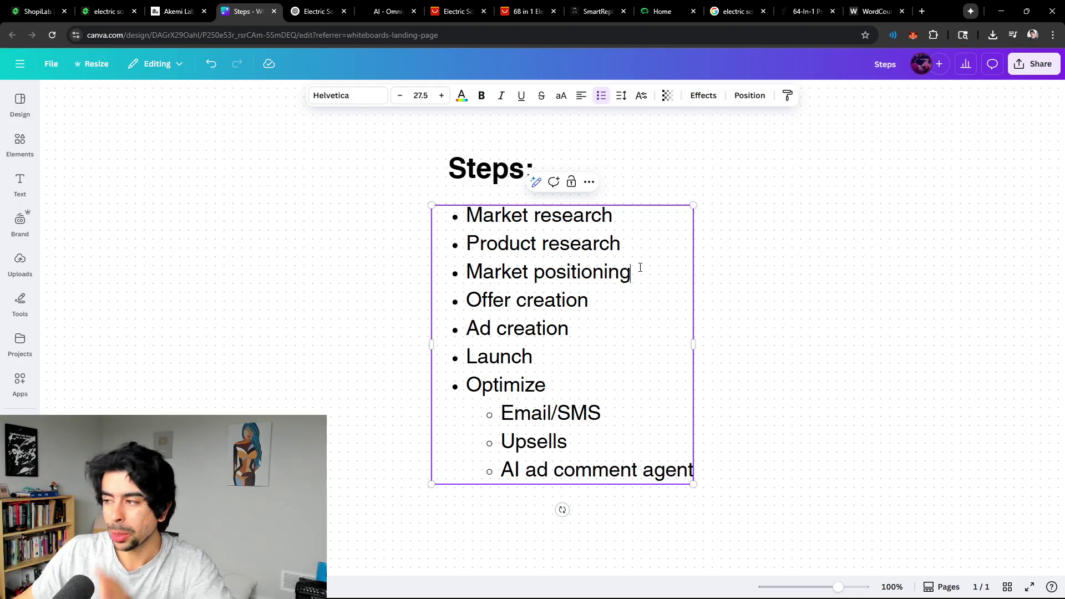
Copy the Feanatic 64-In-1 product page address from the address bar.
{"action": "left_click", "coordinate": [43, 11]}
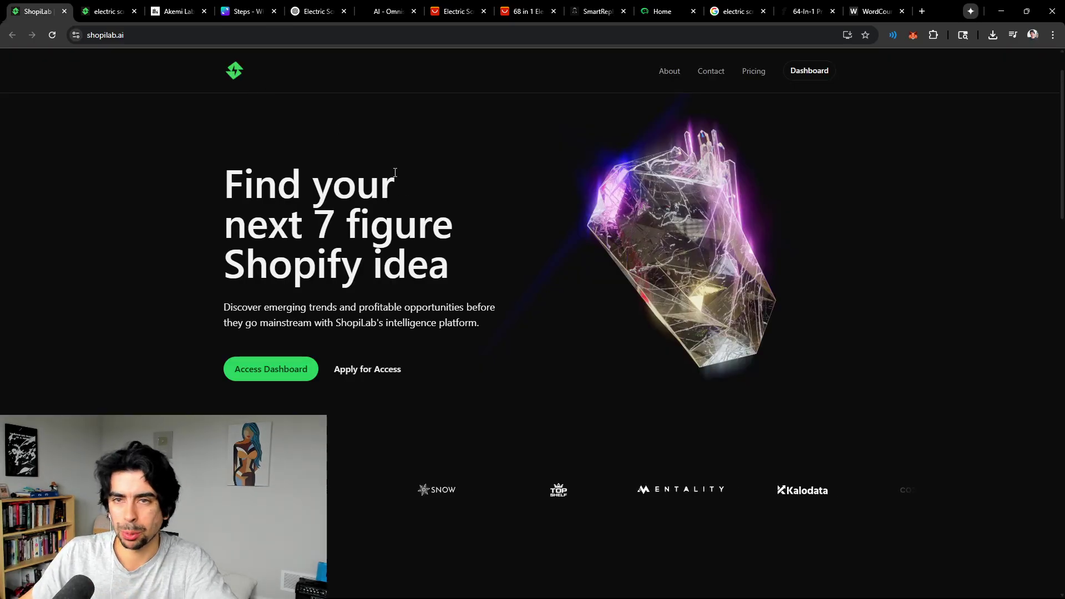
{"action": "key", "text": "ctrl+Tab"}
{"action": "left_click", "coordinate": [808, 11]}
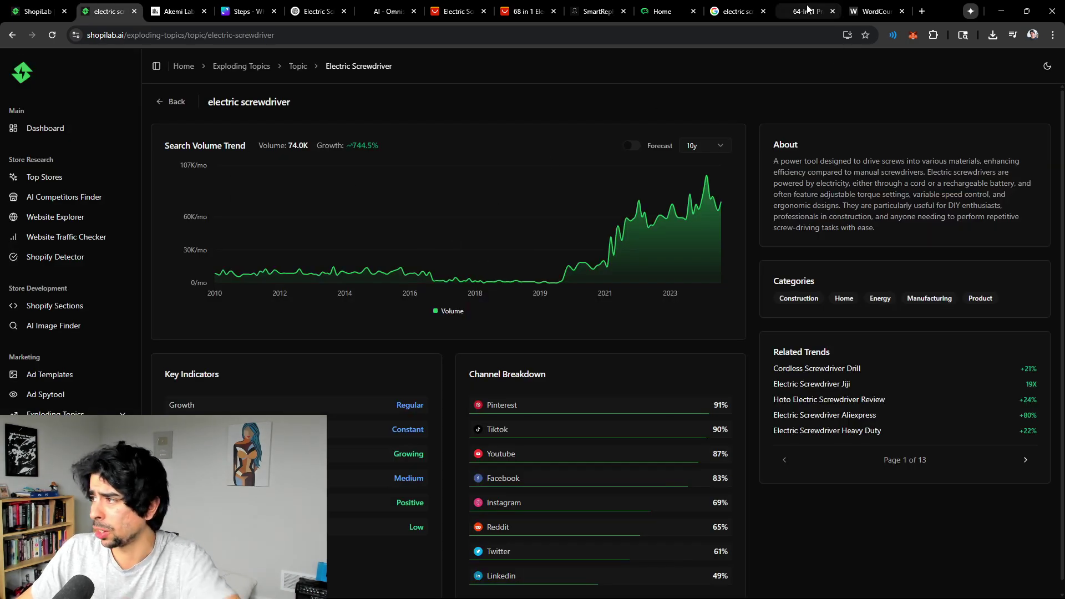
{"action": "left_click", "coordinate": [727, 35]}
Paste the feanatic.com address into ShopiLab's Website Traffic Checker and run the traffic analysis.
{"action": "left_click", "coordinate": [38, 12]}
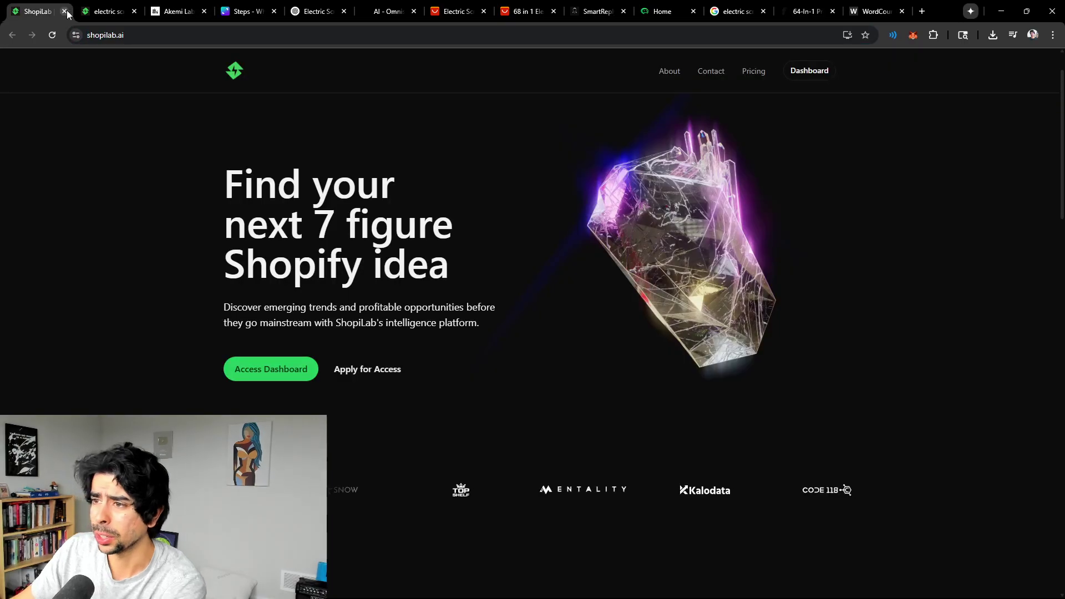
{"action": "left_click", "coordinate": [105, 11]}
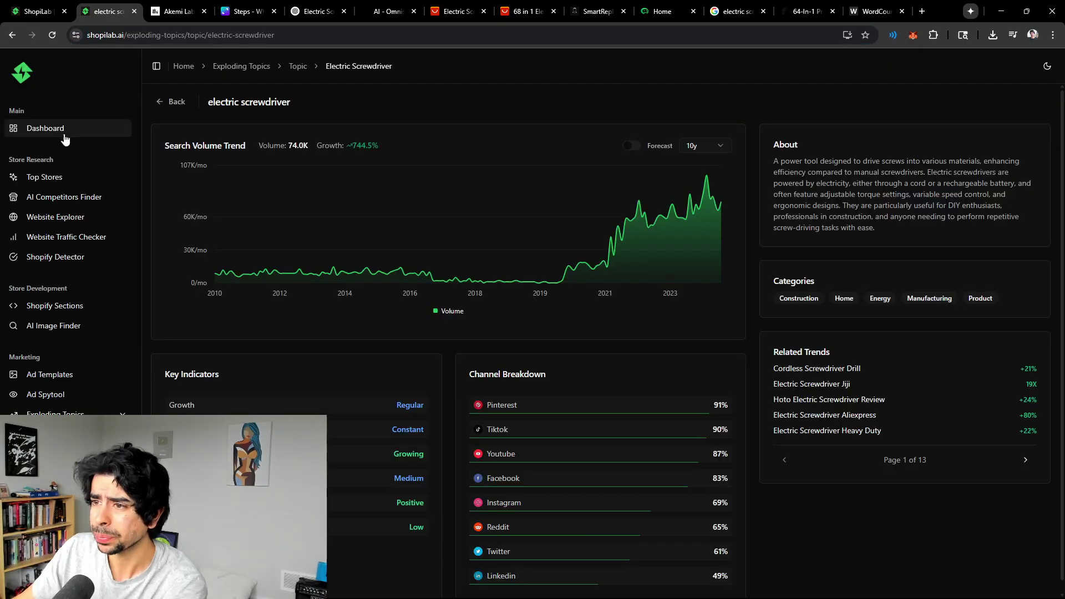
{"action": "left_click", "coordinate": [79, 239]}
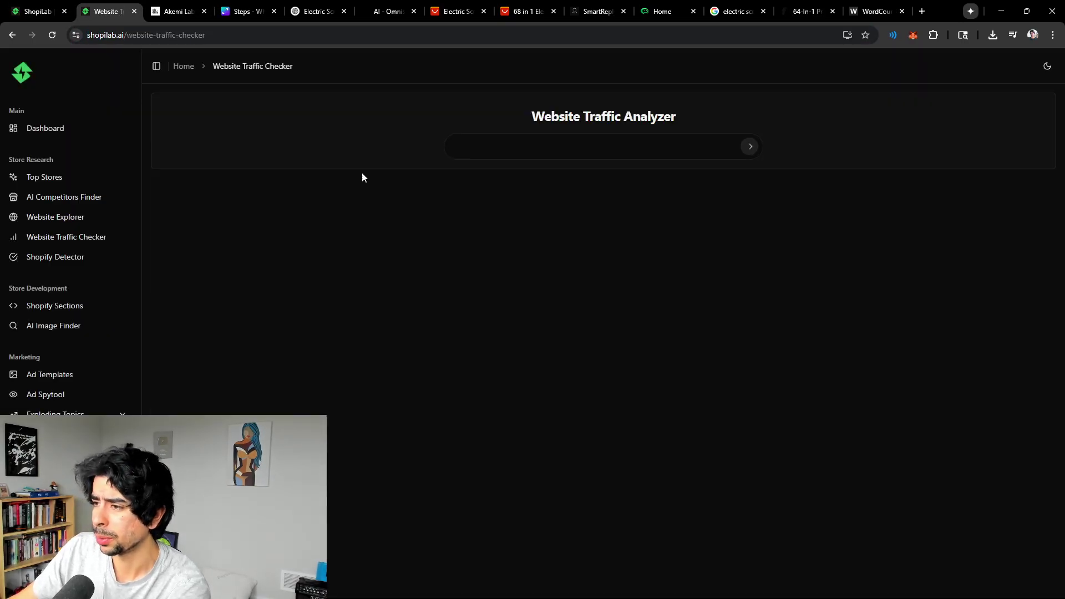
{"action": "left_click", "coordinate": [737, 142]}
{"action": "key", "text": "ctrl+v"}
{"action": "left_click", "coordinate": [749, 146]}
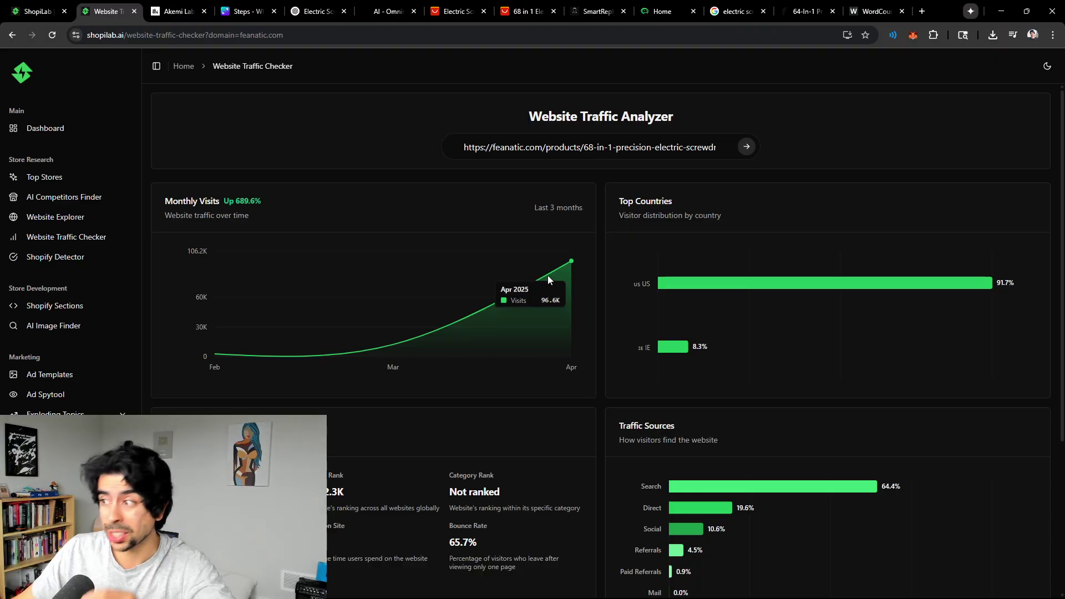
{"action": "mouse_move", "coordinate": [417, 316]}
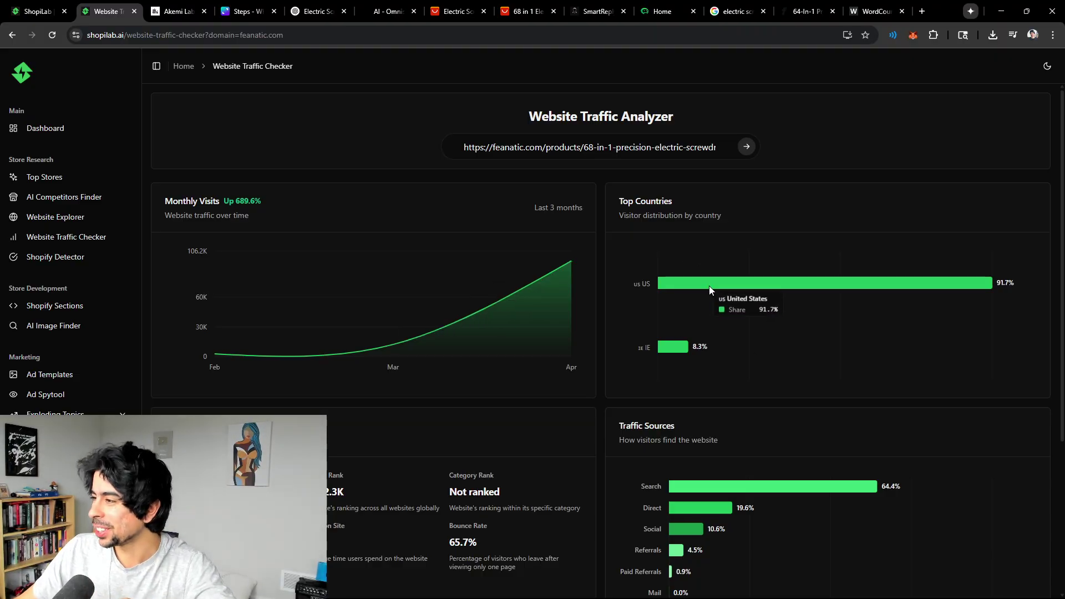
{"action": "mouse_move", "coordinate": [669, 349]}
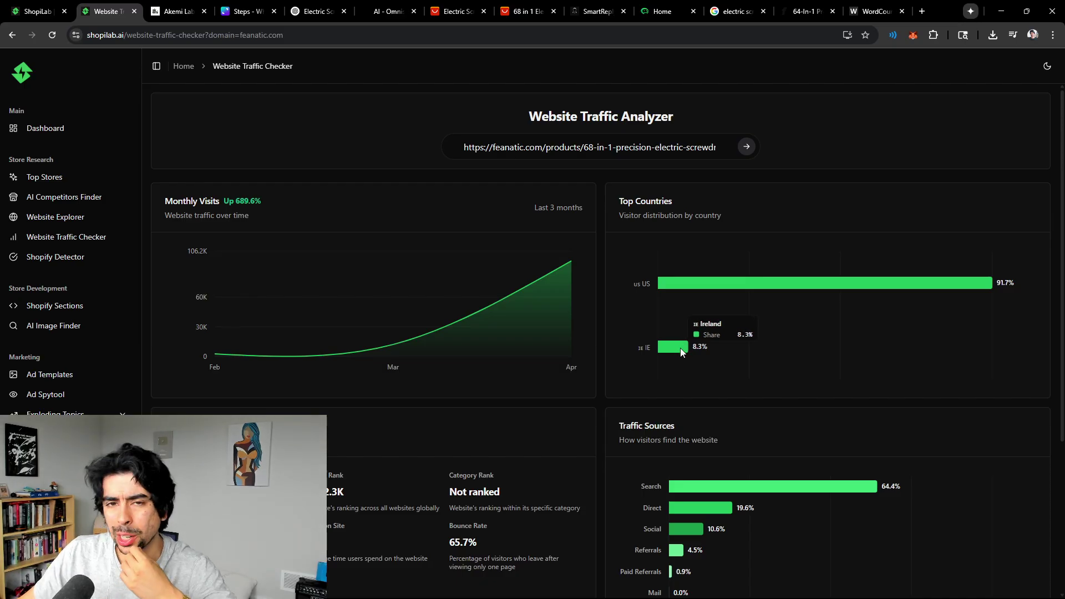
{"action": "mouse_move", "coordinate": [700, 302]}
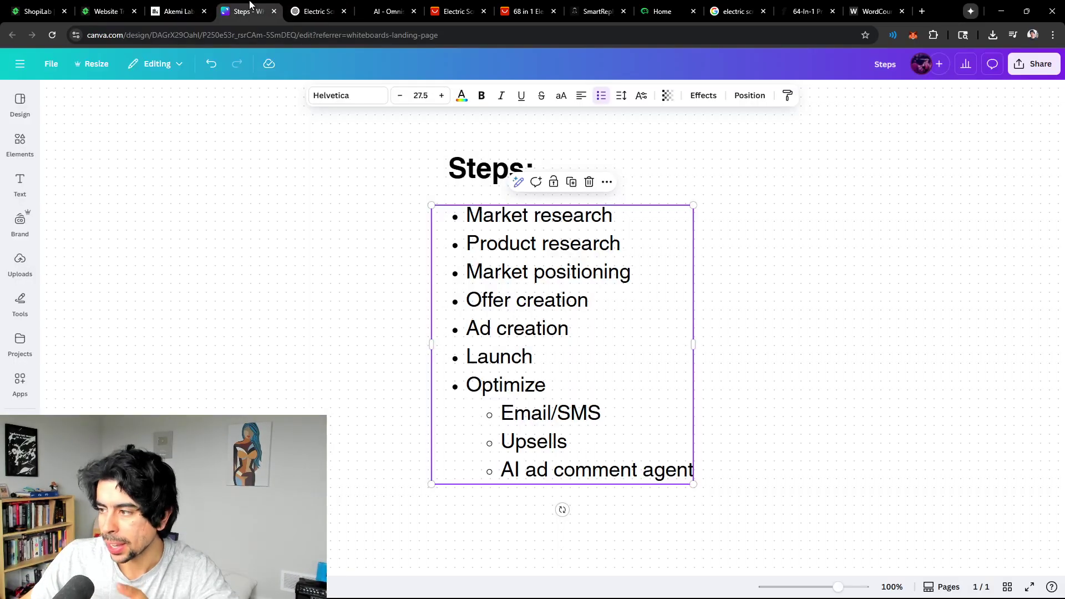
Cycle through the Canva Steps, Akemi Lab and ShopiLab tabs back to the ChatGPT ad chat.
{"action": "left_click", "coordinate": [244, 11]}
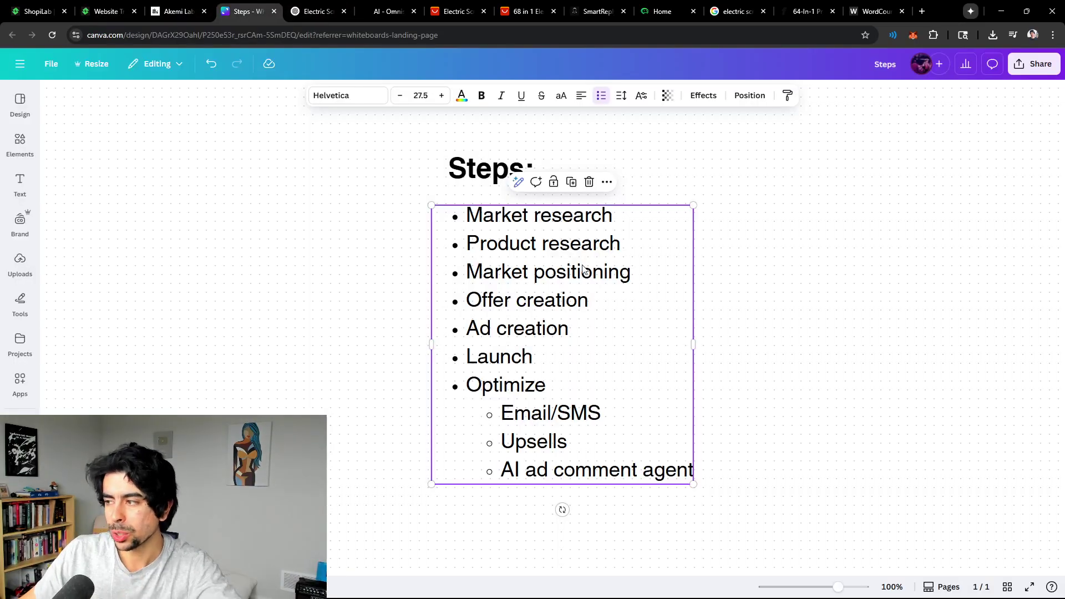
{"action": "left_click", "coordinate": [727, 302]}
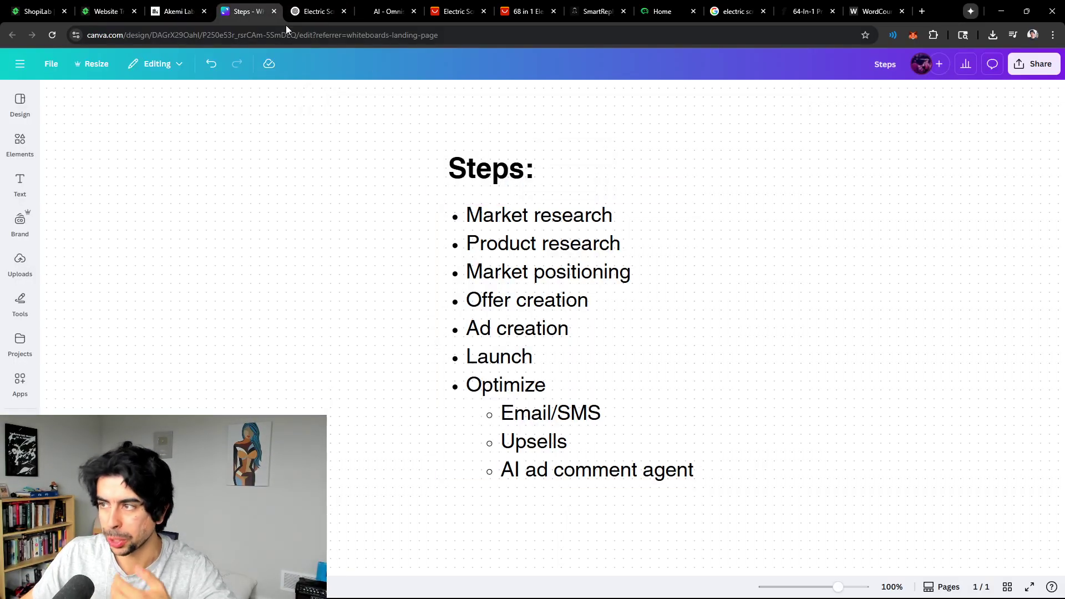
{"action": "left_click", "coordinate": [169, 7]}
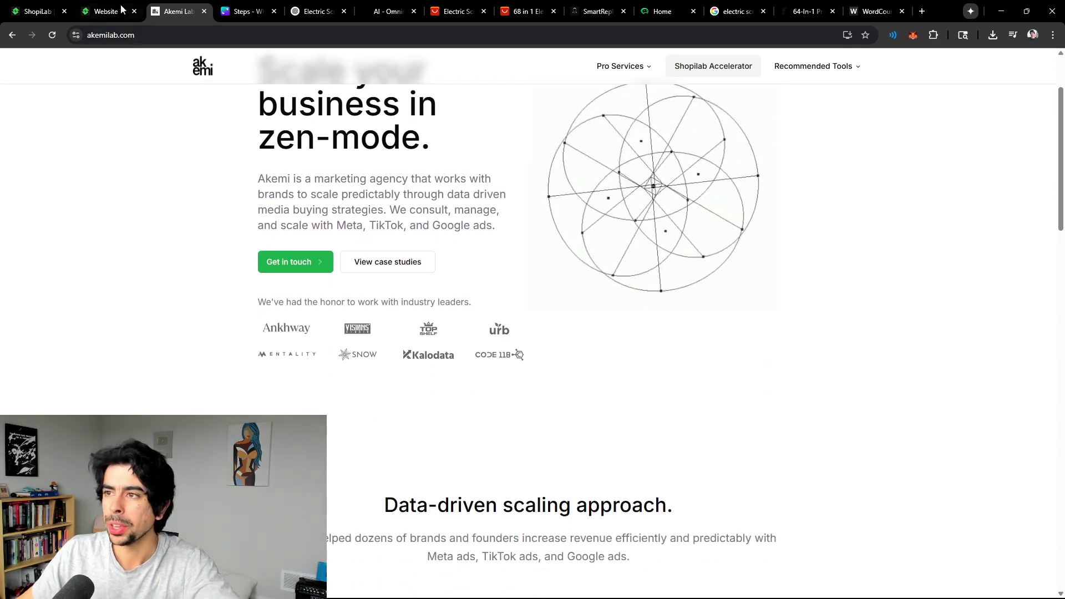
{"action": "left_click", "coordinate": [120, 10]}
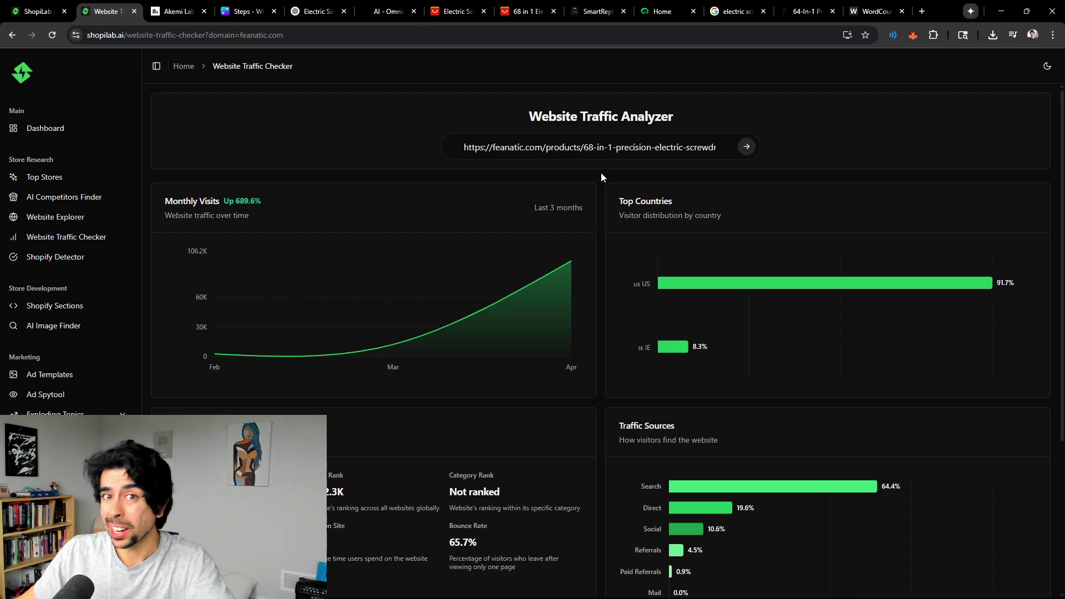
{"action": "left_click", "coordinate": [309, 12]}
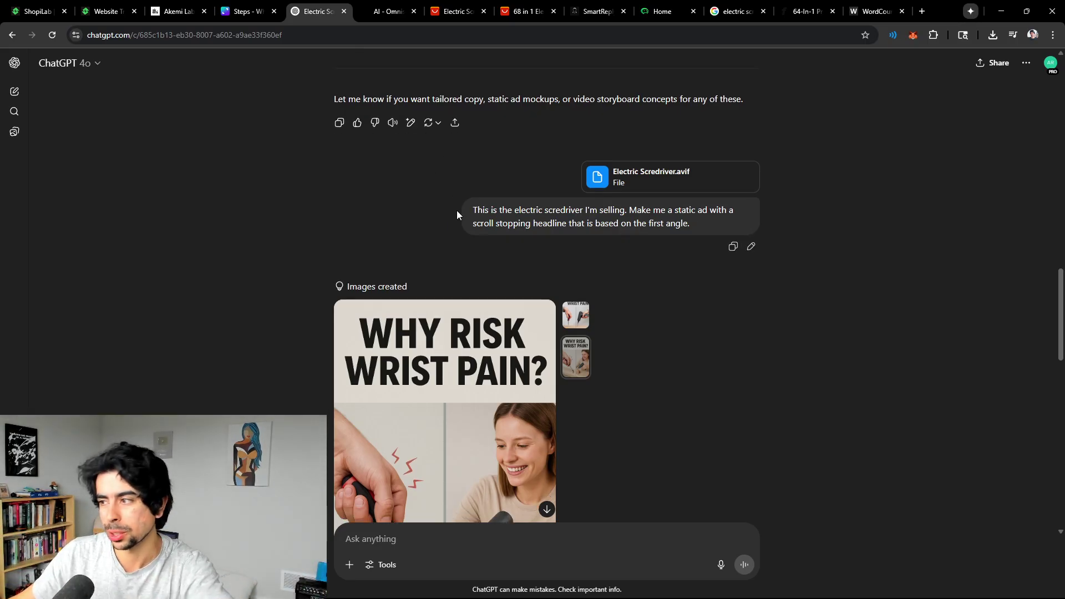
View the wrist-pain ad, glance at Akemi Lab and Omnisend, then select Canva's Steps bullet list.
{"action": "scroll", "coordinate": [457, 211], "scroll_direction": "down", "scroll_amount": 2}
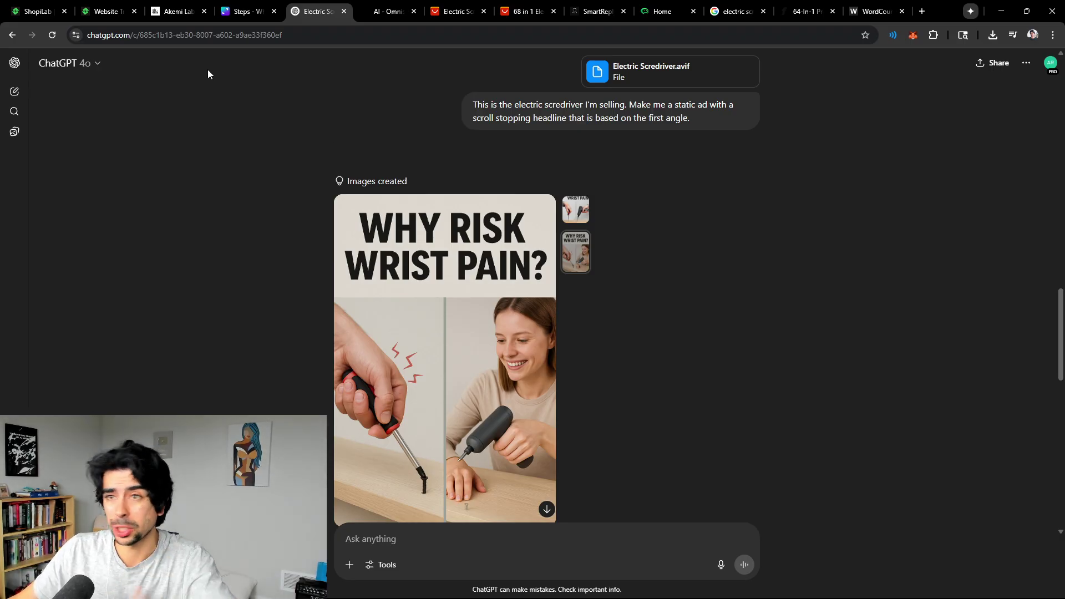
{"action": "left_click", "coordinate": [177, 11]}
{"action": "scroll", "coordinate": [370, 167], "scroll_direction": "up", "scroll_amount": 2}
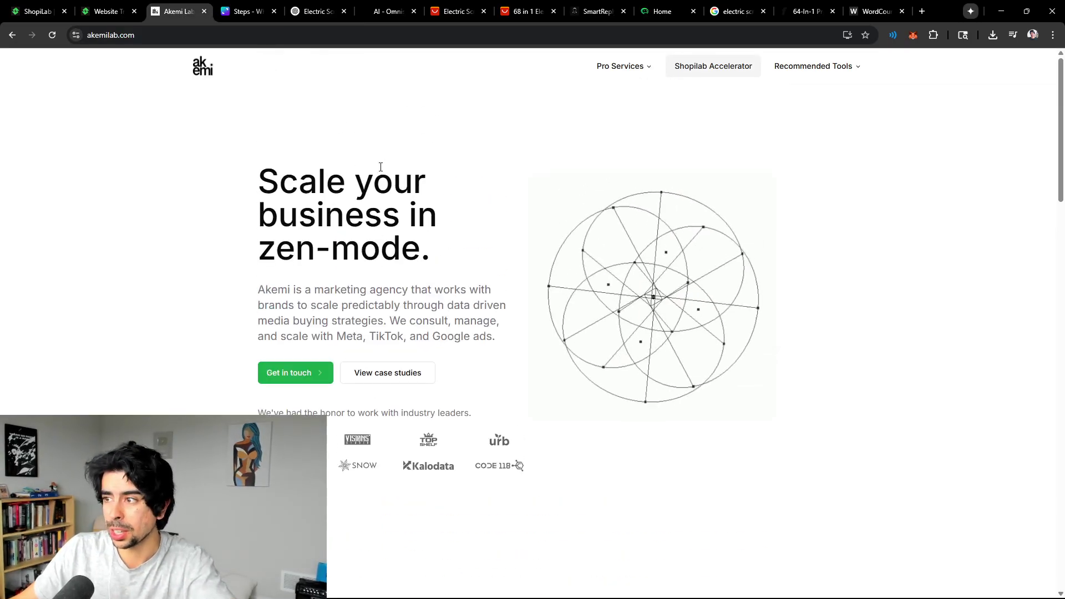
{"action": "left_click", "coordinate": [315, 11]}
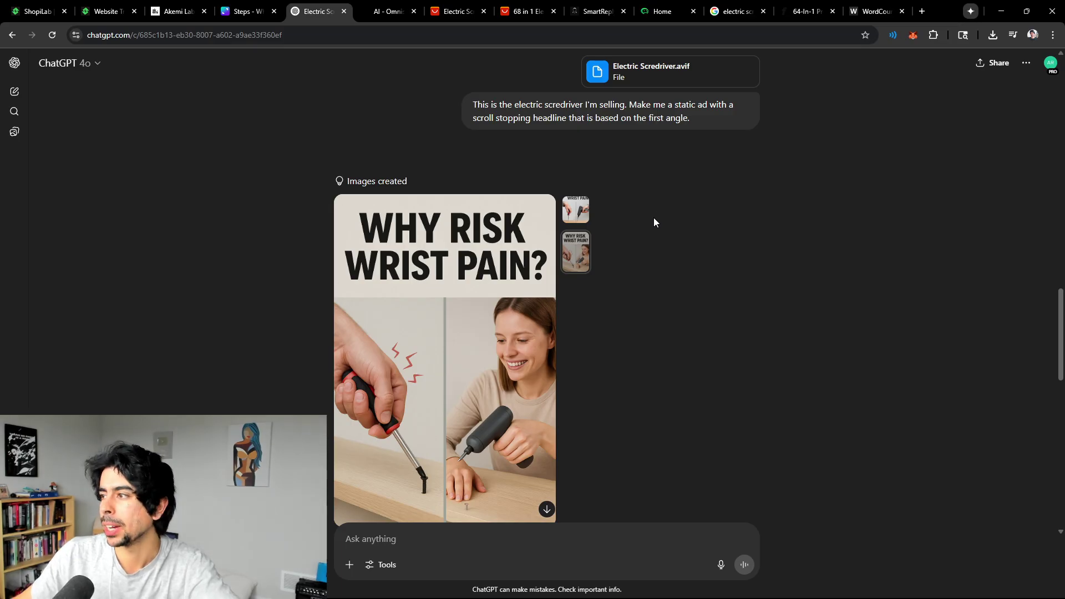
{"action": "key", "text": "ctrl+Tab"}
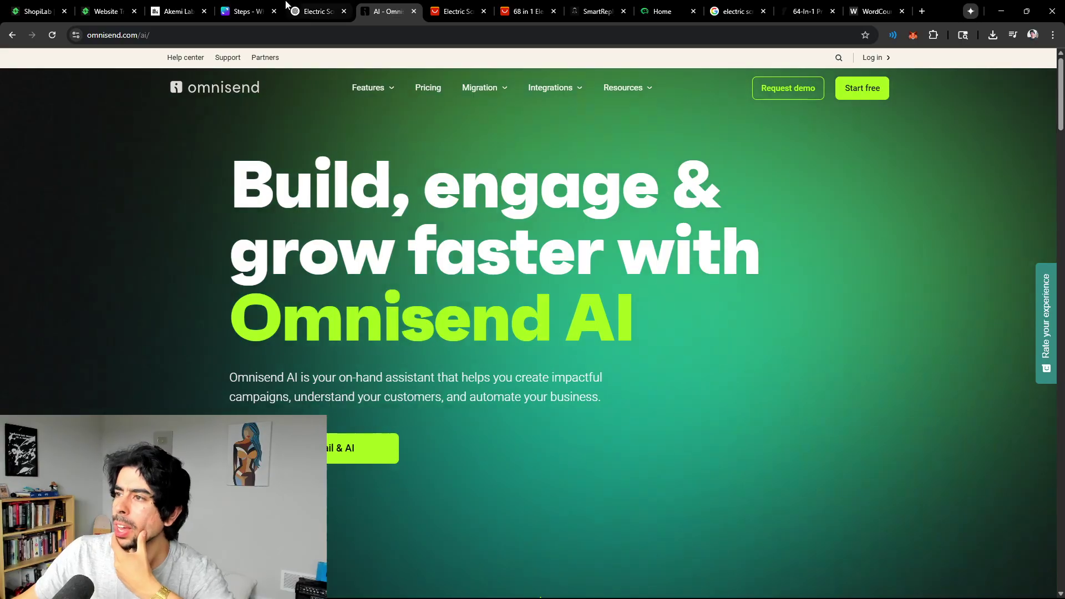
{"action": "left_click", "coordinate": [282, 6]}
{"action": "left_click", "coordinate": [613, 278]}
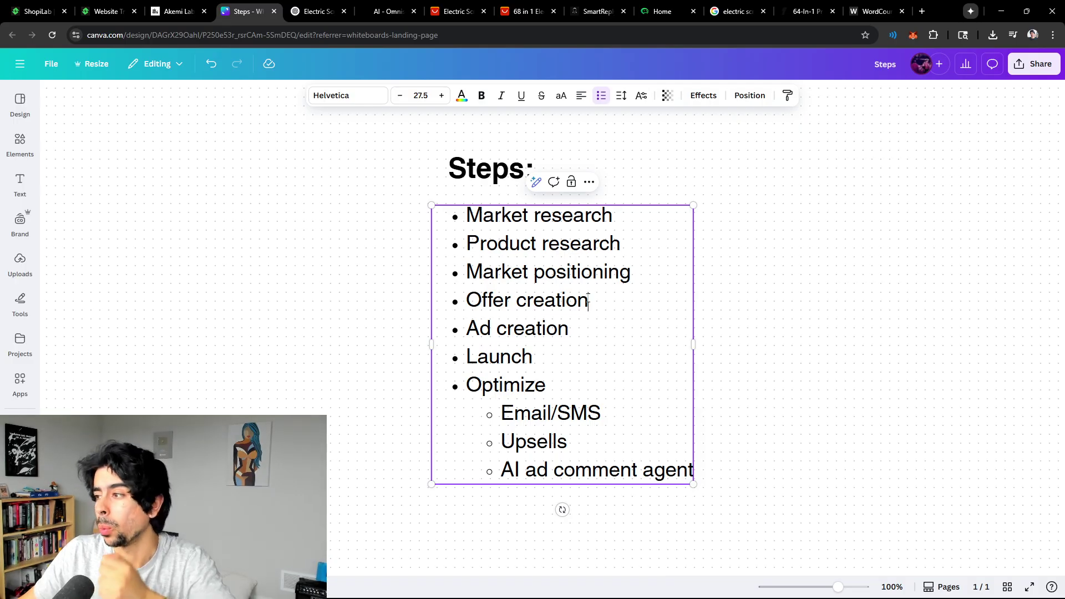
Highlight 'Offer creation' in the Canva Steps list, then switch to the AliExpress search results.
{"action": "left_click_drag", "start_coordinate": [589, 299], "coordinate": [466, 302]}
{"action": "left_click", "coordinate": [495, 309]}
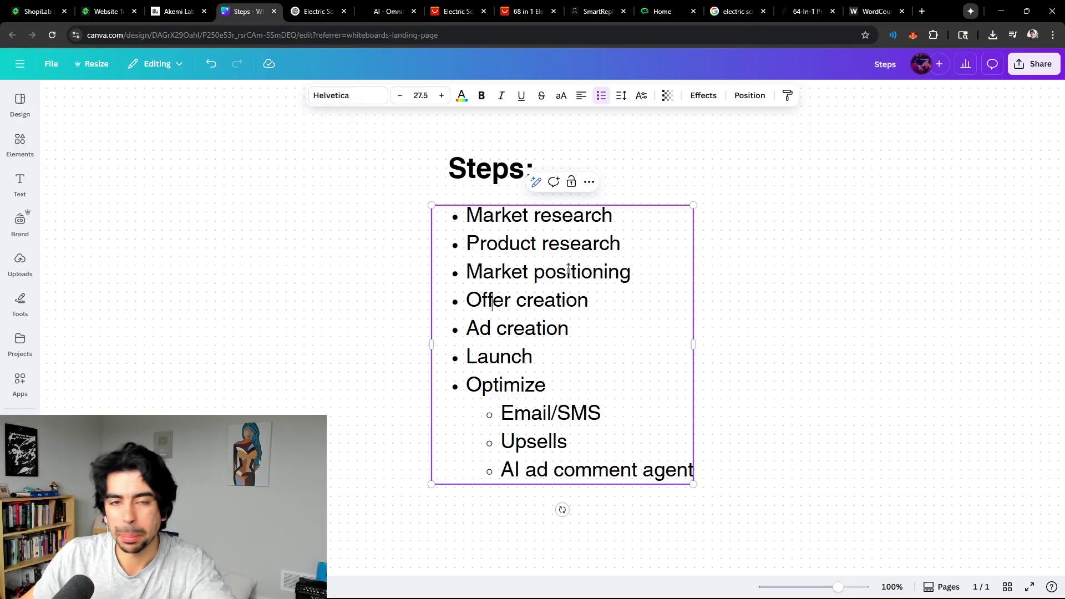
{"action": "left_click", "coordinate": [458, 11]}
Scroll through the AliExpress 68 in 1 screwdriver set listing ($27.68, 1659 reviews).
{"action": "left_click", "coordinate": [519, 6]}
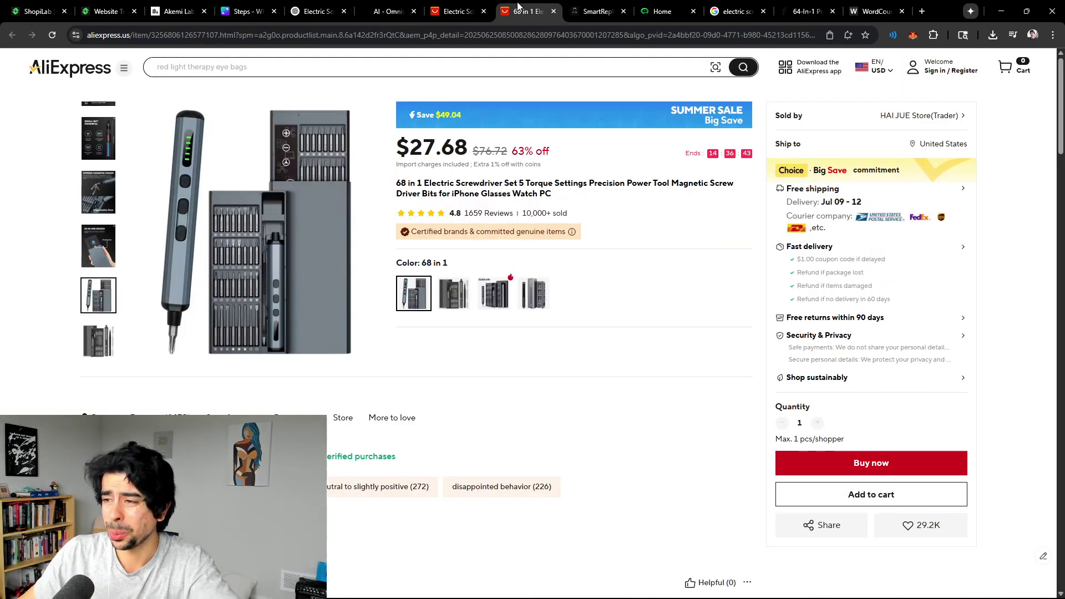
{"action": "scroll", "coordinate": [570, 328], "scroll_direction": "down", "scroll_amount": 3}
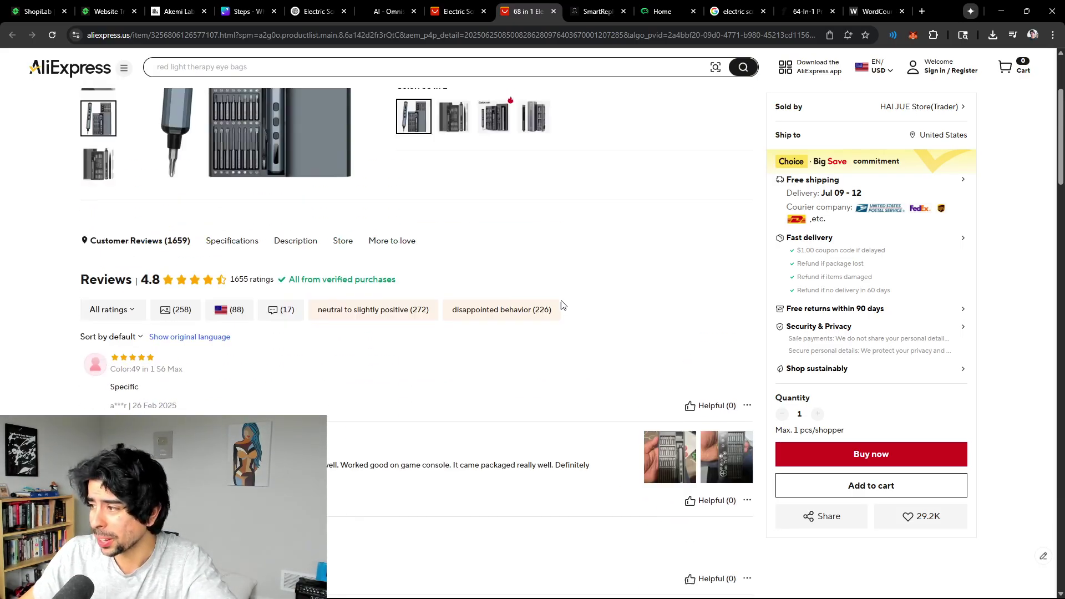
{"action": "scroll", "coordinate": [555, 277], "scroll_direction": "up", "scroll_amount": 4}
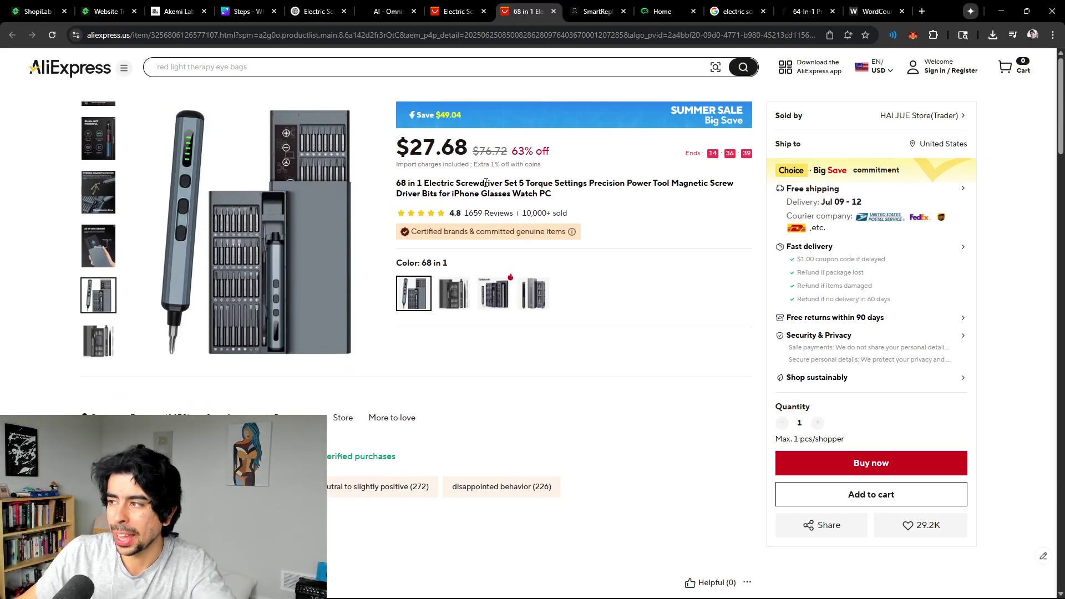
{"action": "scroll", "coordinate": [555, 249], "scroll_direction": "down", "scroll_amount": 5}
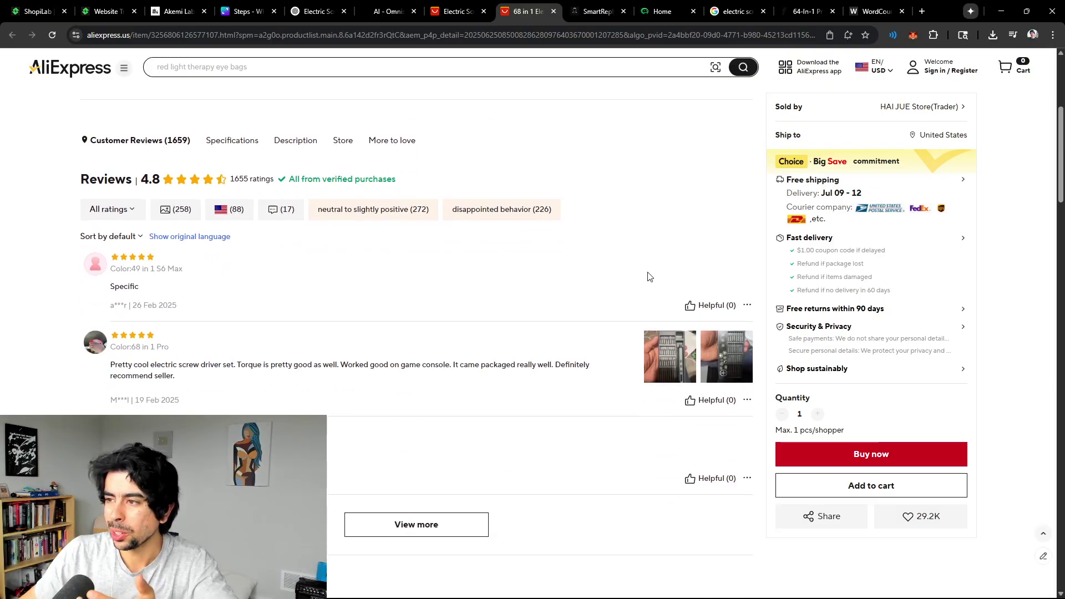
{"action": "scroll", "coordinate": [650, 276], "scroll_direction": "down", "scroll_amount": 15}
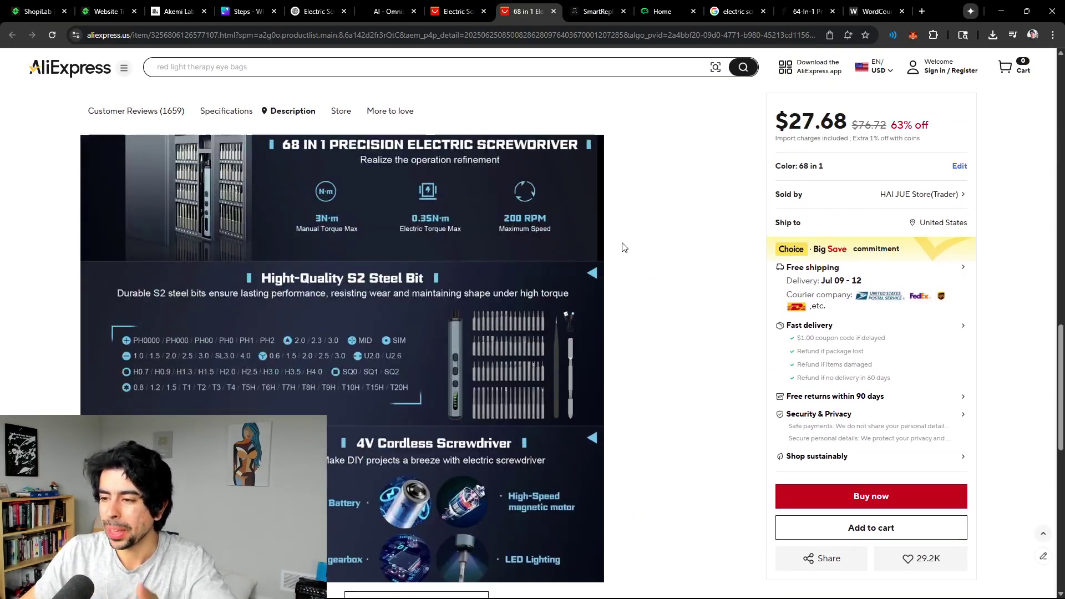
{"action": "scroll", "coordinate": [578, 218], "scroll_direction": "up", "scroll_amount": 15}
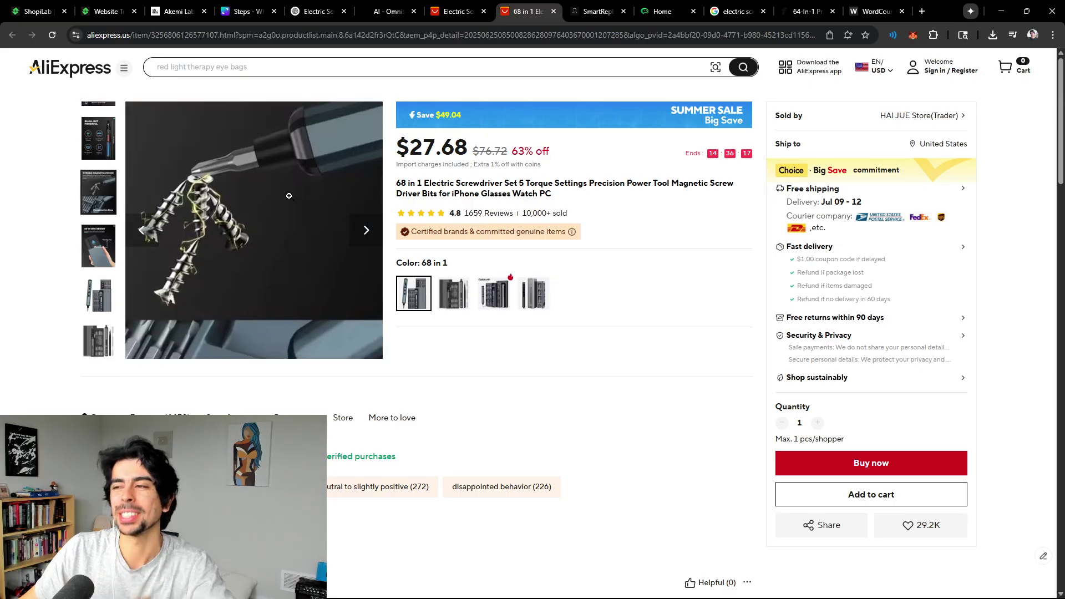
{"action": "scroll", "coordinate": [601, 211], "scroll_direction": "down", "scroll_amount": 3}
{"action": "scroll", "coordinate": [602, 212], "scroll_direction": "down", "scroll_amount": 10}
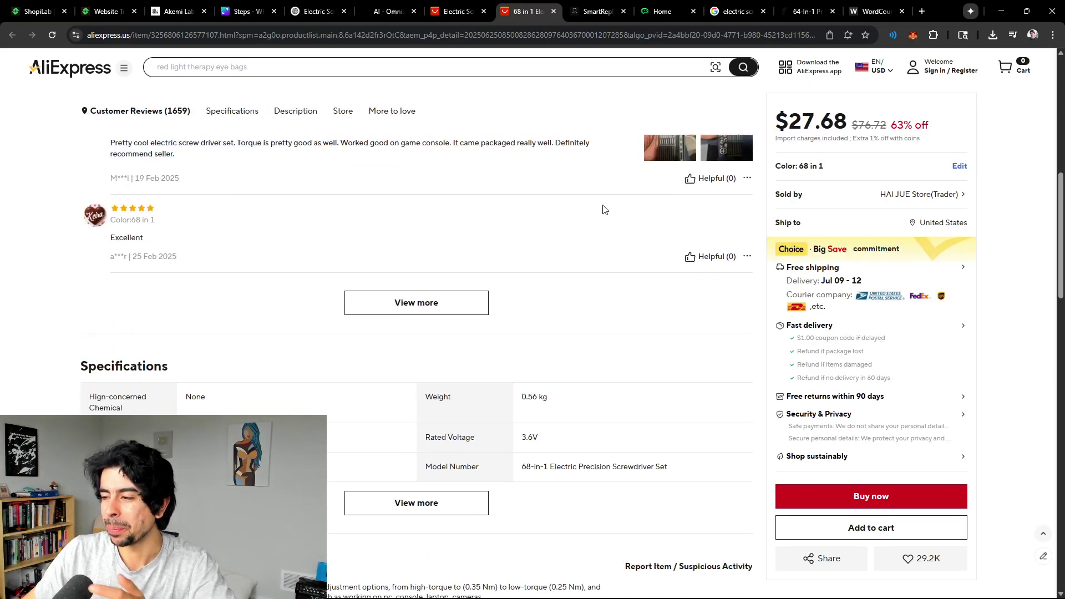
{"action": "scroll", "coordinate": [604, 214], "scroll_direction": "down", "scroll_amount": 1}
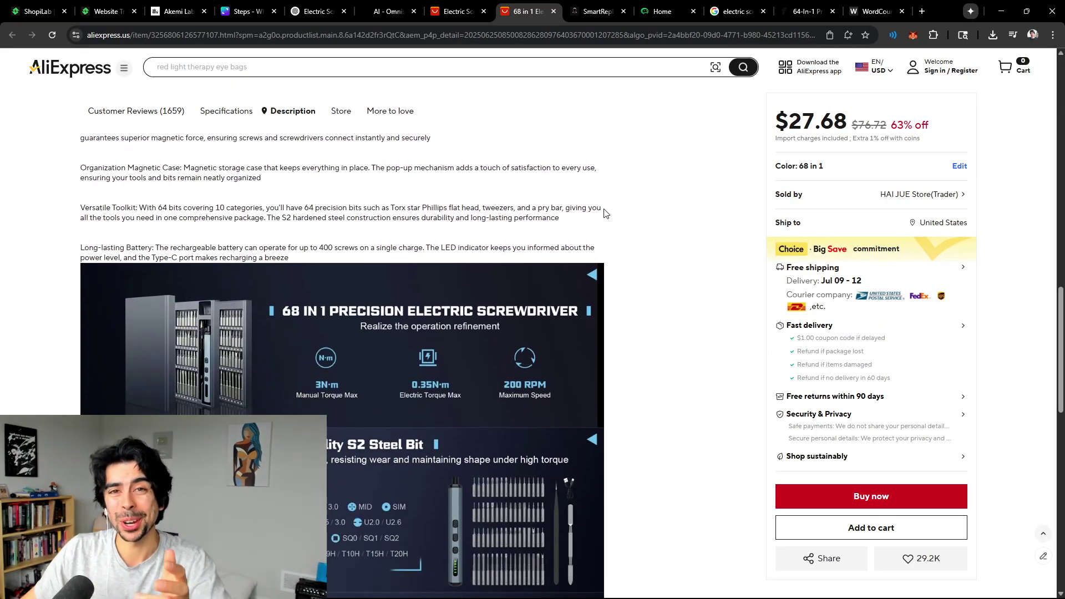
{"action": "scroll", "coordinate": [605, 214], "scroll_direction": "down", "scroll_amount": 1}
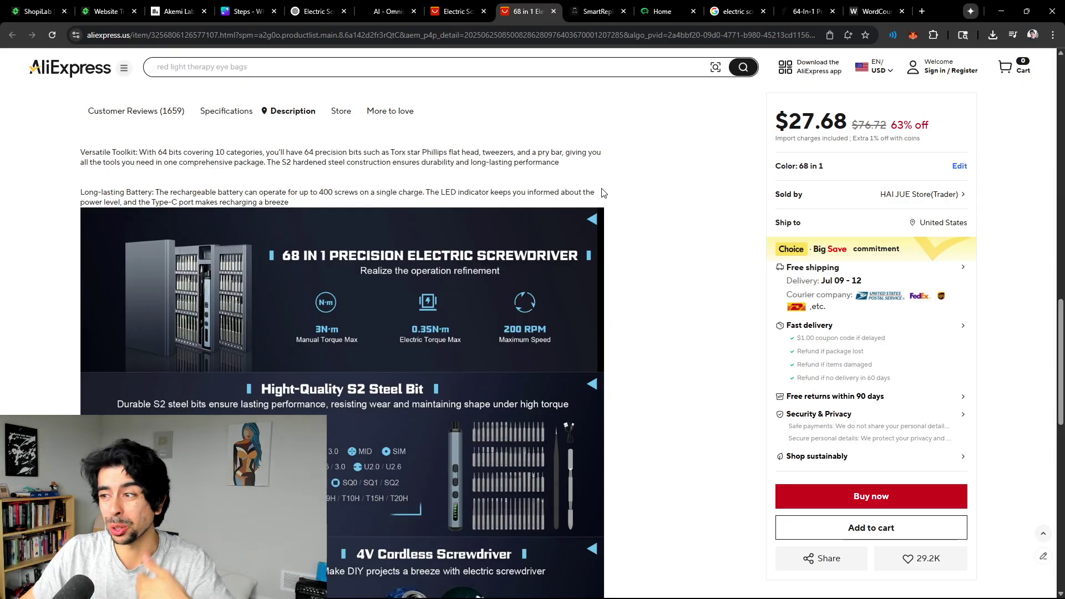
{"action": "scroll", "coordinate": [616, 195], "scroll_direction": "down", "scroll_amount": 4}
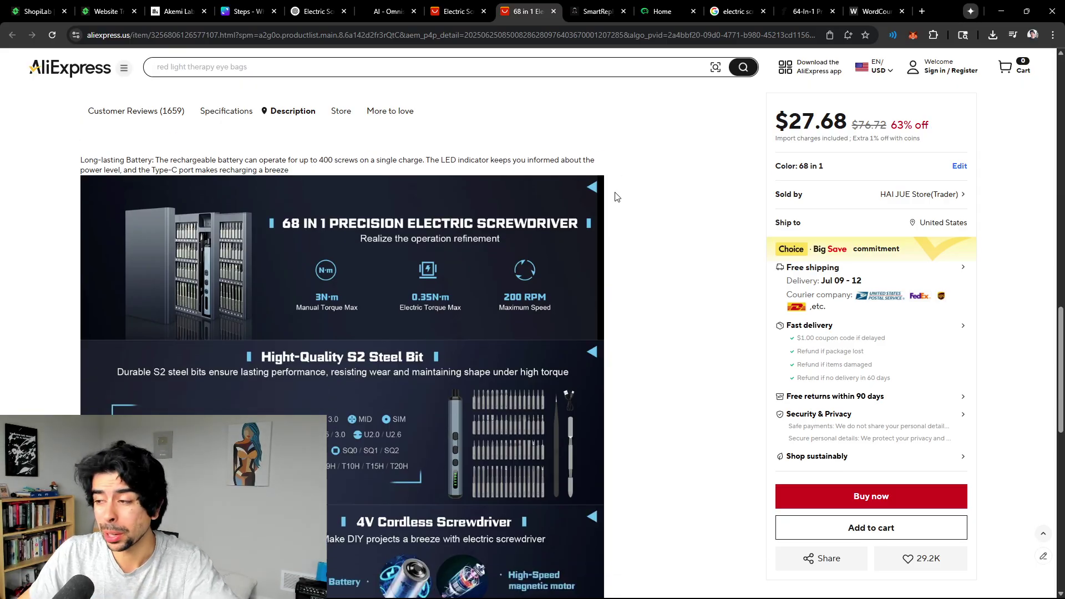
{"action": "scroll", "coordinate": [620, 196], "scroll_direction": "down", "scroll_amount": 2}
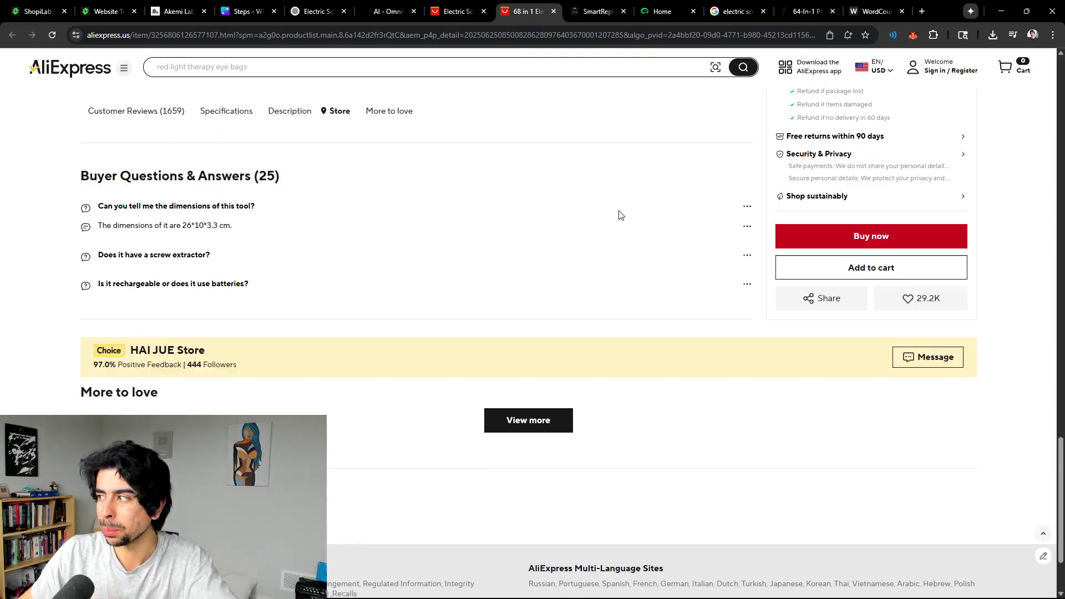
{"action": "scroll", "coordinate": [621, 197], "scroll_direction": "up", "scroll_amount": 10}
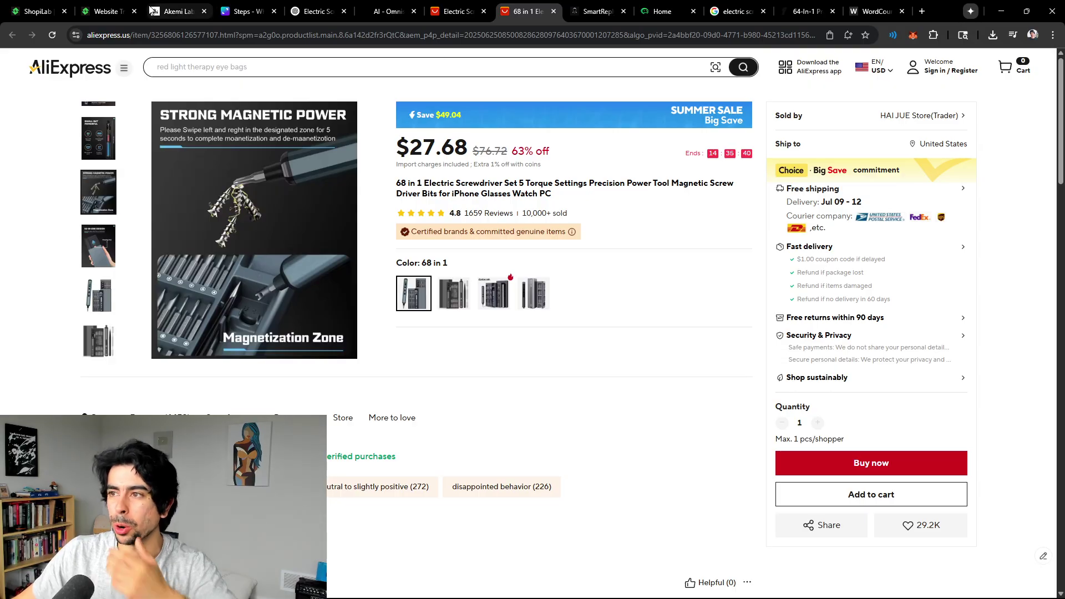
{"action": "left_click", "coordinate": [173, 9]}
Point out the Offer creation and Ad creation steps in the Canva Steps checklist.
{"action": "left_click", "coordinate": [119, 5]}
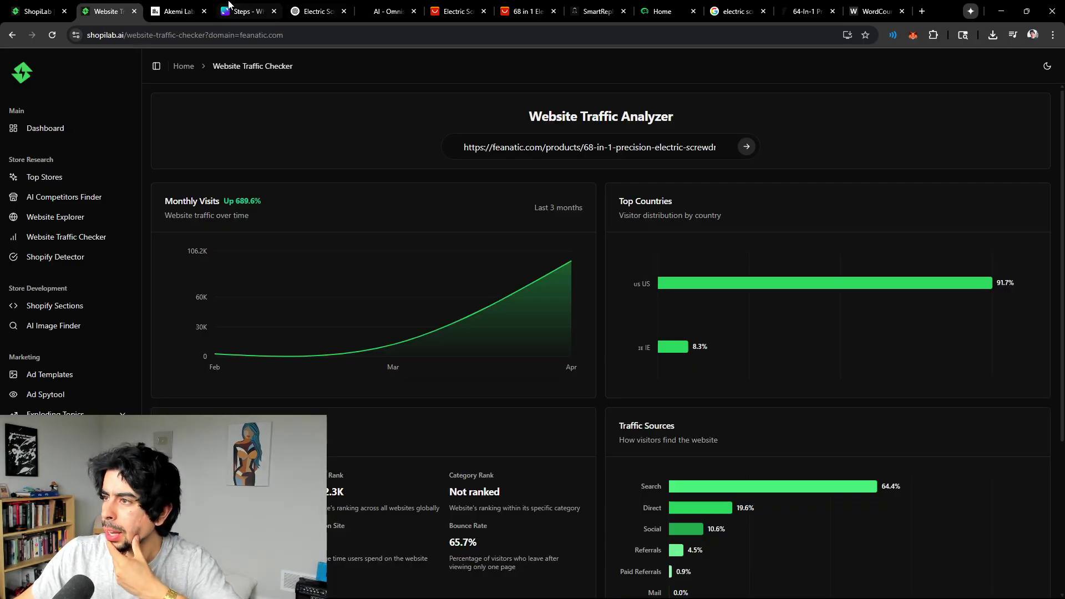
{"action": "left_click", "coordinate": [239, 11]}
{"action": "left_click_drag", "start_coordinate": [589, 301], "coordinate": [580, 328]}
{"action": "left_click", "coordinate": [601, 333]}
{"action": "left_click", "coordinate": [580, 328]}
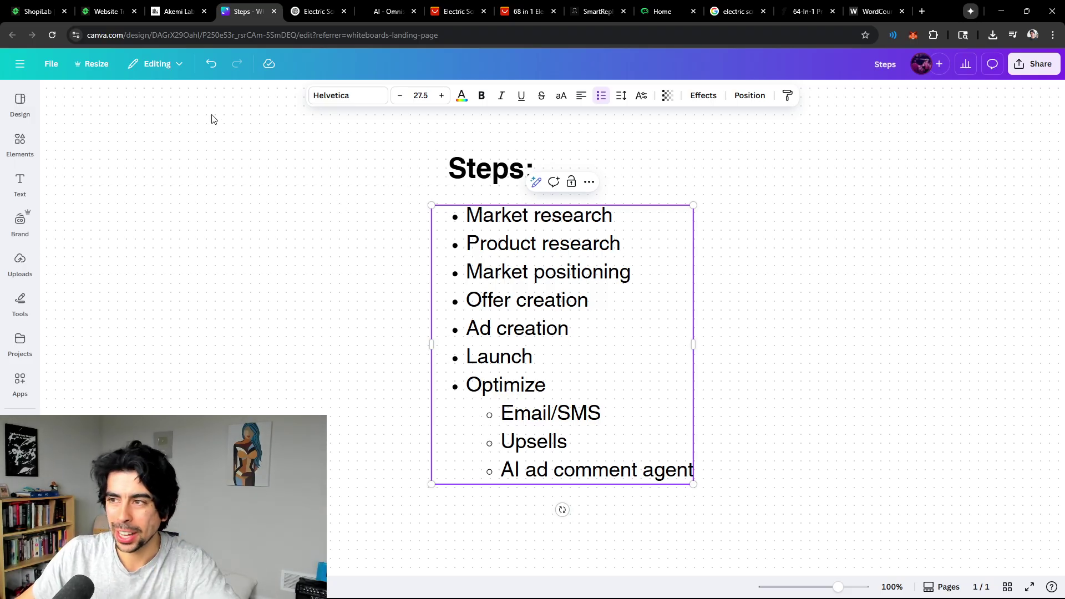
Back in ShopiLab, scroll the sidebar and open the Courses page.
{"action": "left_click", "coordinate": [36, 11]}
{"action": "left_click", "coordinate": [103, 11]}
{"action": "scroll", "coordinate": [123, 258], "scroll_direction": "down", "scroll_amount": 4}
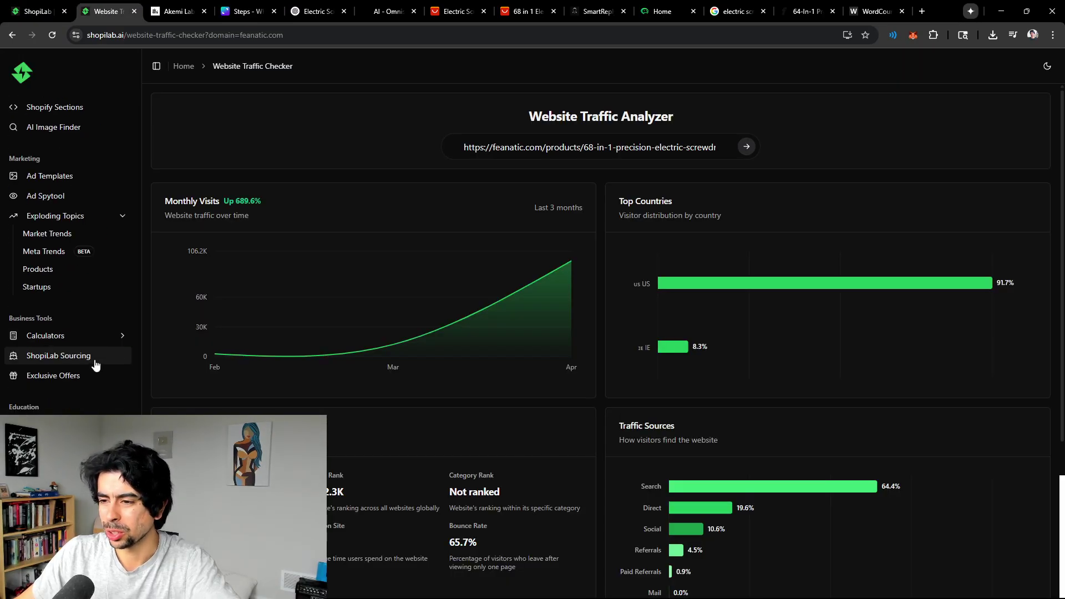
{"action": "left_click", "coordinate": [83, 356]}
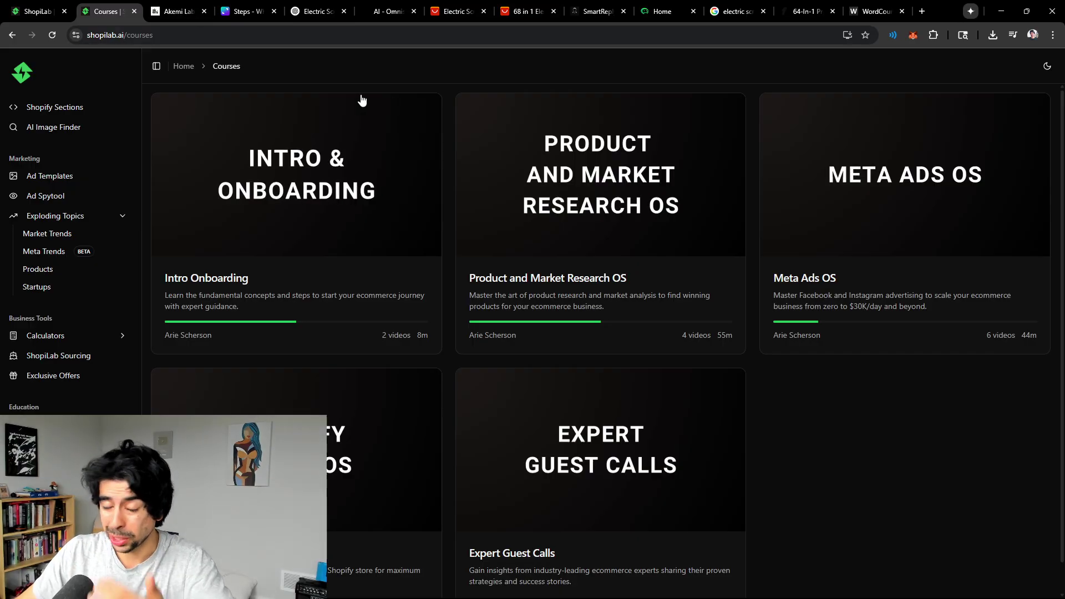
Scroll through the ChatGPT ad angles and the generated static screwdriver ads.
{"action": "left_click", "coordinate": [314, 11]}
{"action": "scroll", "coordinate": [655, 286], "scroll_direction": "down", "scroll_amount": 1}
{"action": "scroll", "coordinate": [655, 274], "scroll_direction": "down", "scroll_amount": 10}
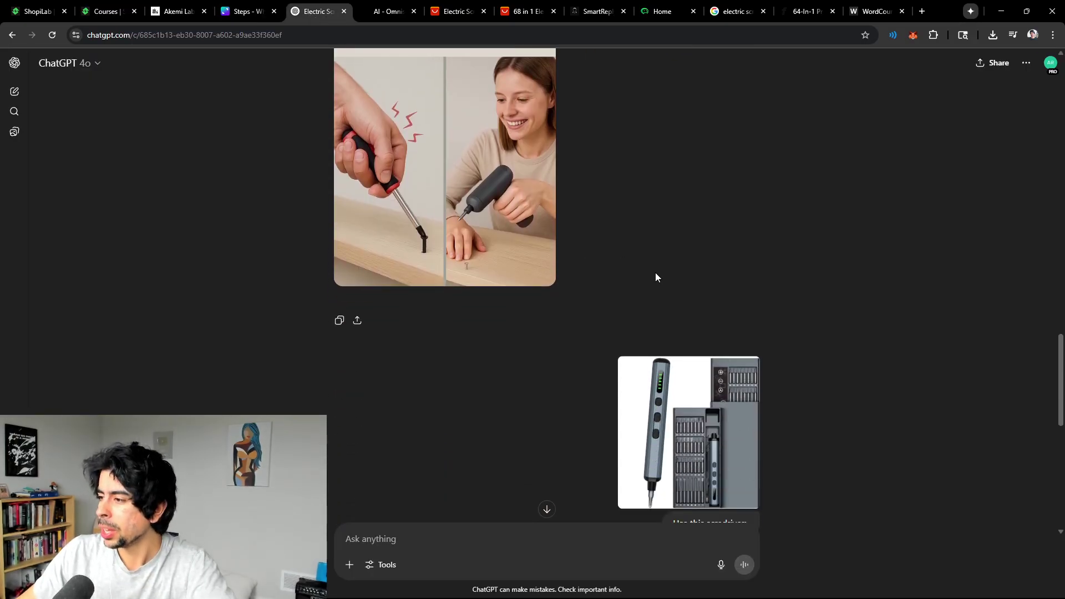
{"action": "scroll", "coordinate": [655, 256], "scroll_direction": "up", "scroll_amount": 5}
{"action": "scroll", "coordinate": [666, 266], "scroll_direction": "up", "scroll_amount": 20}
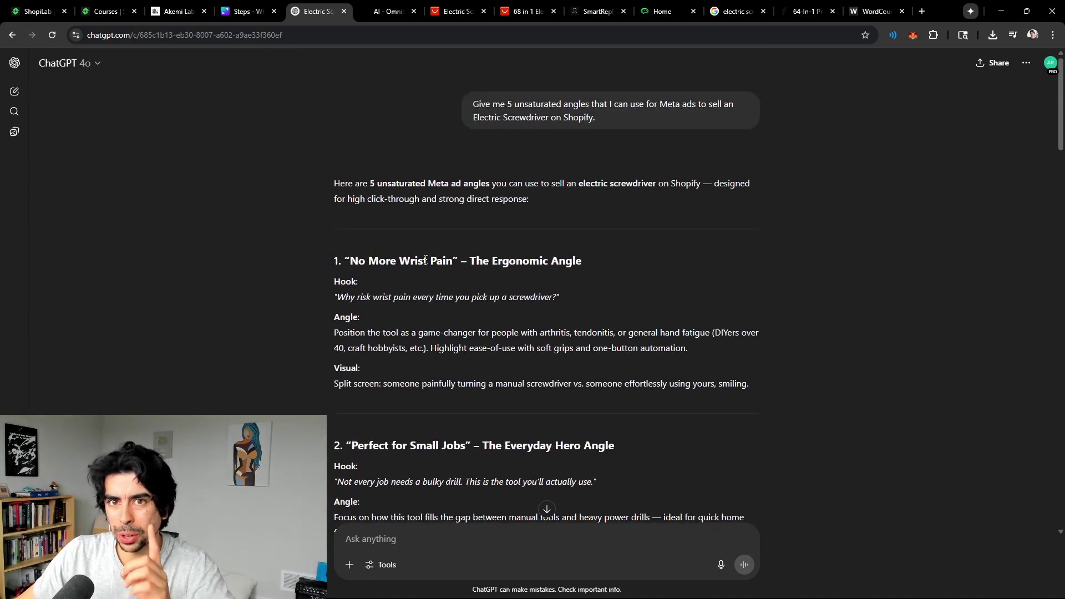
{"action": "scroll", "coordinate": [426, 260], "scroll_direction": "down", "scroll_amount": 12}
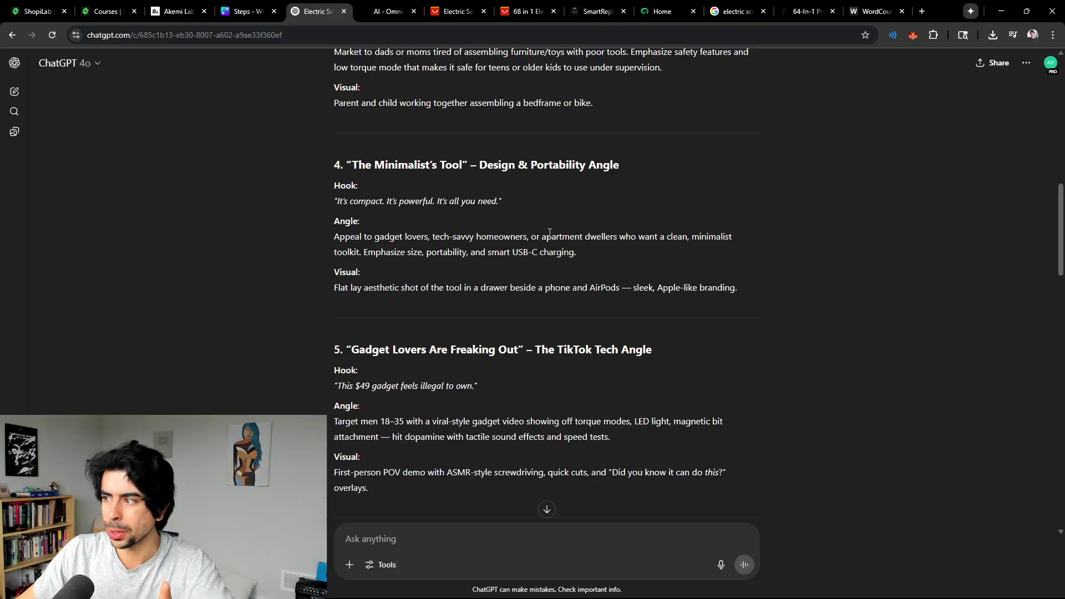
{"action": "scroll", "coordinate": [549, 233], "scroll_direction": "down", "scroll_amount": 11}
{"action": "scroll", "coordinate": [583, 224], "scroll_direction": "up", "scroll_amount": 4}
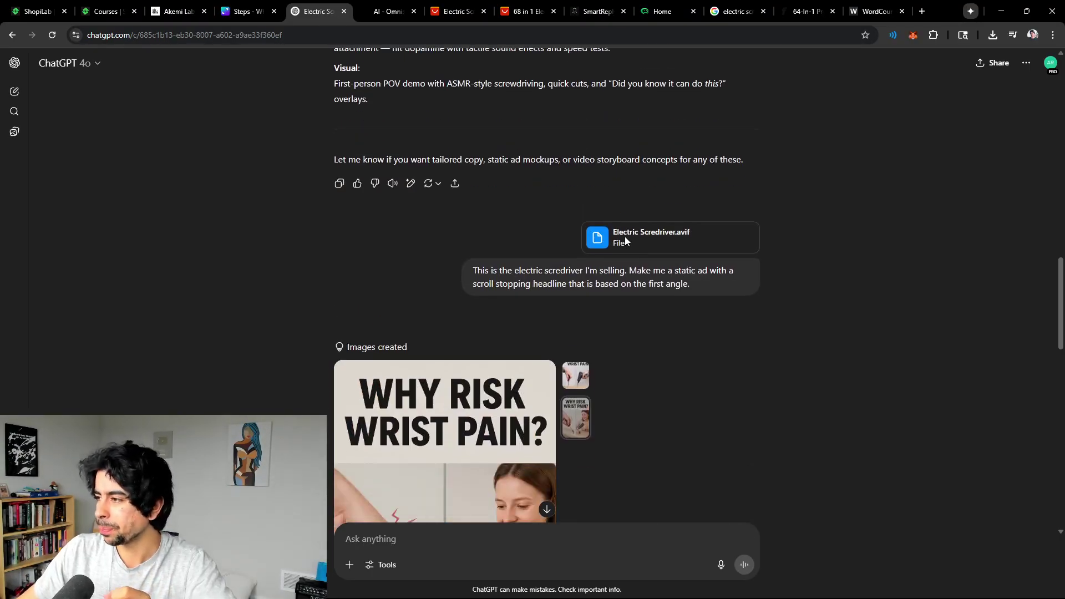
{"action": "scroll", "coordinate": [626, 241], "scroll_direction": "down", "scroll_amount": 14}
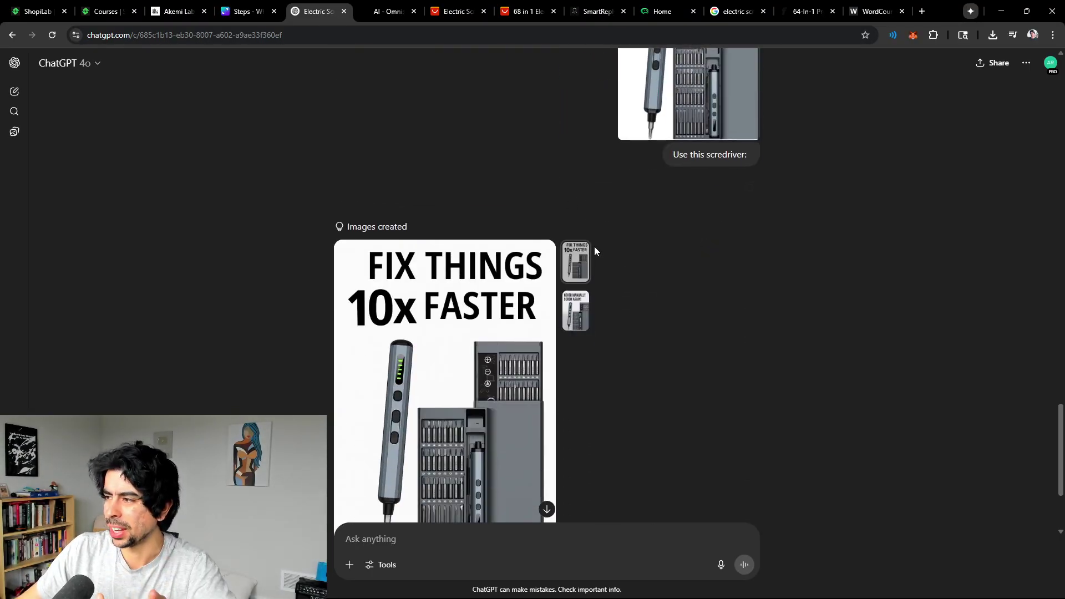
{"action": "scroll", "coordinate": [594, 247], "scroll_direction": "up", "scroll_amount": 14}
{"action": "scroll", "coordinate": [668, 246], "scroll_direction": "down", "scroll_amount": 4}
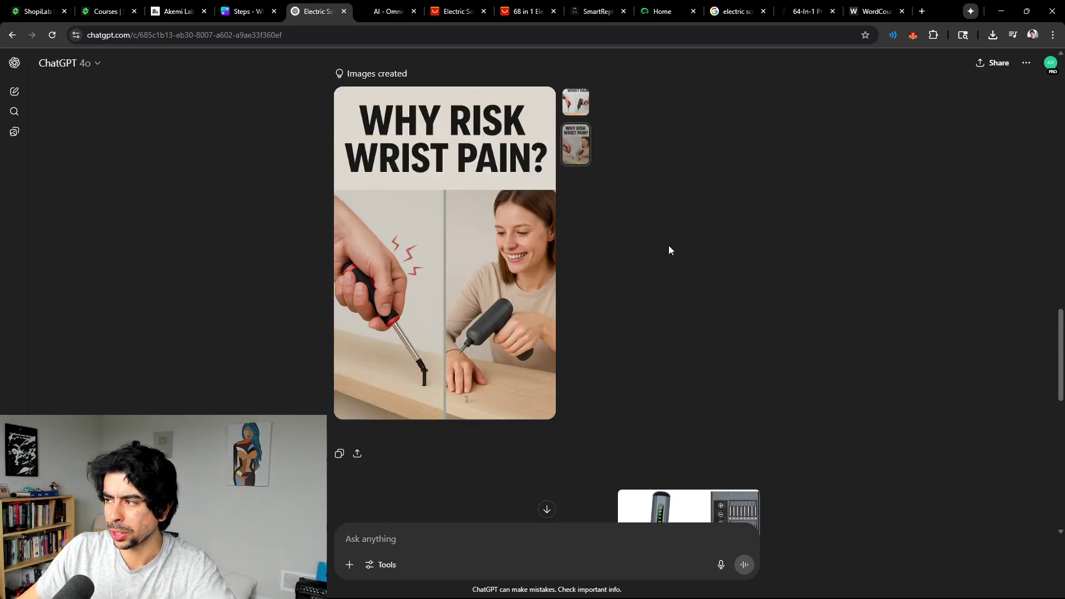
{"action": "scroll", "coordinate": [668, 245], "scroll_direction": "down", "scroll_amount": 10}
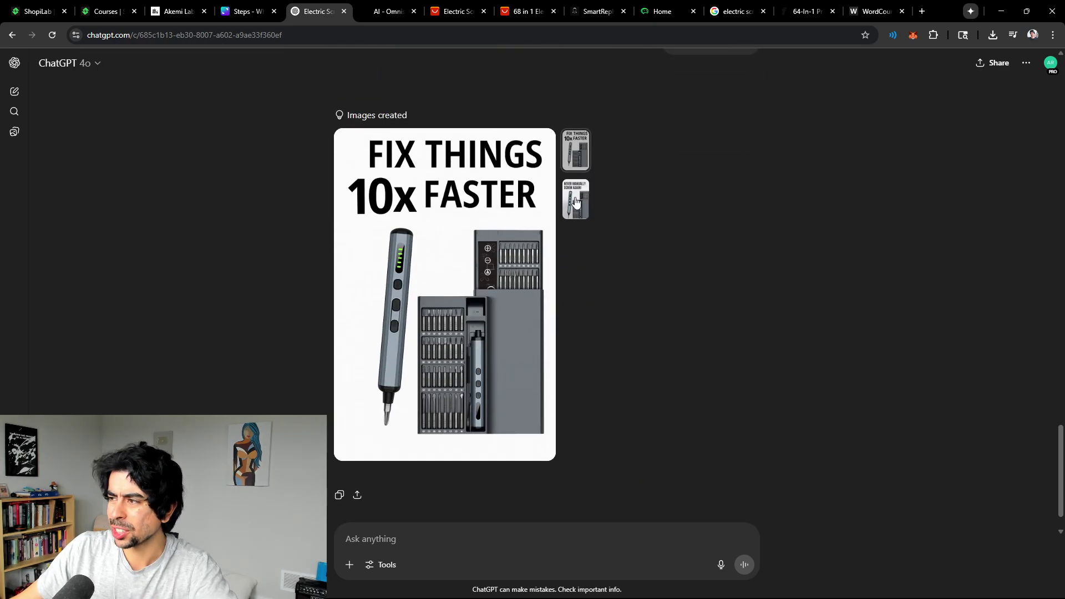
Compare the 'NEVER MANUALLY SCREW AGAIN!' and 'FIX THINGS 10x FASTER' ads, then show the AliExpress screwdriver results.
{"action": "left_click", "coordinate": [576, 201]}
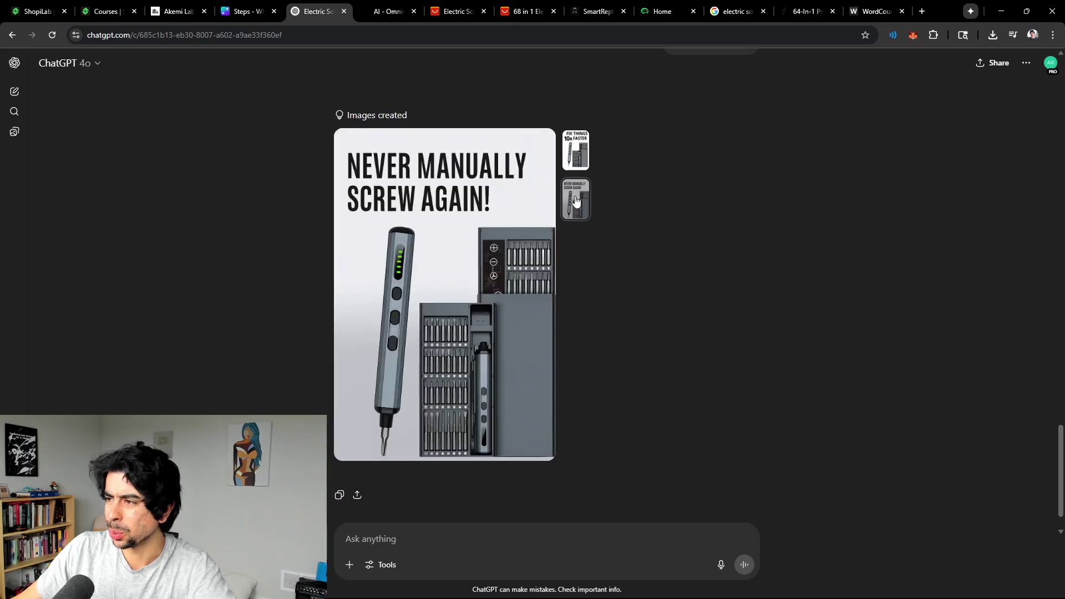
{"action": "left_click", "coordinate": [577, 165]}
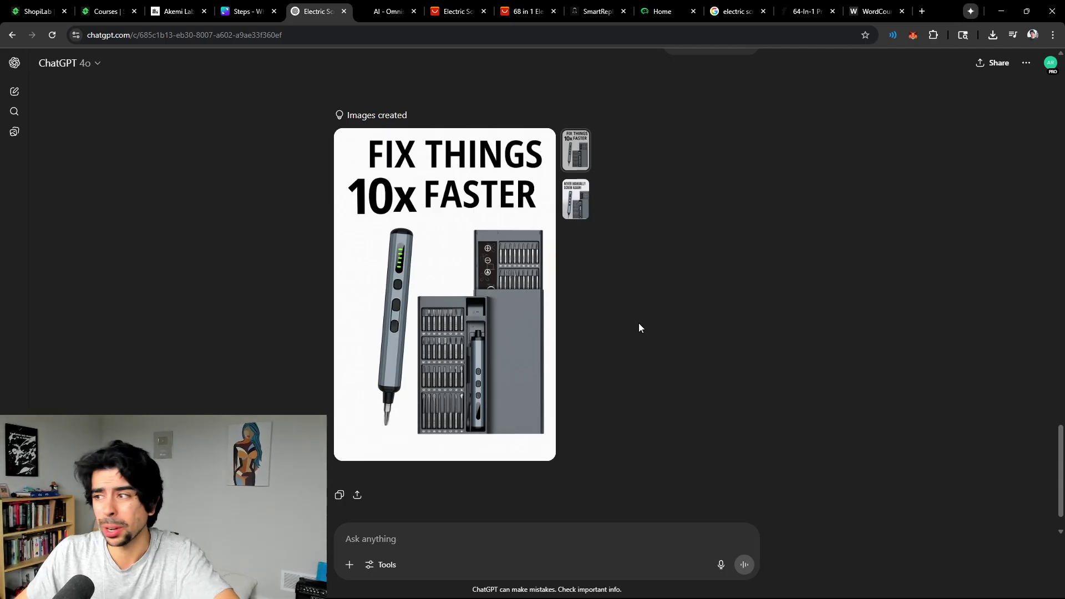
{"action": "left_click", "coordinate": [443, 17]}
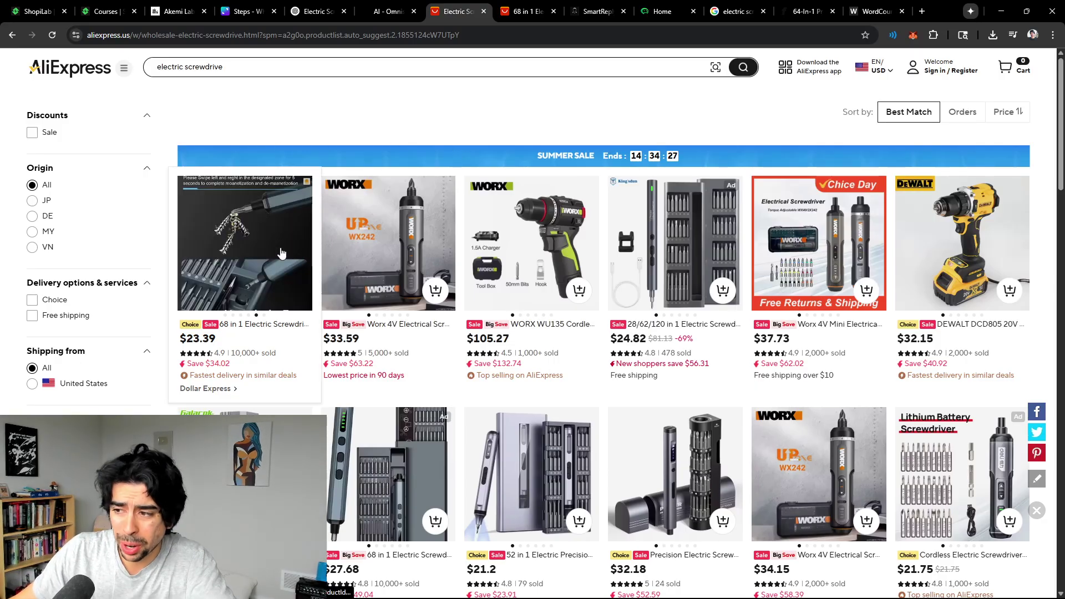
Reopen the 68 in 1 Electric Screwdriver Set listing at $27.68 and scroll back to its top.
{"action": "left_click", "coordinate": [512, 12]}
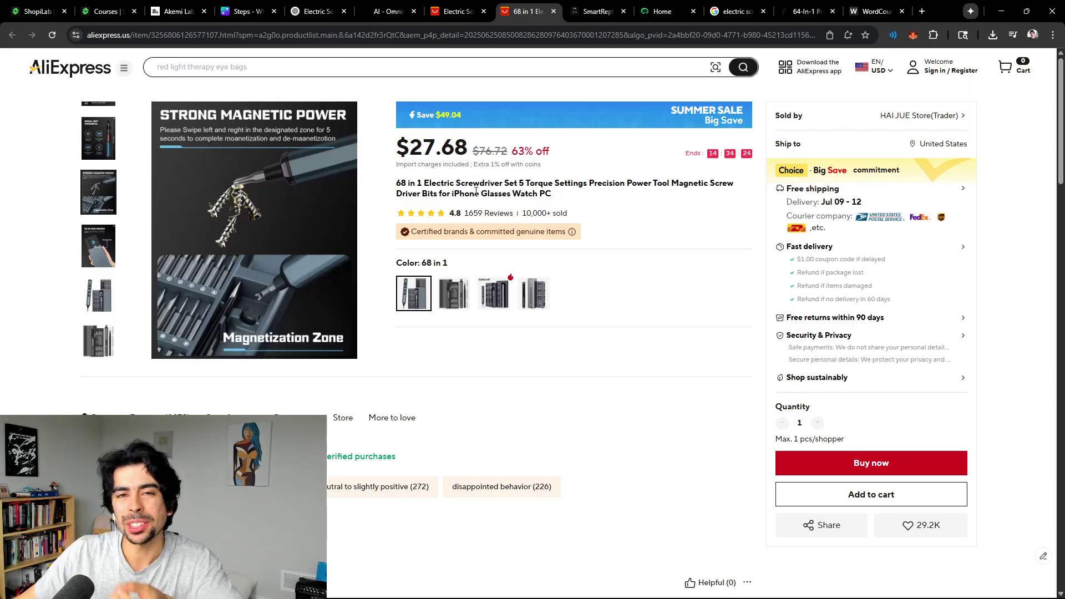
{"action": "scroll", "coordinate": [98, 222], "scroll_direction": "up", "scroll_amount": 3}
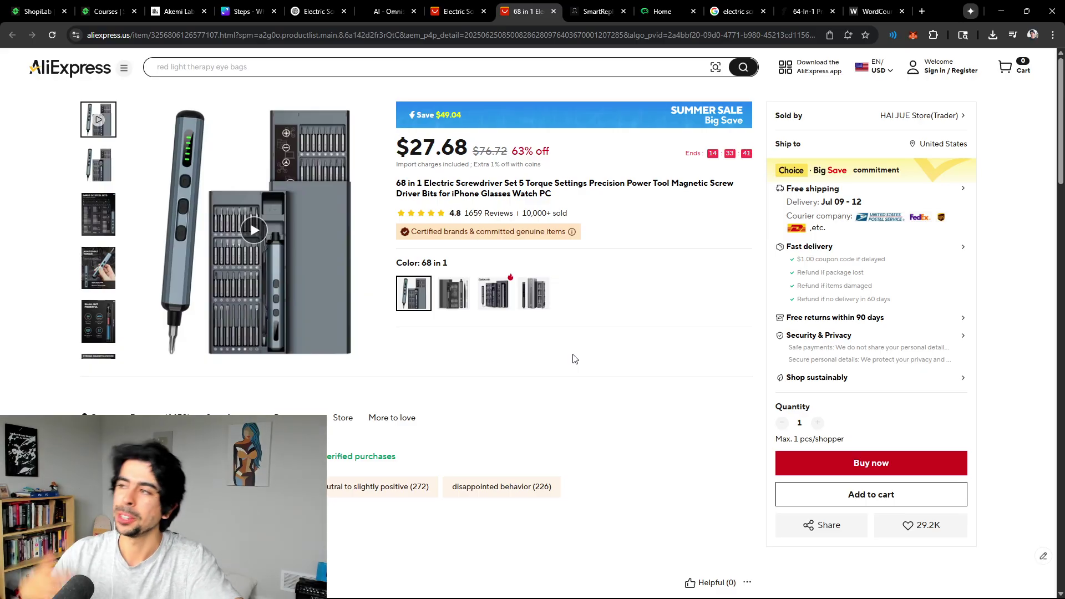
Switch through the ChatGPT and Omnisend AI tabs back to the Canva Steps checklist.
{"action": "left_click", "coordinate": [319, 11]}
{"action": "left_click", "coordinate": [384, 5]}
{"action": "left_click", "coordinate": [245, 11]}
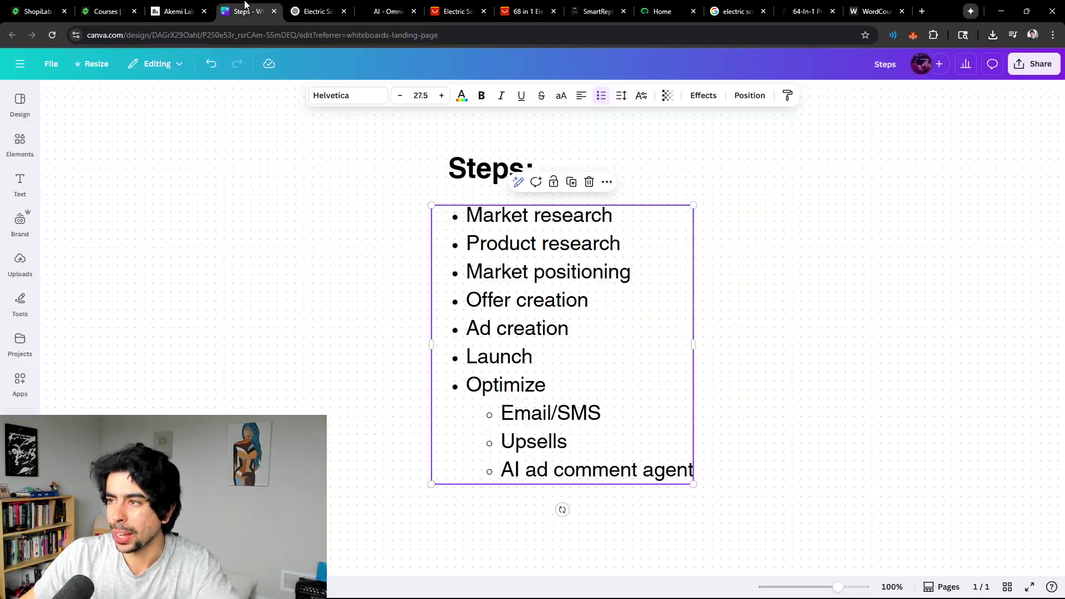
Highlight the Launch step text in the checklist while discussing it.
{"action": "left_click", "coordinate": [535, 385]}
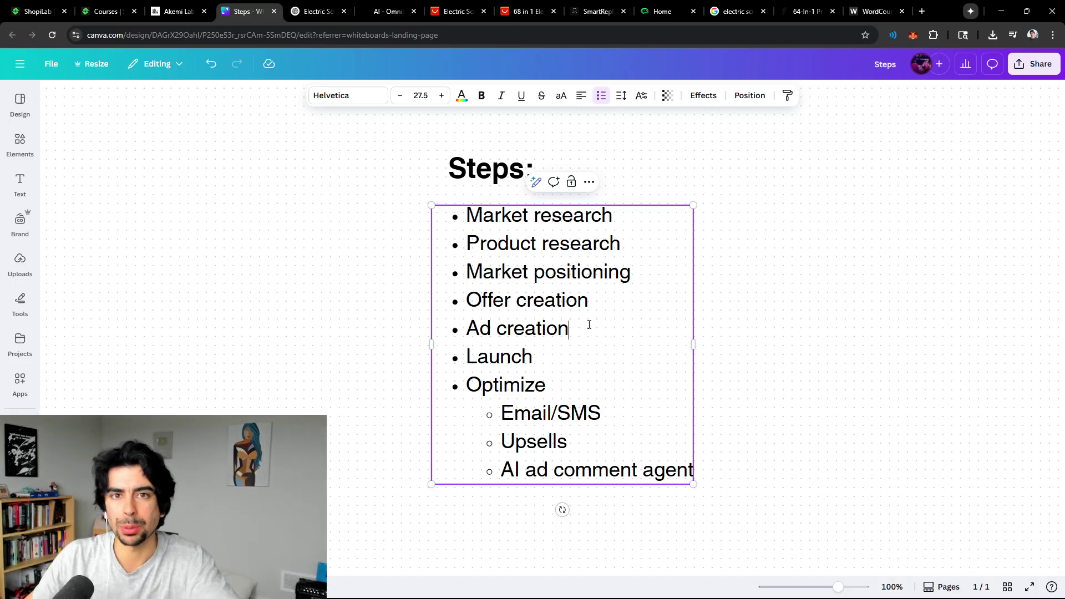
{"action": "left_click_drag", "start_coordinate": [533, 358], "coordinate": [477, 358]}
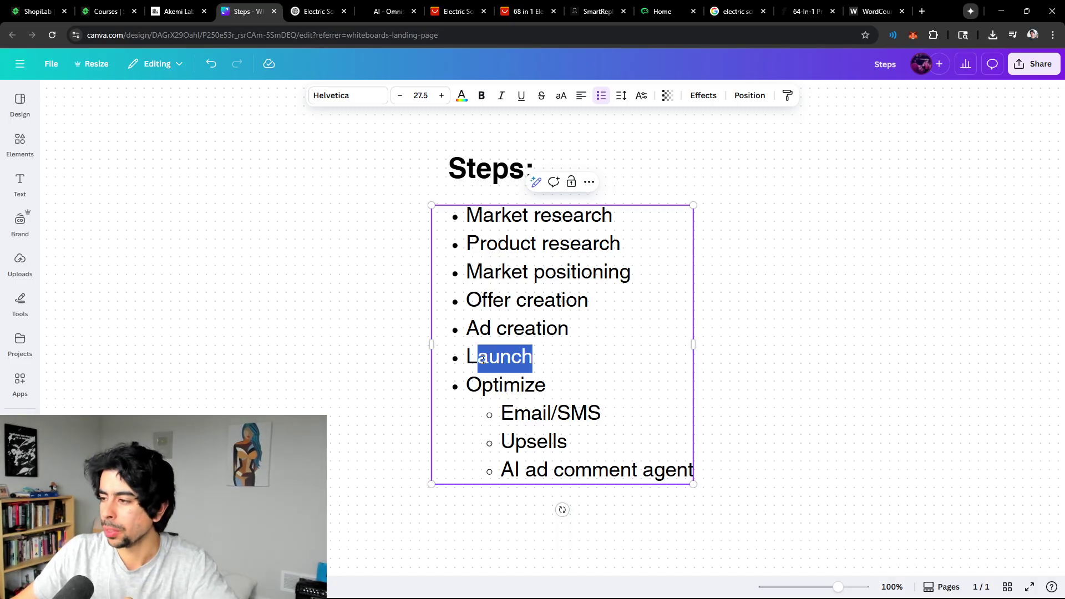
{"action": "left_click", "coordinate": [492, 364]}
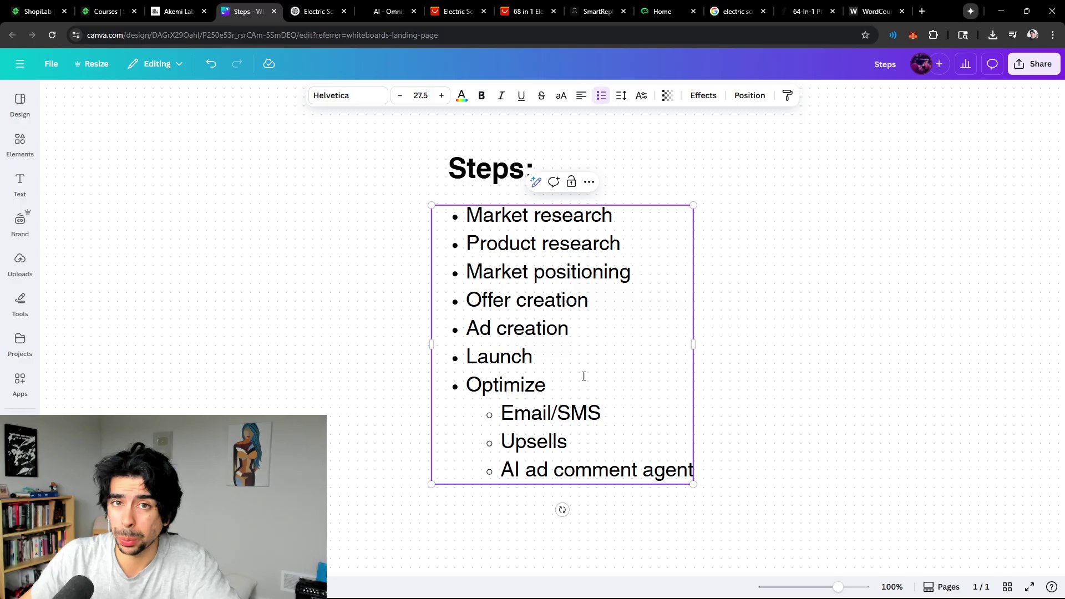
{"action": "key", "text": "shift+End"}
{"action": "key", "text": "Left"}
{"action": "key", "text": "Right"}
{"action": "key", "text": "Right"}
{"action": "key", "text": "Right"}
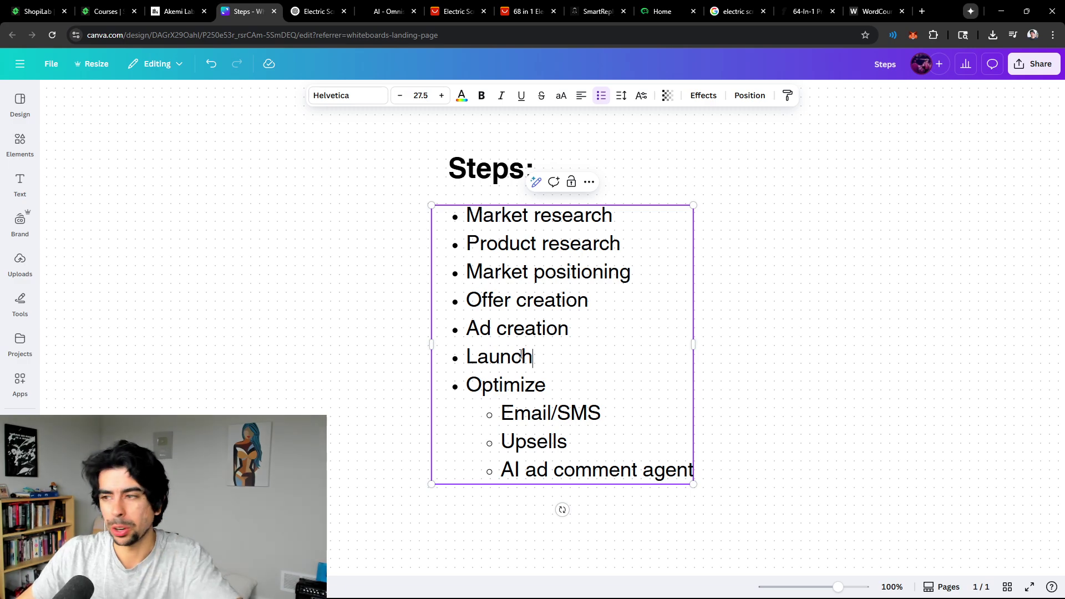
{"action": "scroll", "coordinate": [718, 231], "scroll_direction": "down", "scroll_amount": 2}
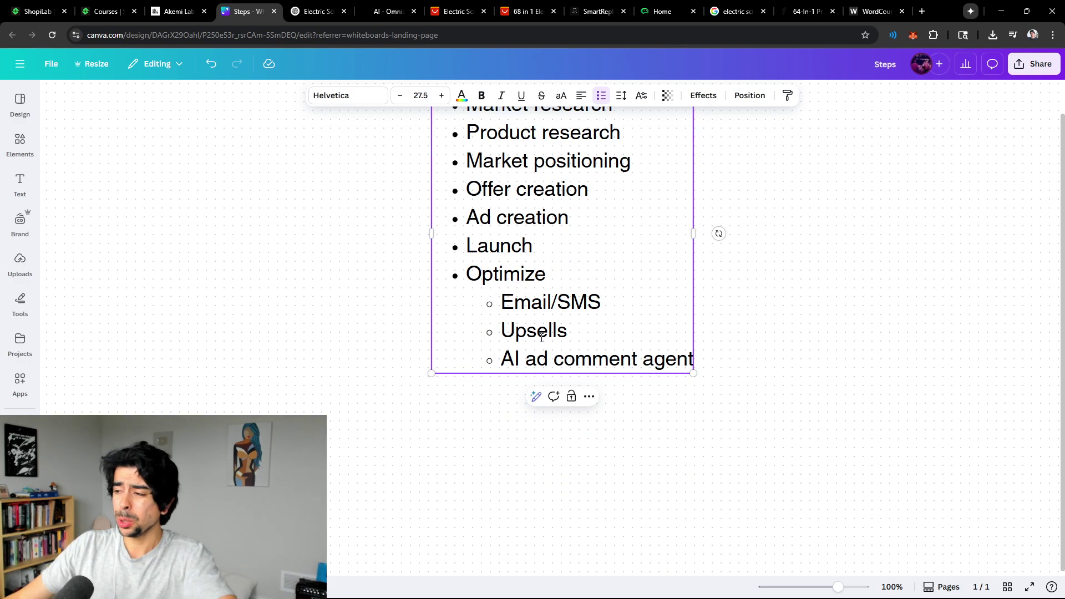
{"action": "scroll", "coordinate": [718, 230], "scroll_direction": "up", "scroll_amount": 2}
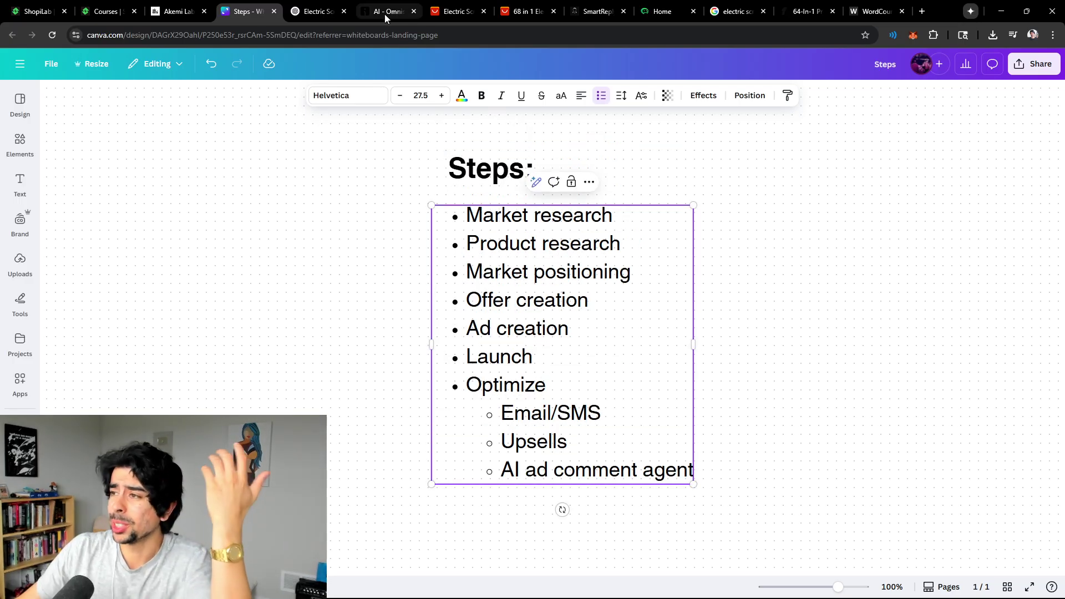
{"action": "left_click", "coordinate": [386, 12]}
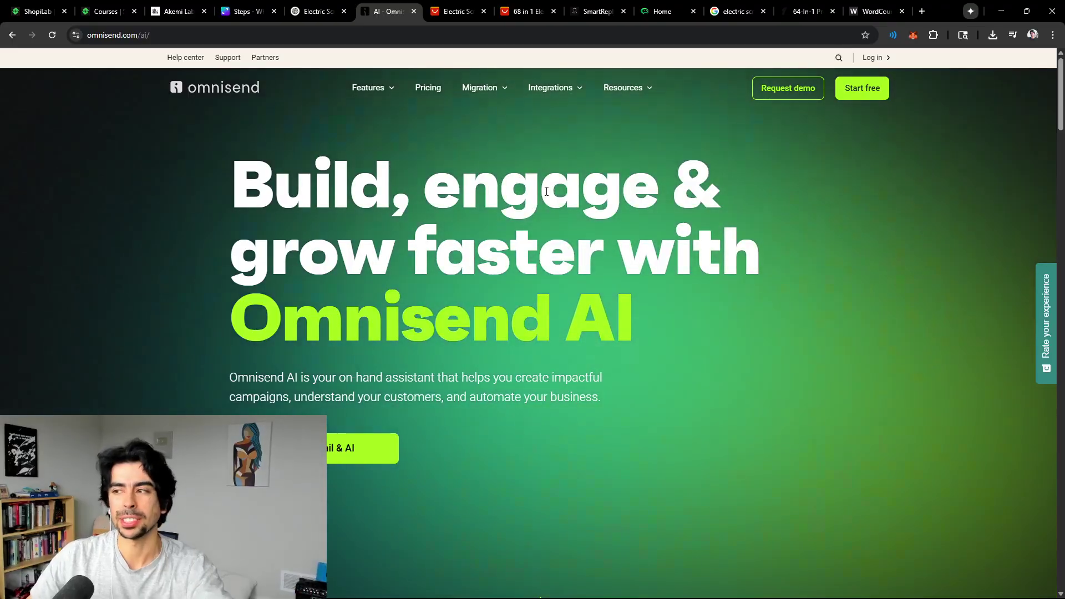
{"action": "left_click_drag", "start_coordinate": [265, 145], "coordinate": [645, 320]}
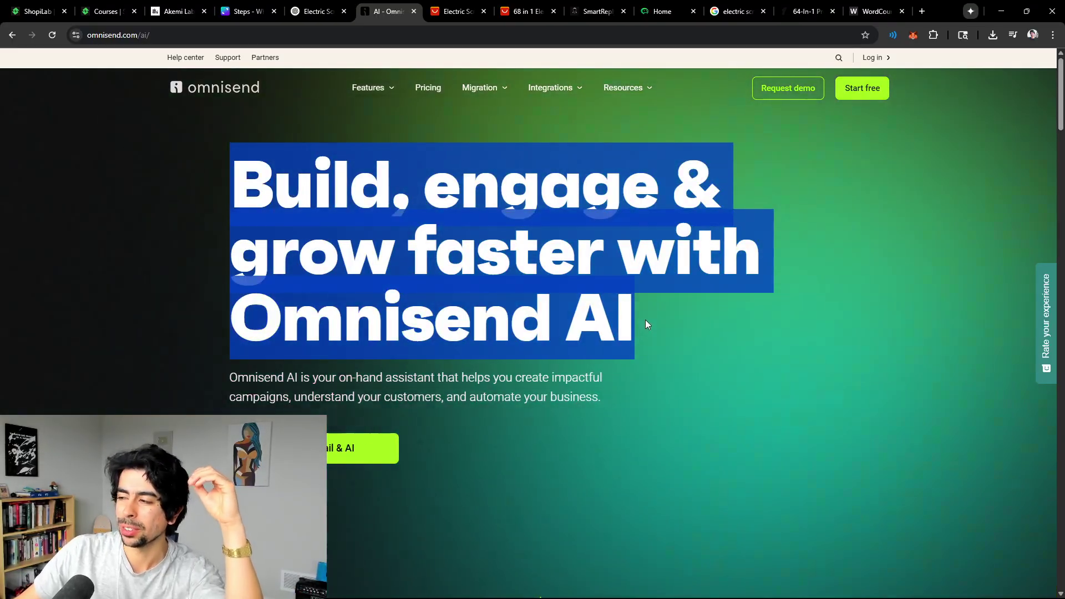
{"action": "left_click", "coordinate": [646, 319]}
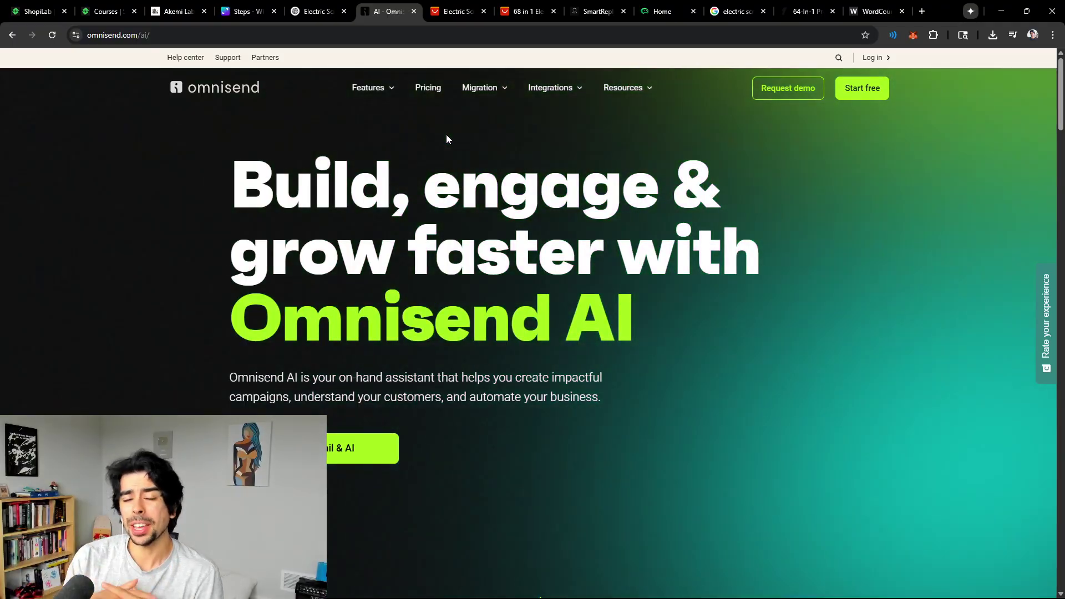
{"action": "left_click", "coordinate": [266, 10]}
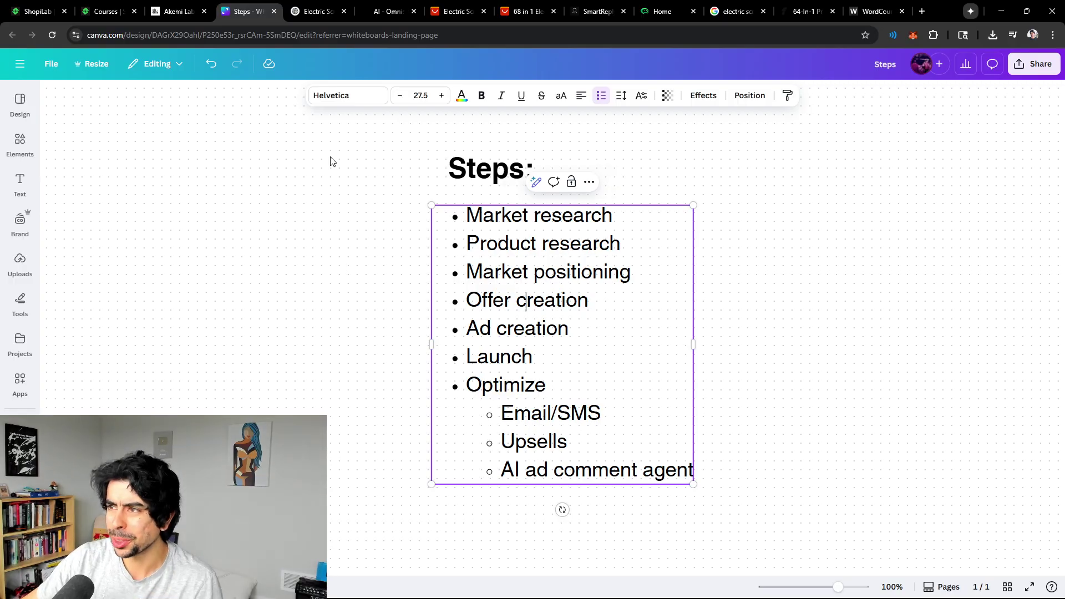
After a look at the Akemi Lab homepage, highlight the Optimize and Email/SMS lines in Canva.
{"action": "left_click", "coordinate": [178, 11]}
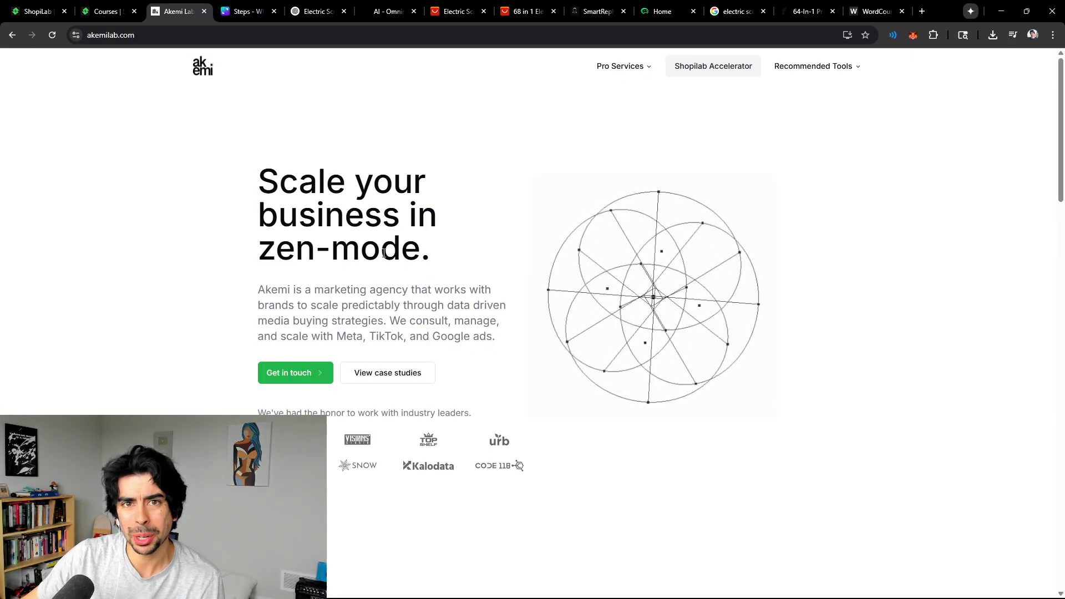
{"action": "scroll", "coordinate": [512, 252], "scroll_direction": "down", "scroll_amount": 1}
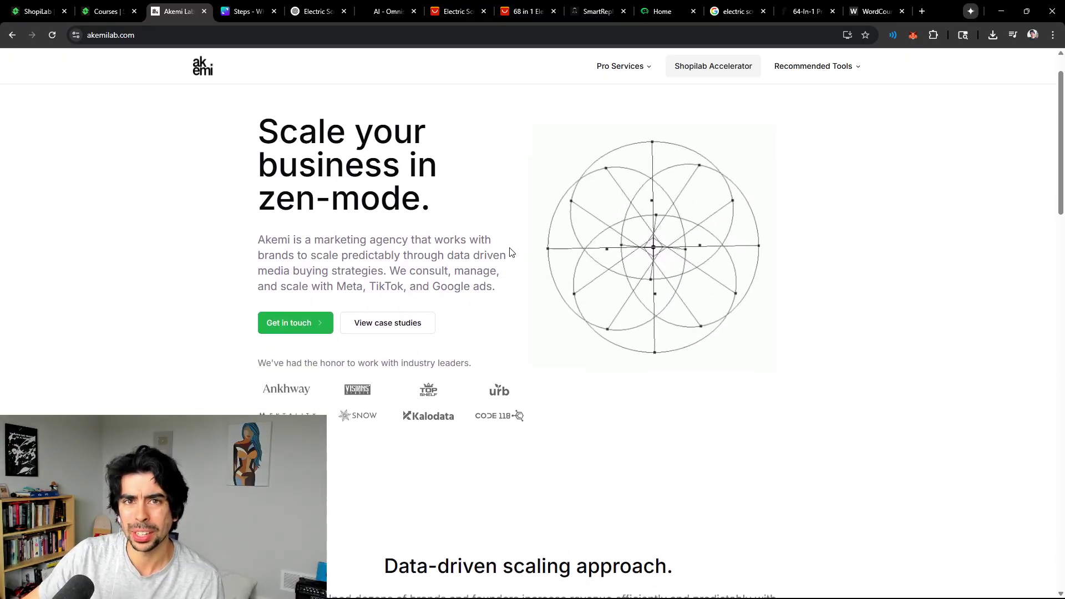
{"action": "left_click", "coordinate": [248, 11]}
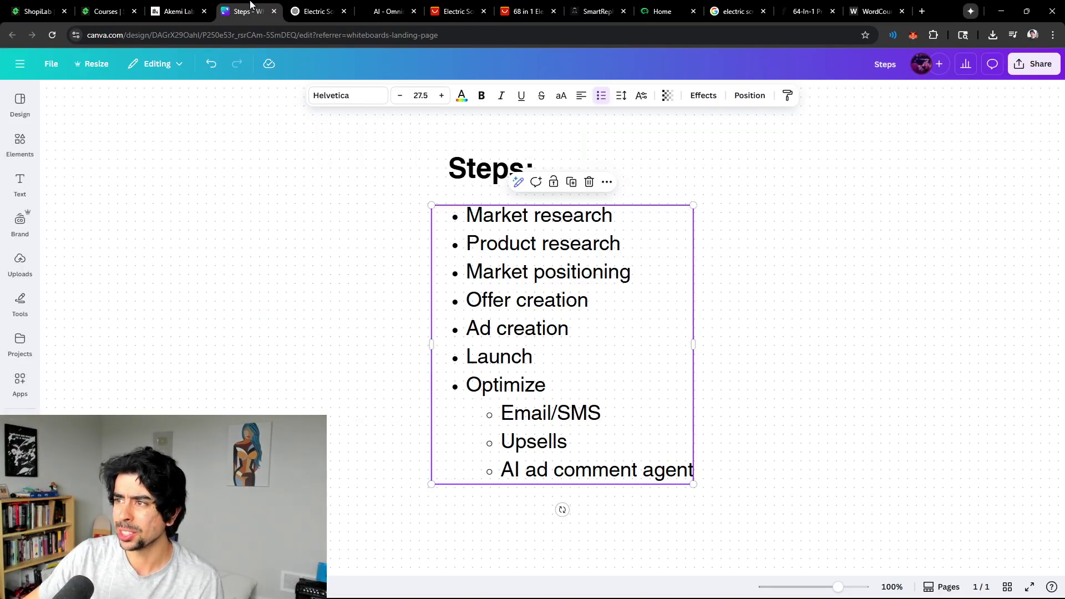
{"action": "left_click", "coordinate": [570, 372]}
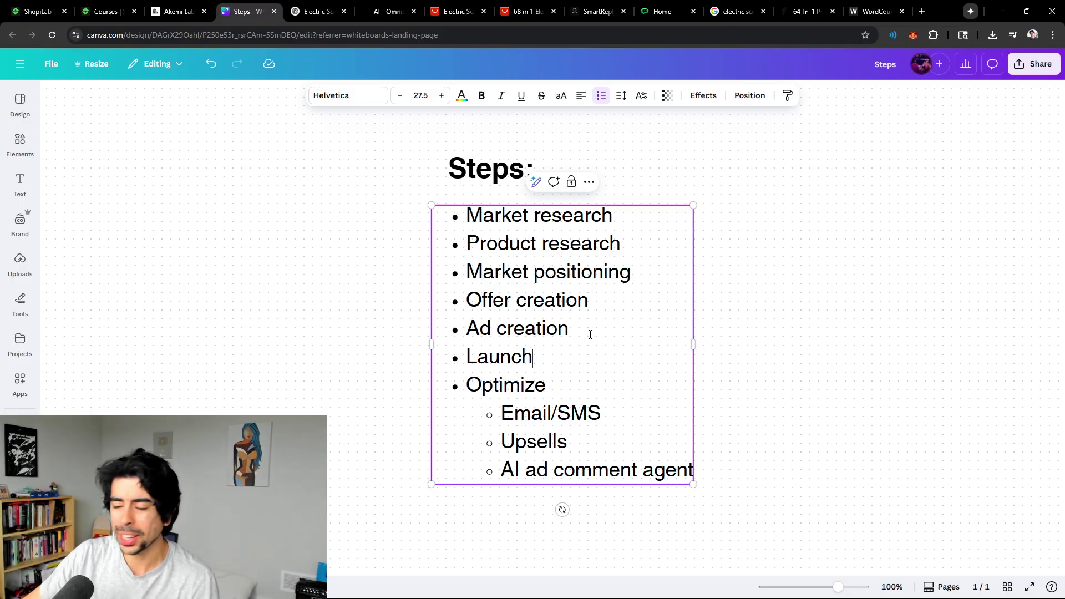
{"action": "left_click_drag", "start_coordinate": [466, 385], "coordinate": [588, 414]}
{"action": "left_click", "coordinate": [588, 413]}
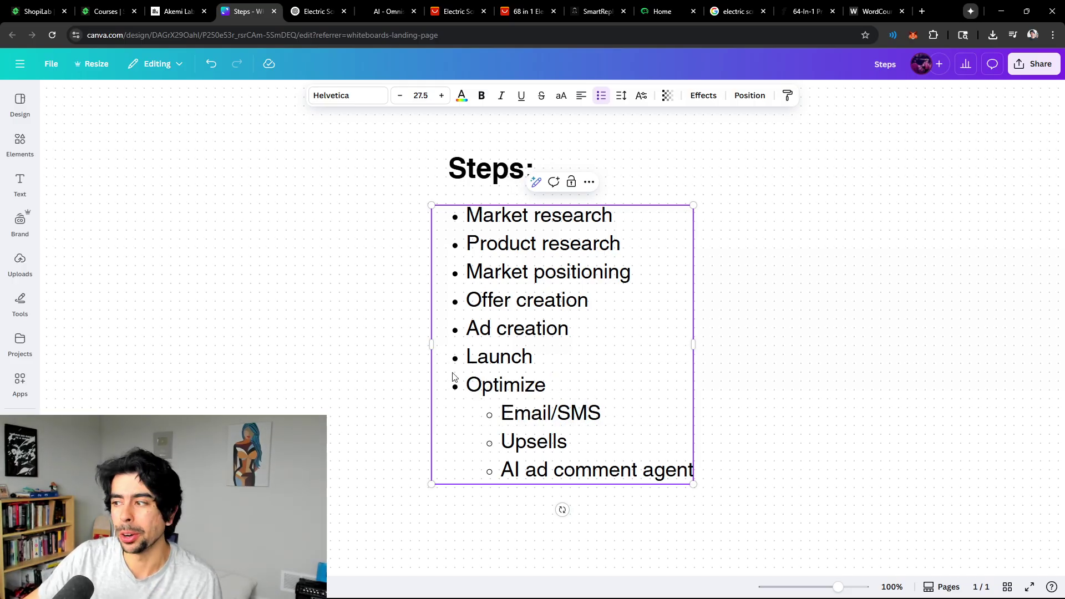
{"action": "left_click_drag", "start_coordinate": [501, 413], "coordinate": [620, 416]}
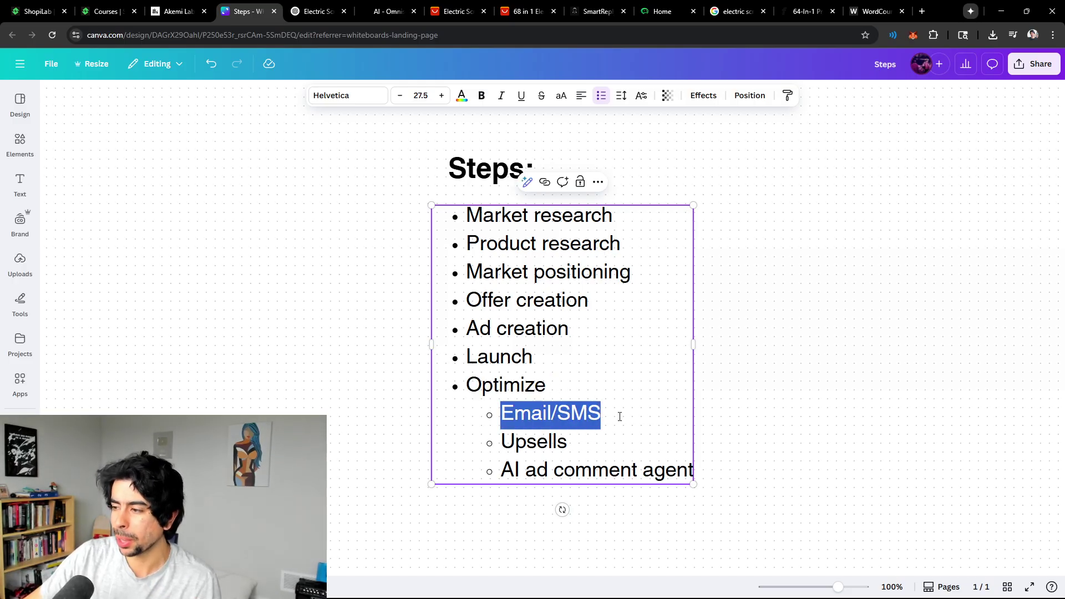
Highlight the Omnisend AI assistant description on the Omnisend AI page.
{"action": "left_click", "coordinate": [370, 11]}
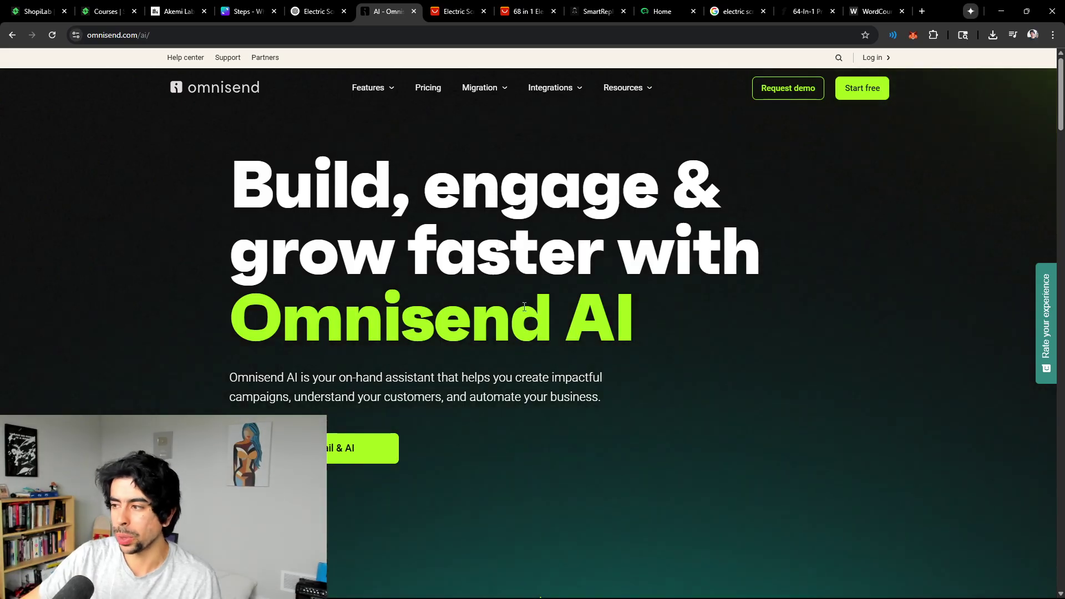
{"action": "left_click_drag", "start_coordinate": [304, 379], "coordinate": [435, 380]}
{"action": "left_click", "coordinate": [490, 371]}
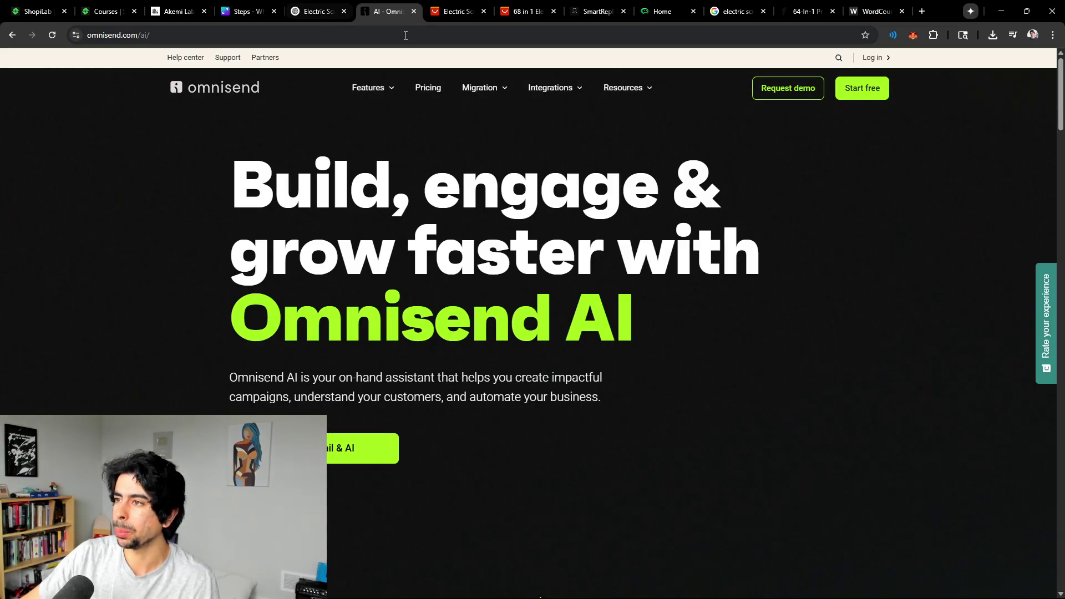
Back in Canva, highlight the 'AI ad comment agent' Optimize sub-item.
{"action": "mouse_move", "coordinate": [178, 14]}
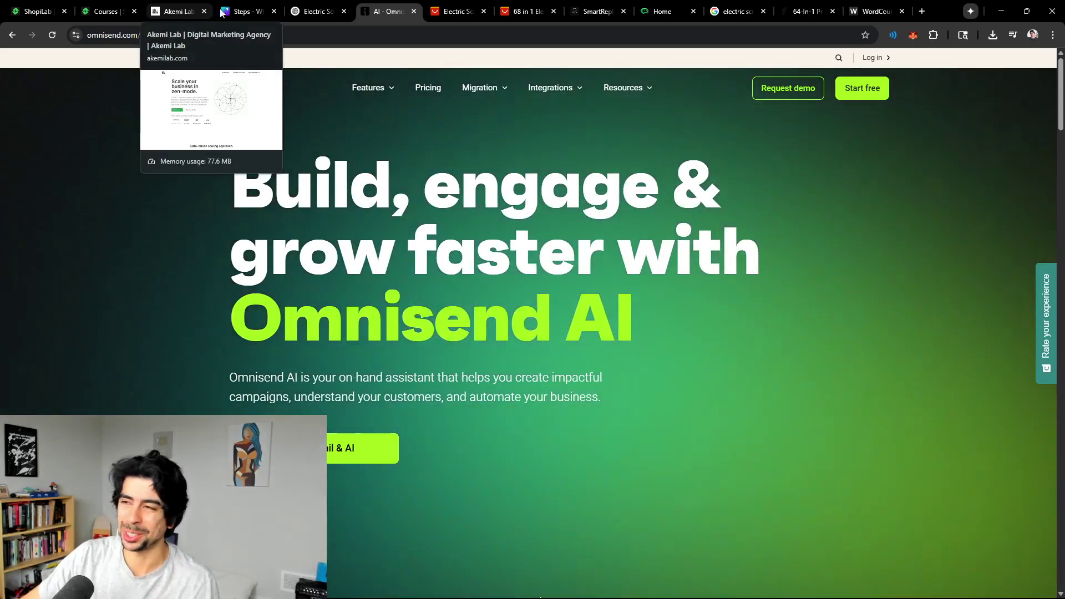
{"action": "left_click", "coordinate": [244, 11]}
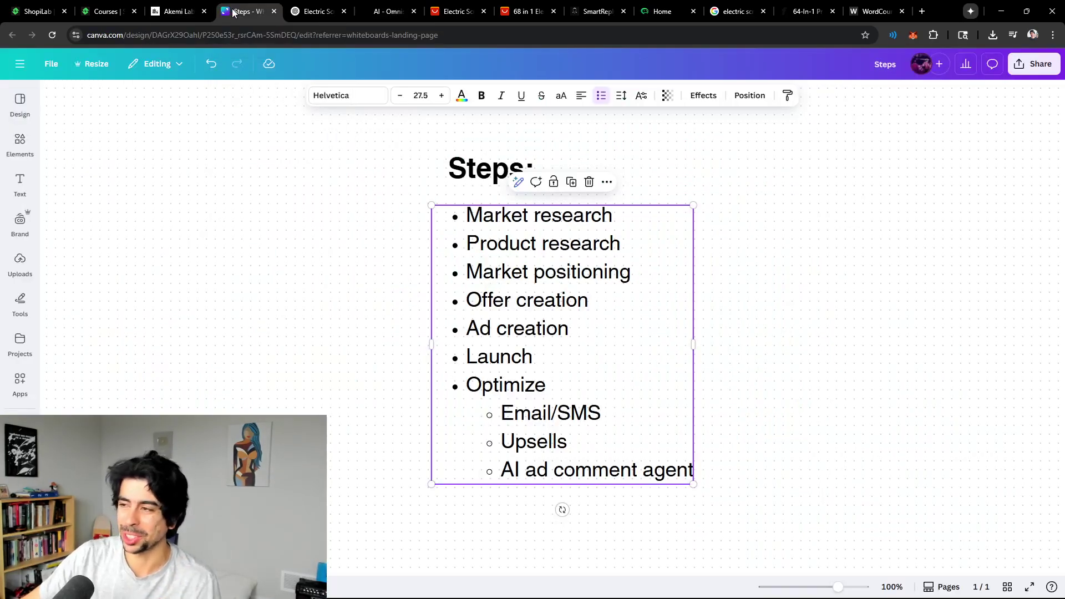
{"action": "left_click", "coordinate": [593, 444]}
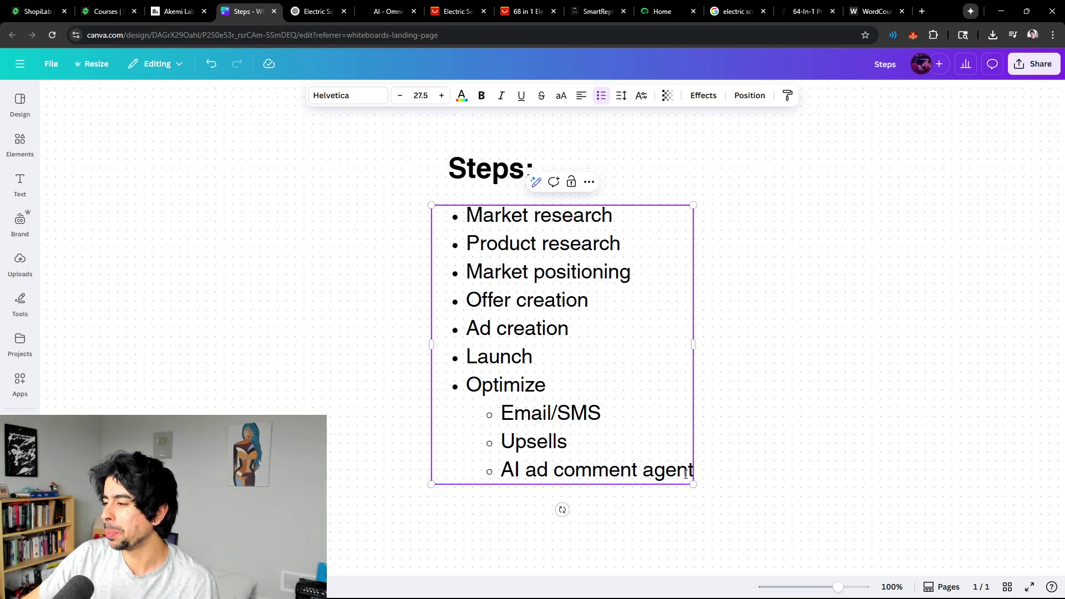
{"action": "left_click_drag", "start_coordinate": [685, 473], "coordinate": [500, 471]}
{"action": "left_click", "coordinate": [556, 469]}
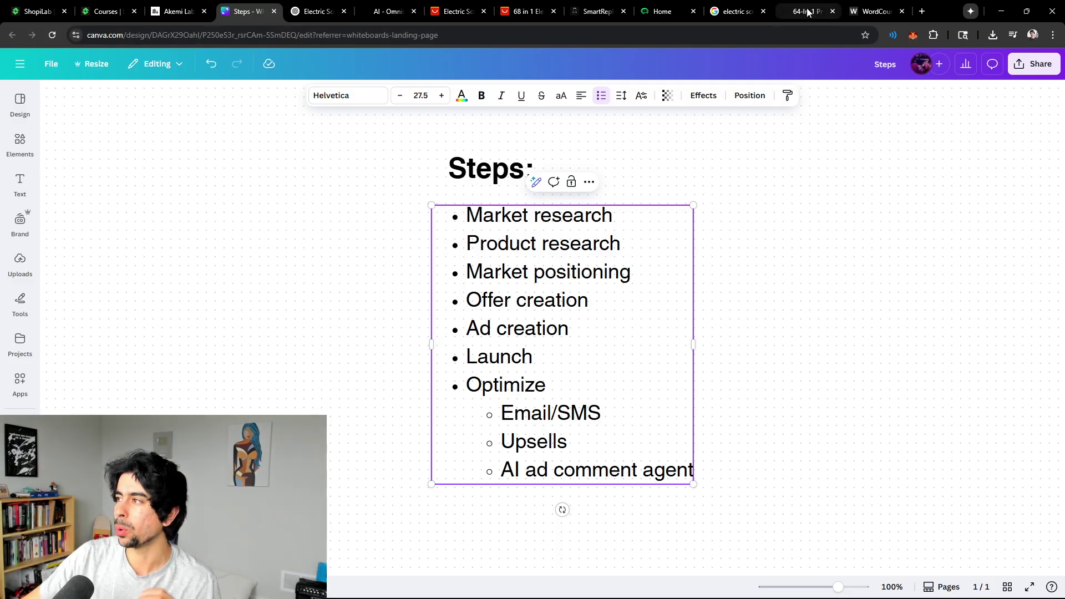
Visit the sponsored Fanttik E1 MAX page, close its email popup, then view SmartReply's Fanttik analysis.
{"action": "left_click", "coordinate": [734, 11]}
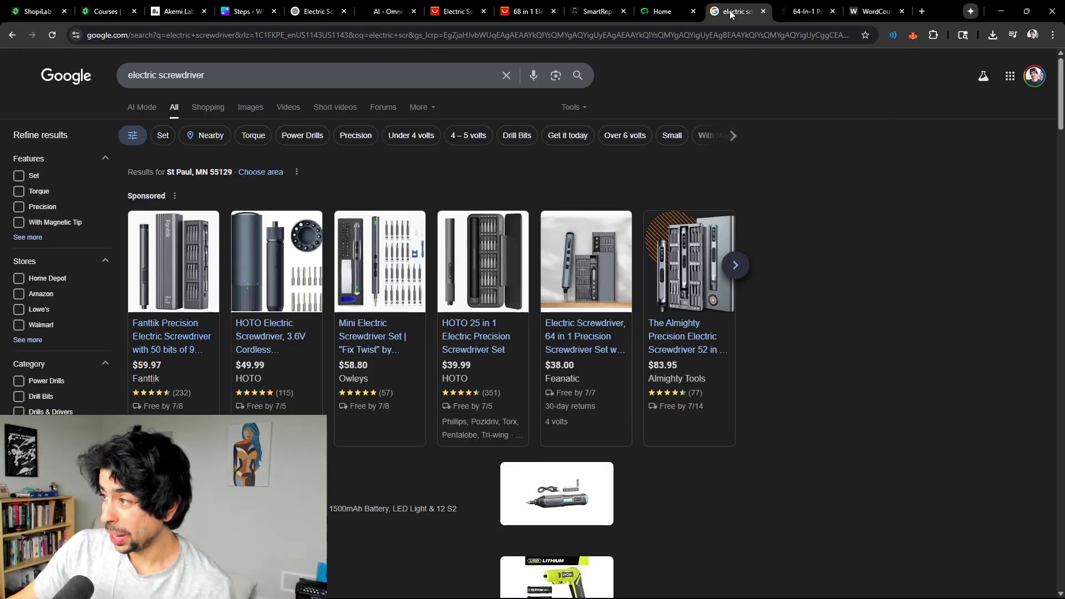
{"action": "left_click", "coordinate": [809, 11]}
{"action": "left_click", "coordinate": [742, 8]}
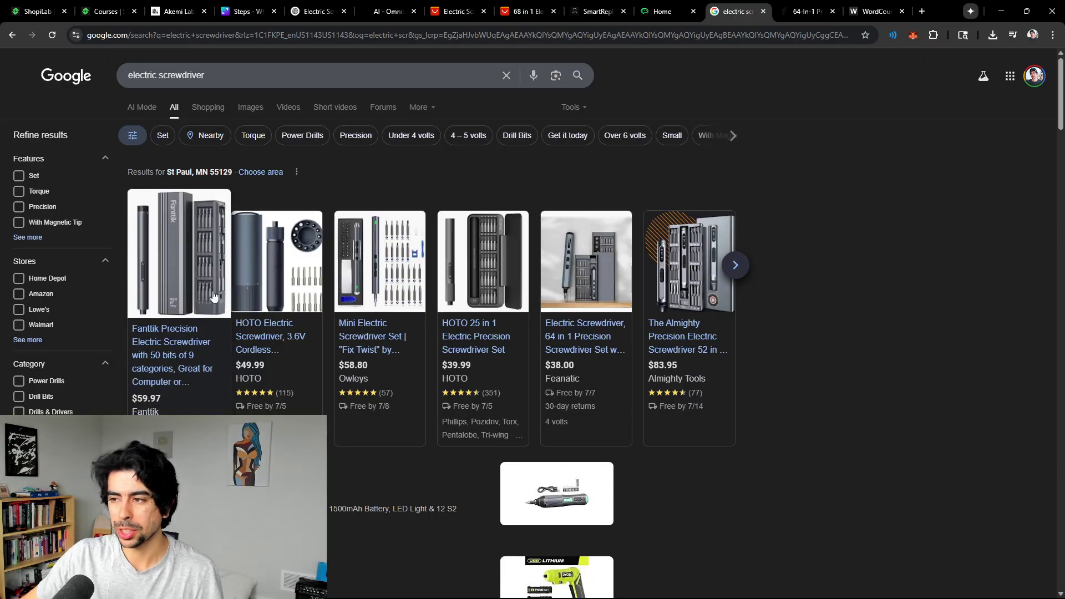
{"action": "left_click", "coordinate": [173, 360]}
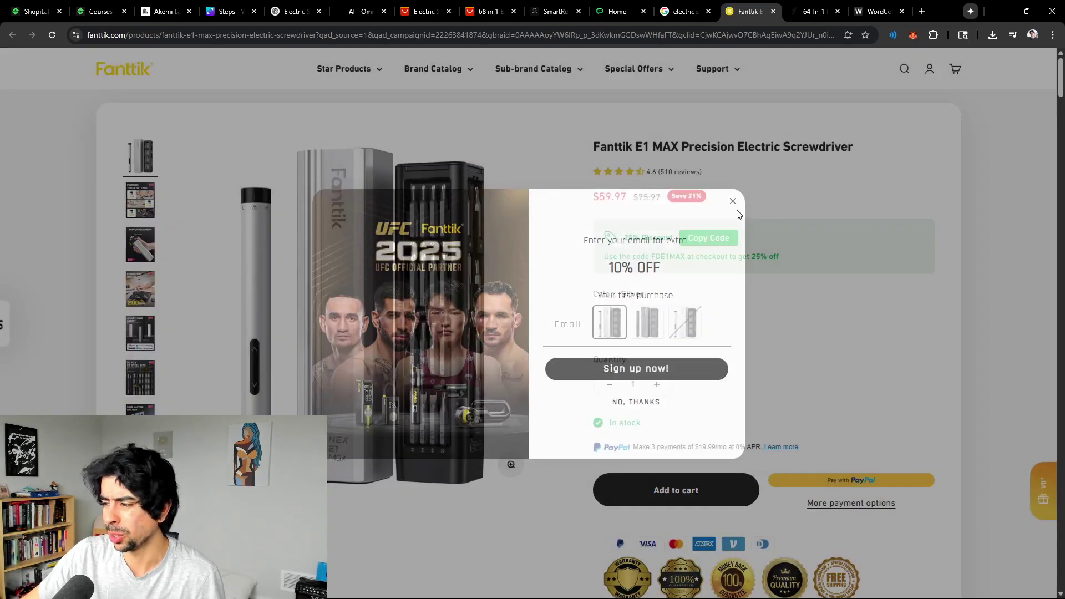
{"action": "left_click", "coordinate": [733, 202]}
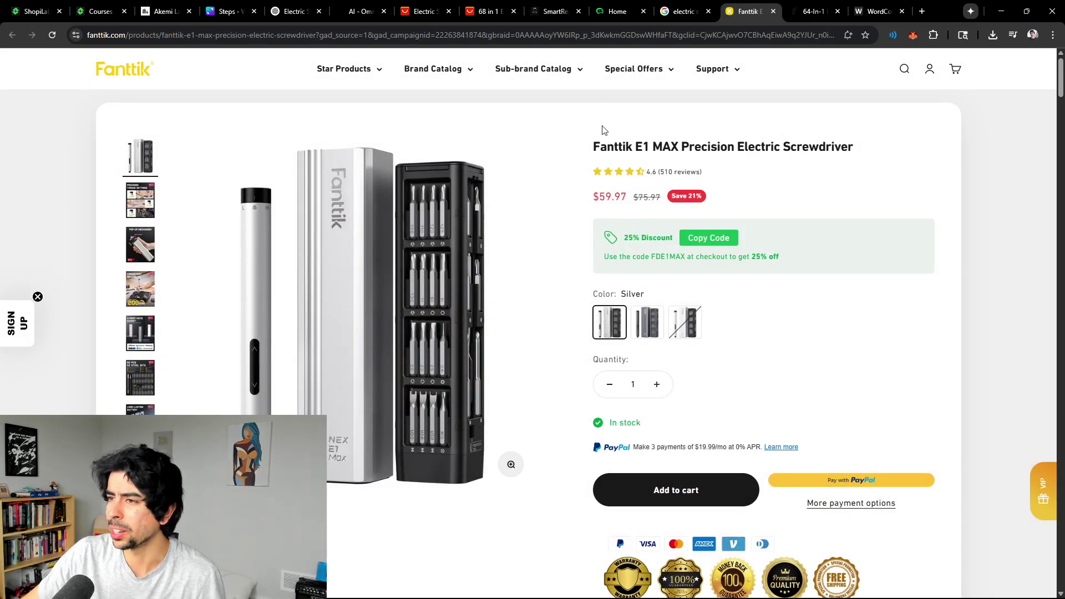
{"action": "left_click", "coordinate": [552, 13]}
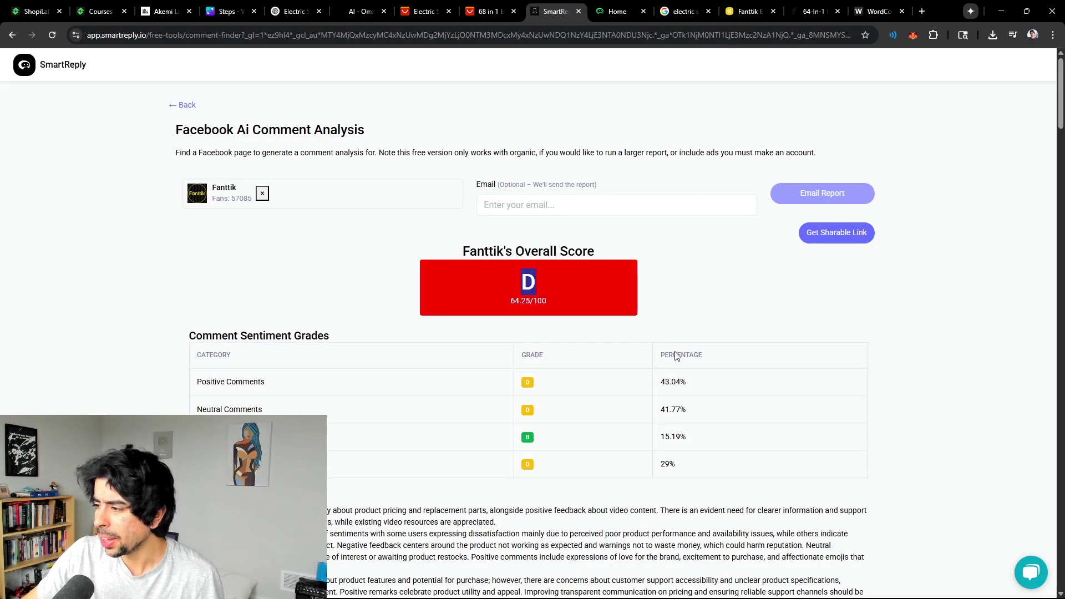
Scroll through Fanttik's comment analysis: D score, sentiment grades, pain points and marketing angles.
{"action": "left_click", "coordinate": [660, 463]}
{"action": "left_click", "coordinate": [720, 466]}
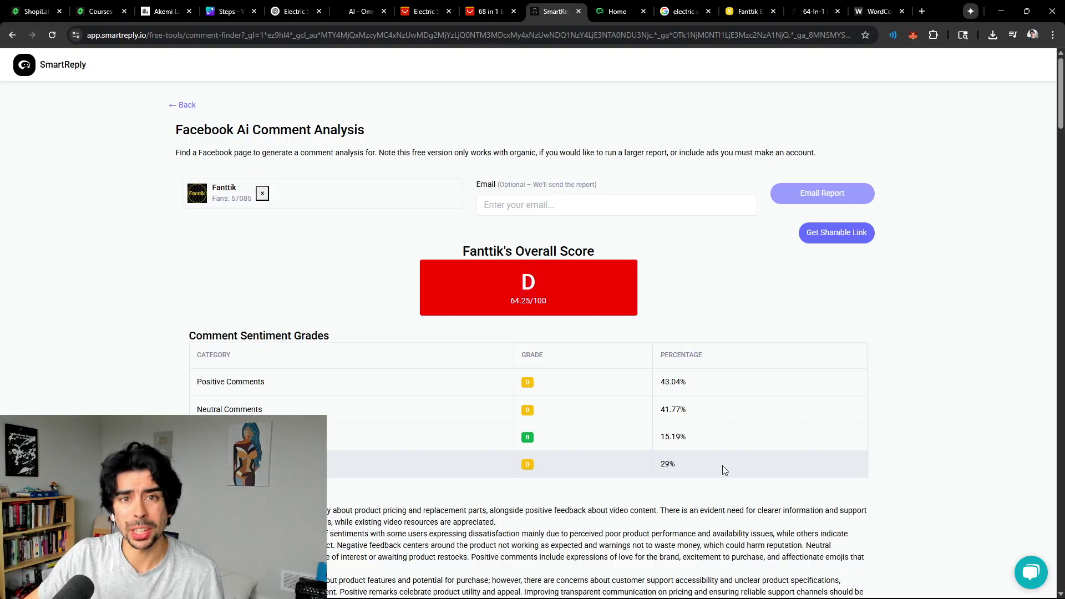
{"action": "scroll", "coordinate": [738, 439], "scroll_direction": "down", "scroll_amount": 3}
{"action": "scroll", "coordinate": [614, 381], "scroll_direction": "down", "scroll_amount": 10}
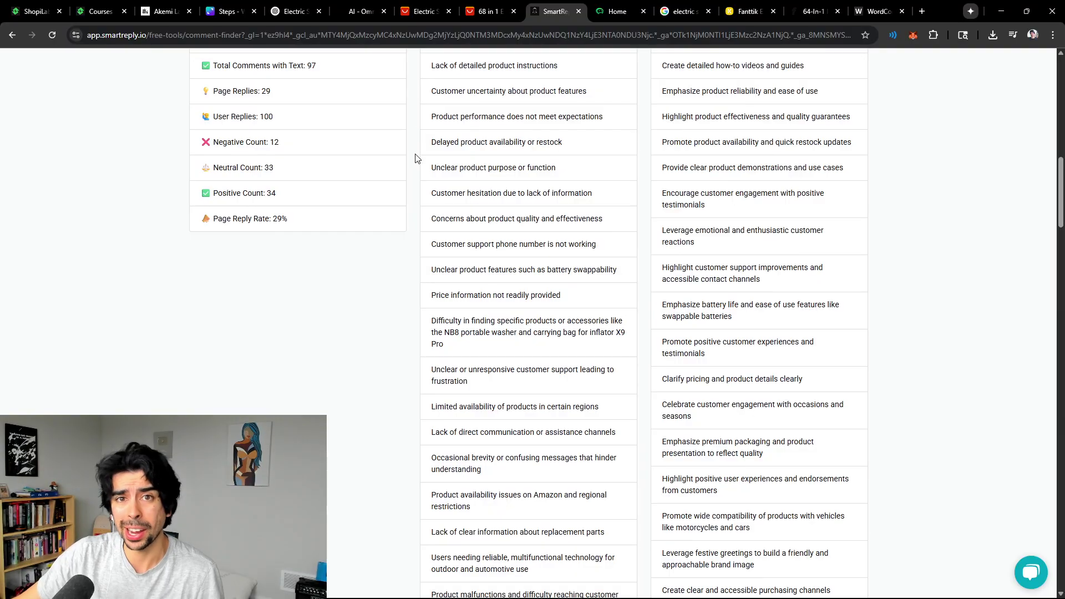
{"action": "scroll", "coordinate": [416, 162], "scroll_direction": "up", "scroll_amount": 6}
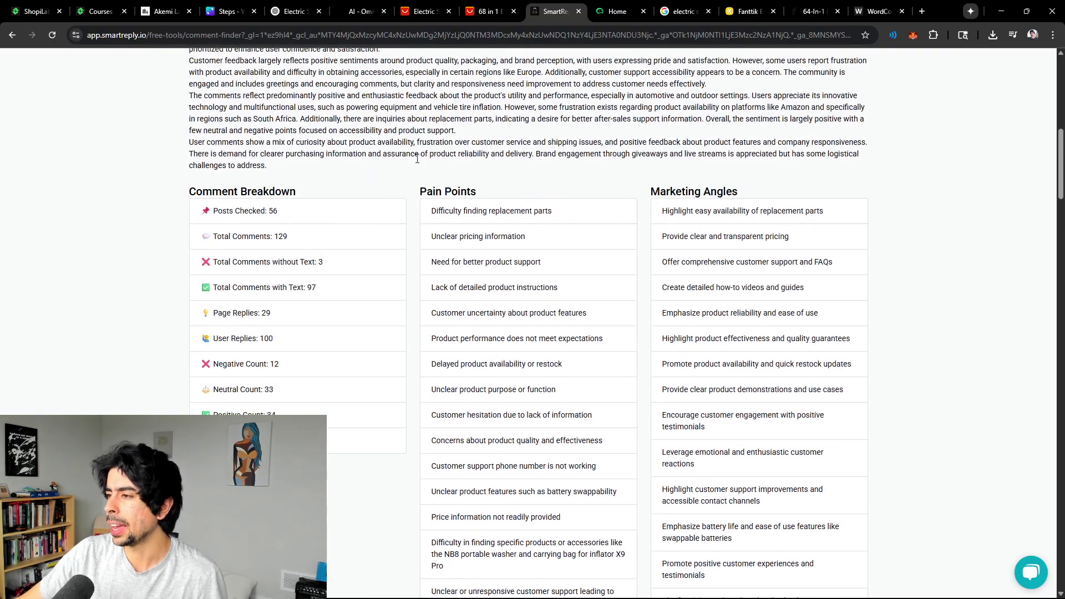
{"action": "scroll", "coordinate": [421, 167], "scroll_direction": "down", "scroll_amount": 5}
After detours to Akemi Lab and the Fanttik page, highlight the 29% page reply rate.
{"action": "left_click", "coordinate": [163, 11]}
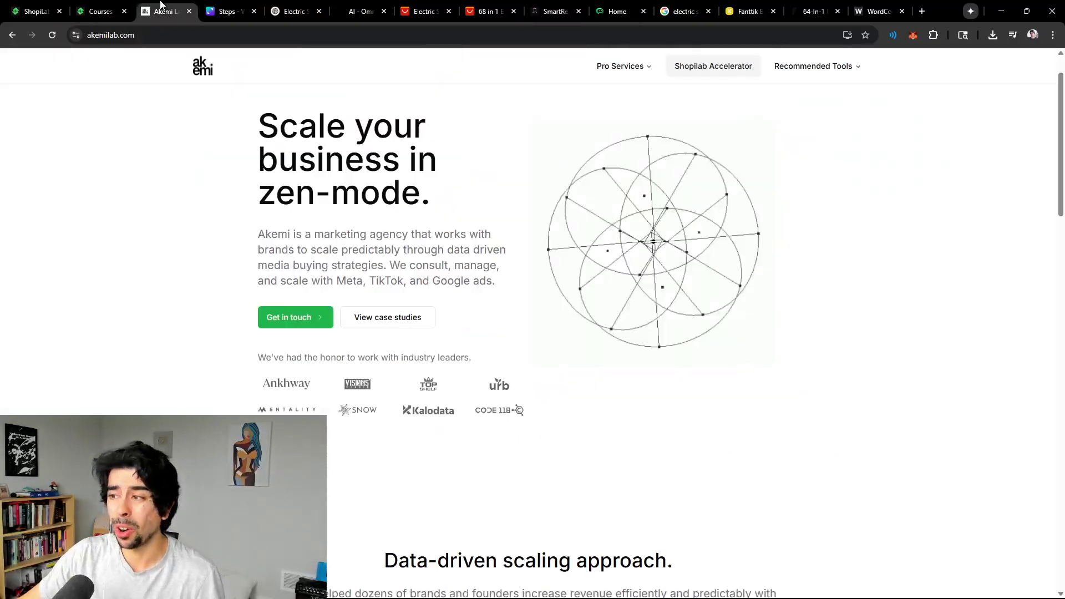
{"action": "scroll", "coordinate": [339, 233], "scroll_direction": "down", "scroll_amount": 2}
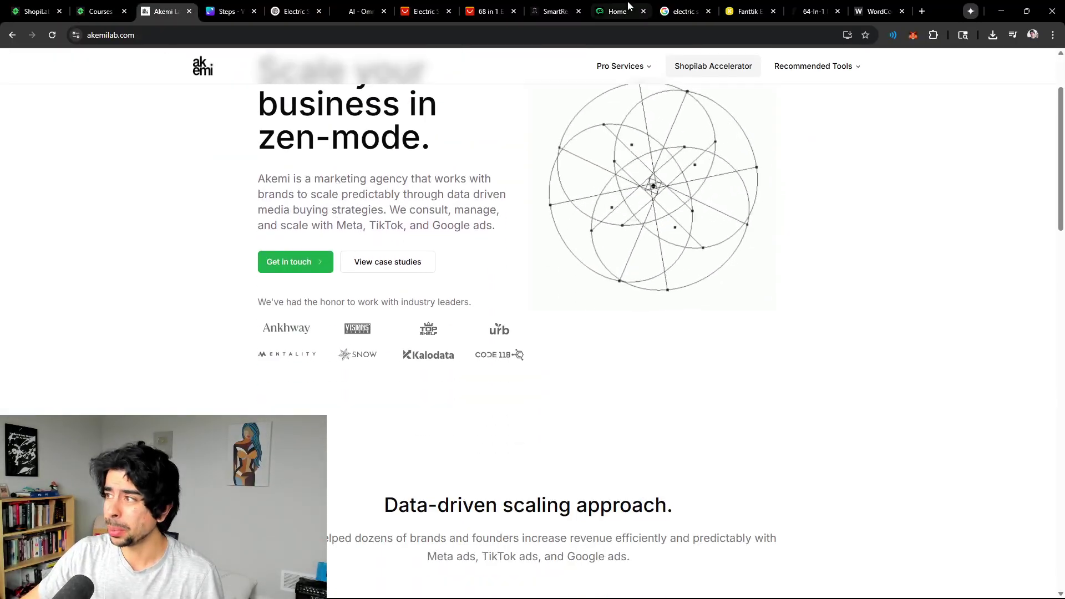
{"action": "left_click", "coordinate": [743, 11]}
{"action": "left_click", "coordinate": [555, 11]}
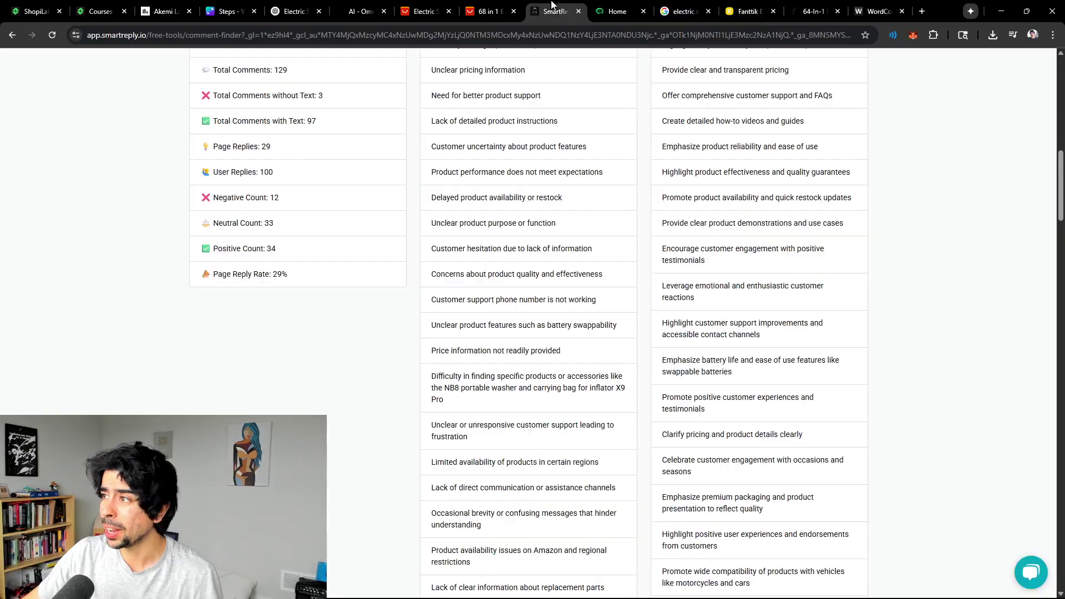
{"action": "scroll", "coordinate": [666, 333], "scroll_direction": "up", "scroll_amount": 15}
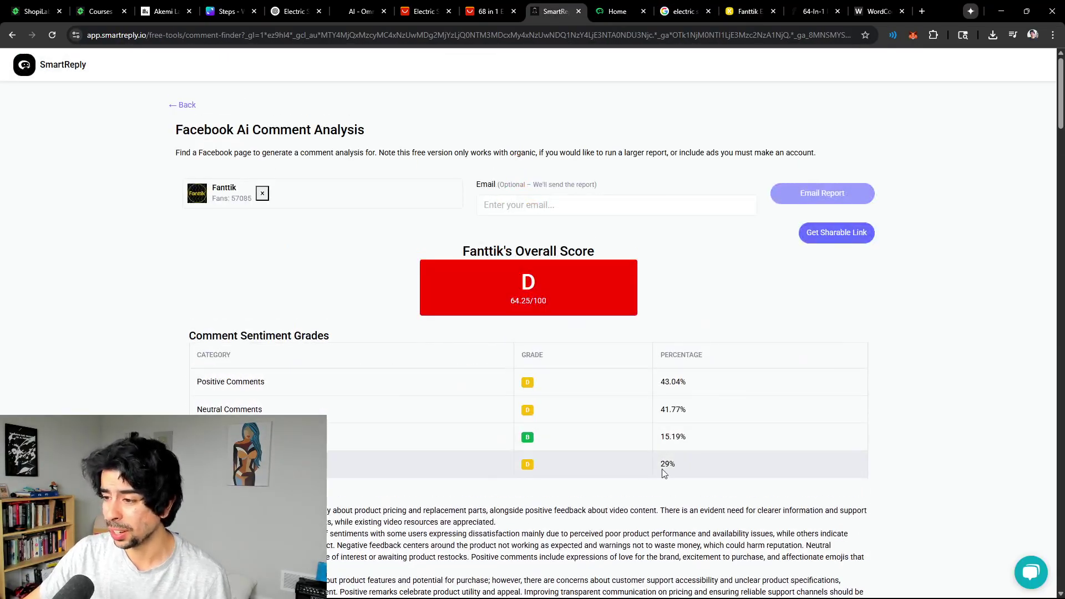
{"action": "left_click_drag", "start_coordinate": [663, 468], "coordinate": [712, 467]}
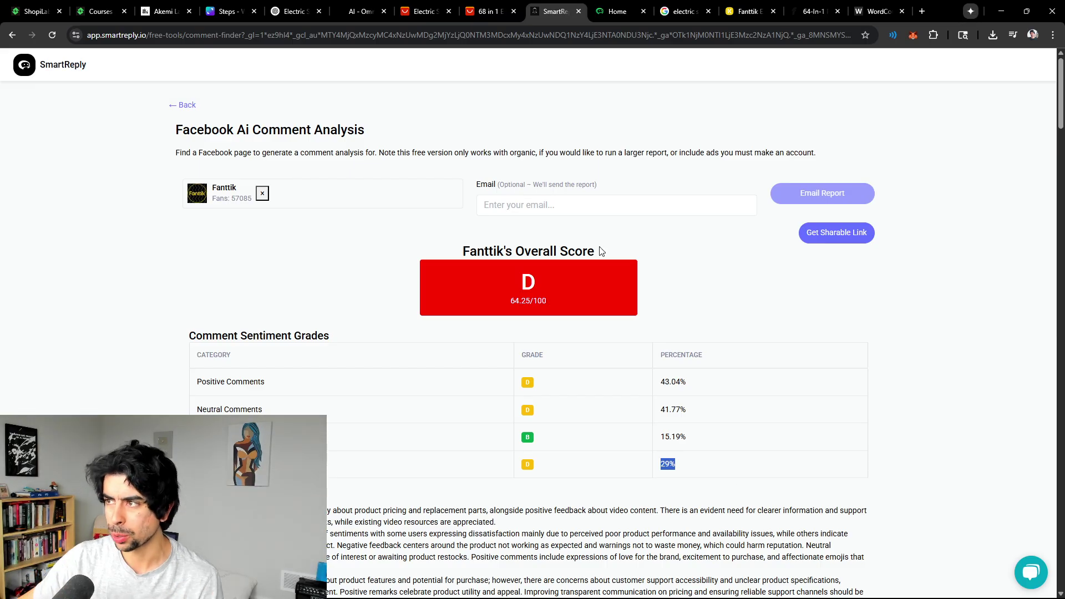
Glance at the smartreply.io homepage, re-highlight the reply rate, then return to Canva Steps.
{"action": "scroll", "coordinate": [624, 150], "scroll_direction": "down", "scroll_amount": 8}
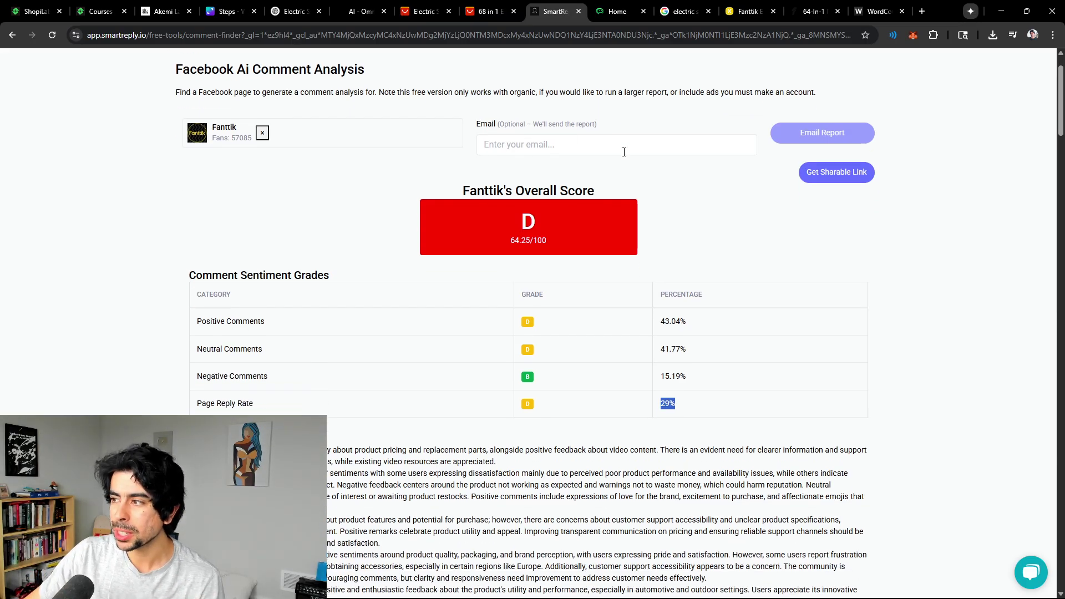
{"action": "scroll", "coordinate": [659, 169], "scroll_direction": "down", "scroll_amount": 2}
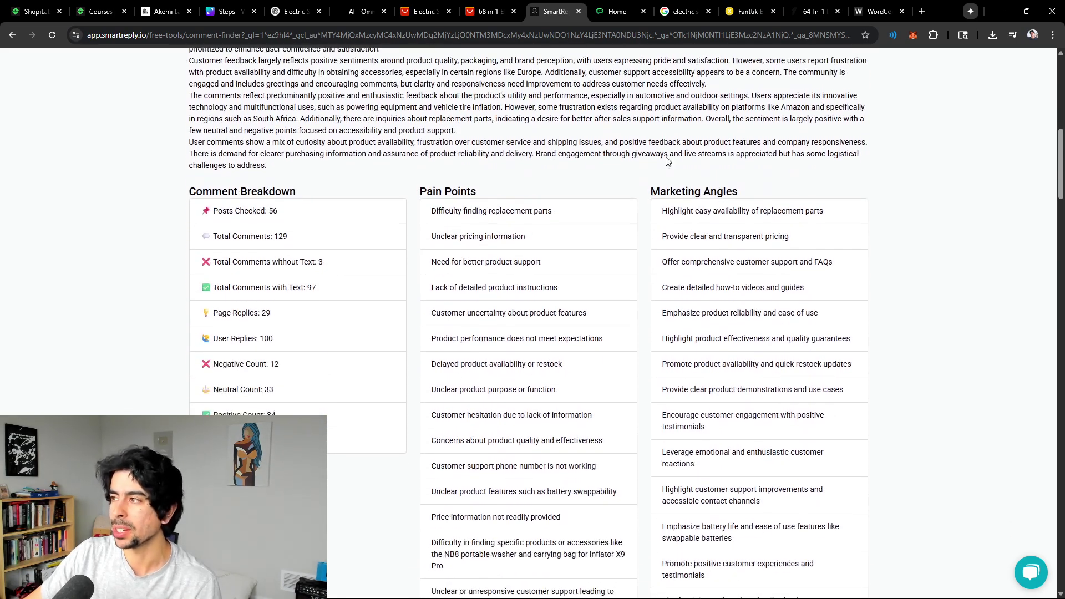
{"action": "left_click", "coordinate": [633, 12]}
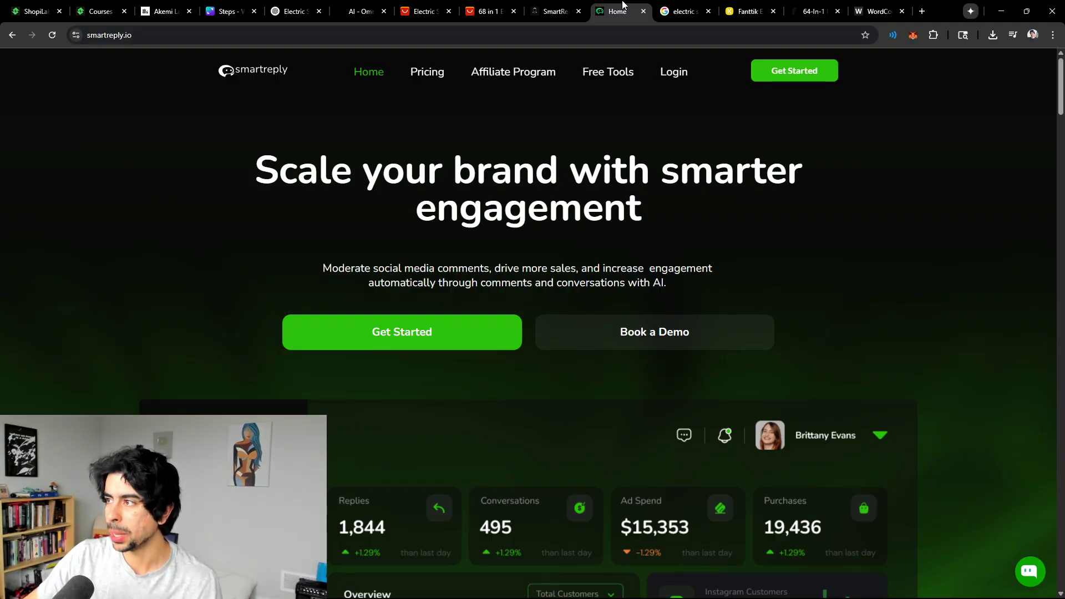
{"action": "left_click", "coordinate": [573, 12]}
{"action": "scroll", "coordinate": [605, 362], "scroll_direction": "up", "scroll_amount": 9}
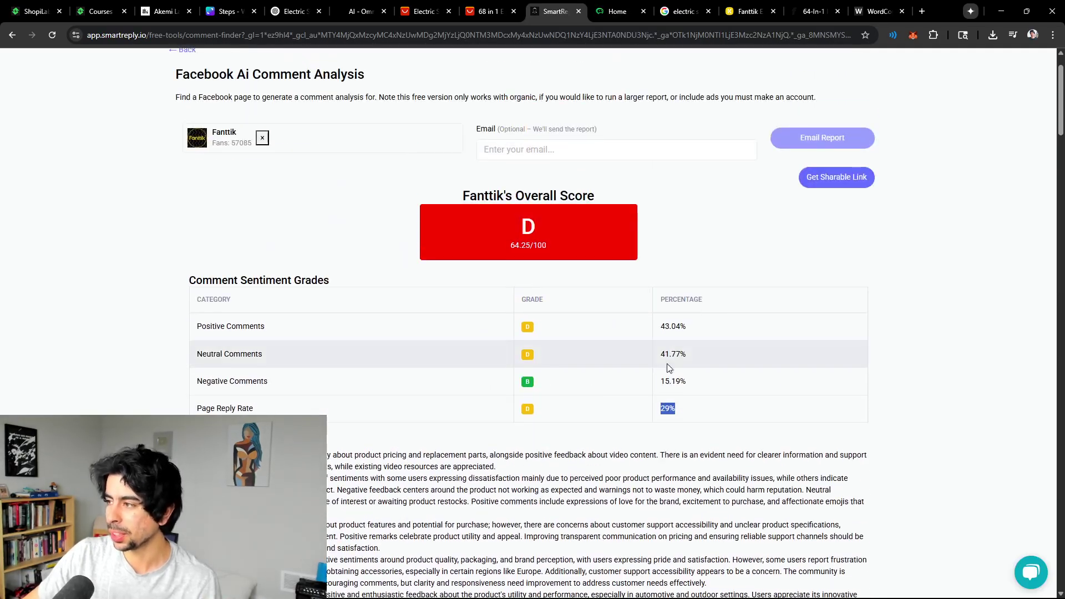
{"action": "left_click_drag", "start_coordinate": [666, 409], "coordinate": [713, 420]}
{"action": "left_click", "coordinate": [709, 418]}
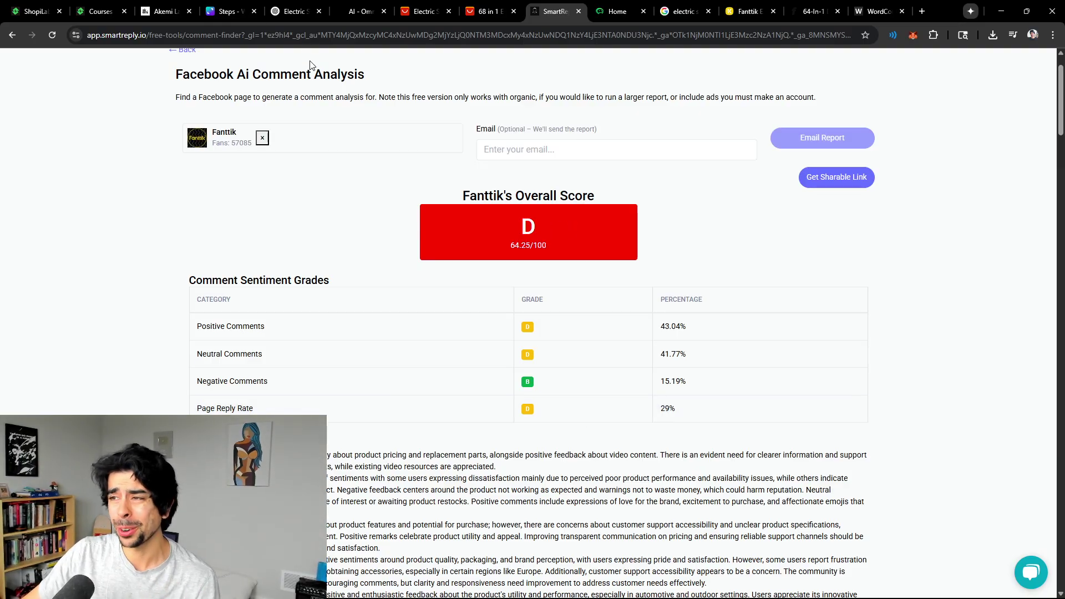
{"action": "left_click", "coordinate": [227, 12]}
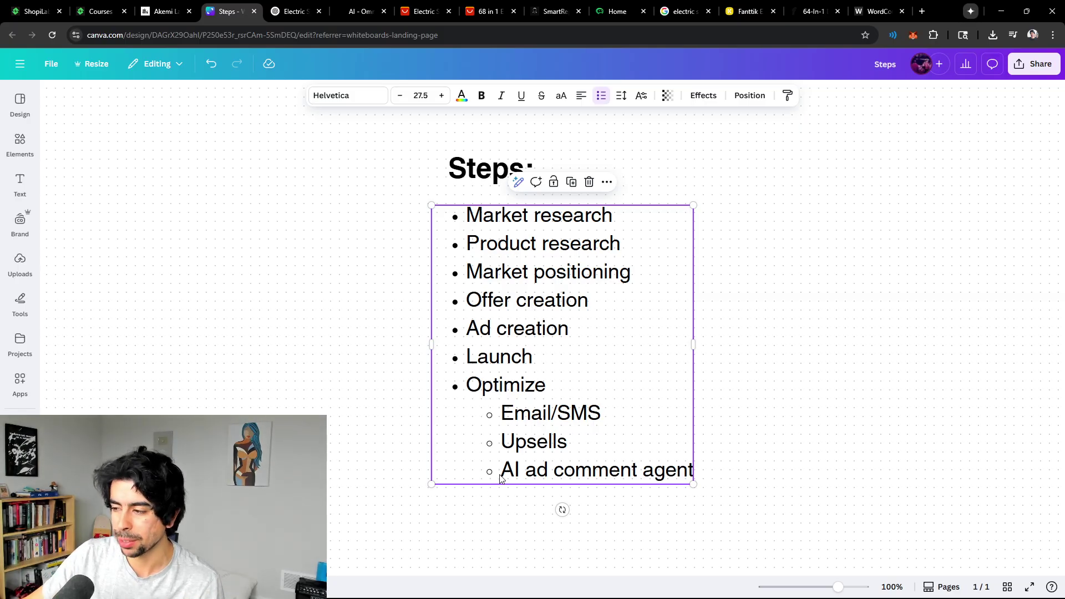
{"action": "mouse_move", "coordinate": [501, 479]}
{"action": "left_mouse_down"}
{"action": "mouse_move", "coordinate": [587, 466]}
{"action": "mouse_move", "coordinate": [483, 481]}
{"action": "mouse_move", "coordinate": [500, 479]}
{"action": "left_mouse_up"}
{"action": "left_click", "coordinate": [644, 443]}
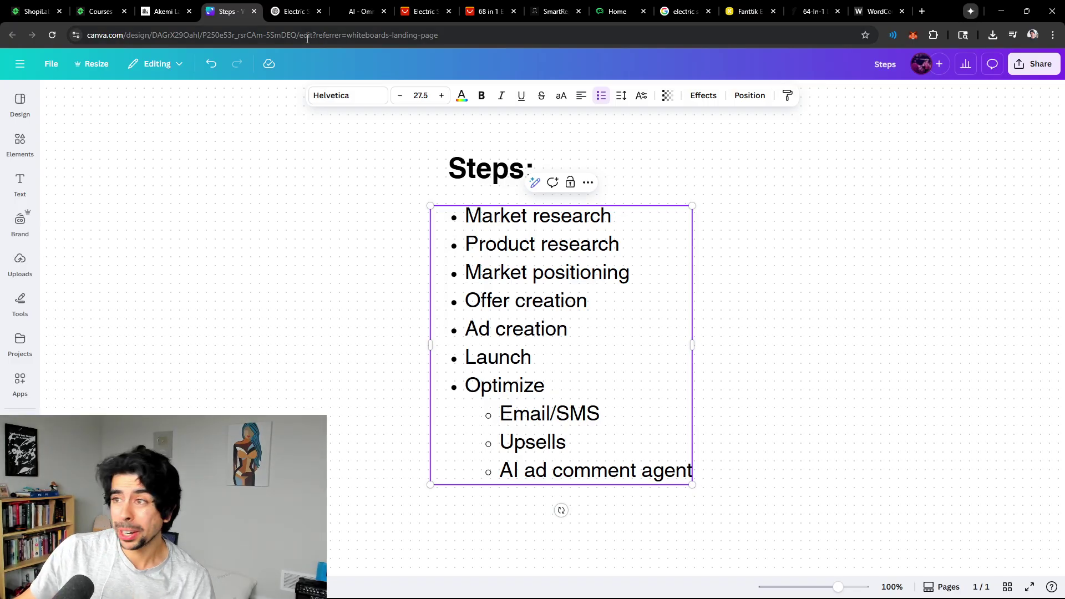
{"action": "left_click", "coordinate": [167, 11]}
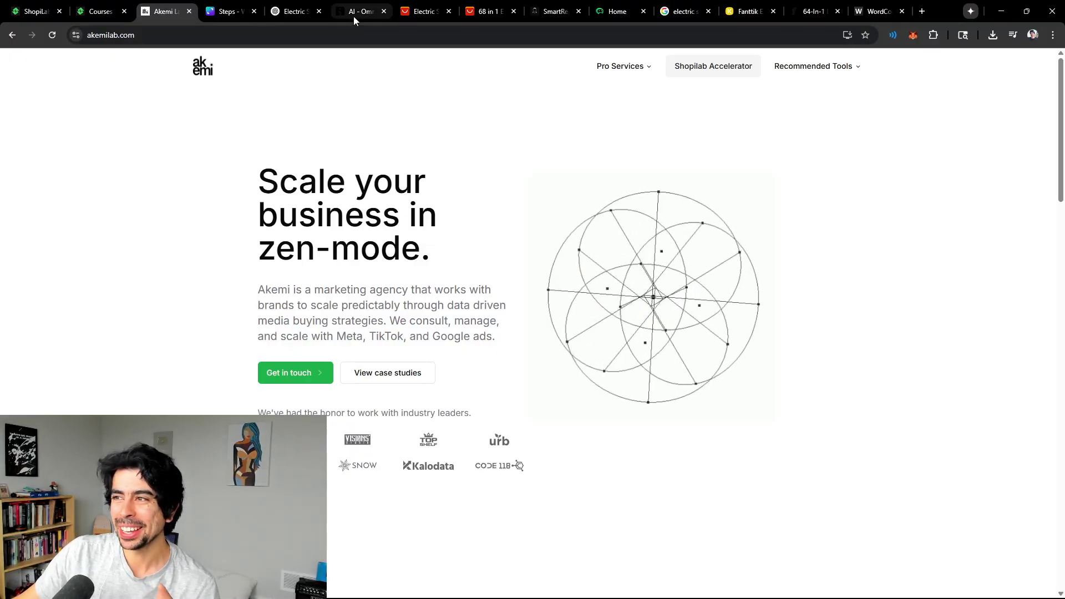
{"action": "left_click", "coordinate": [298, 12]}
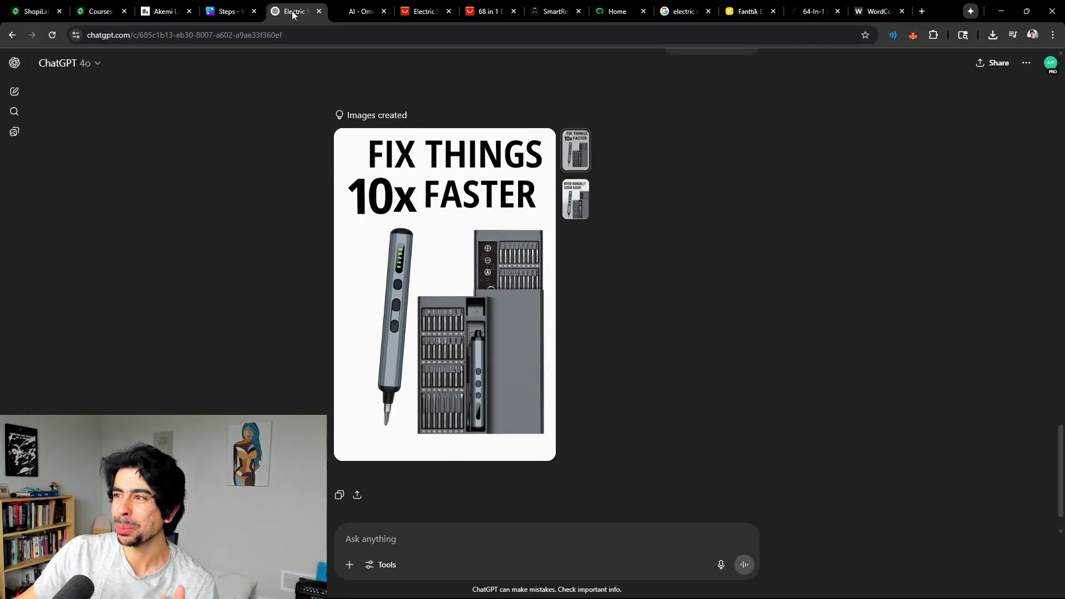
{"action": "left_click", "coordinate": [358, 12]}
{"action": "left_click", "coordinate": [237, 6]}
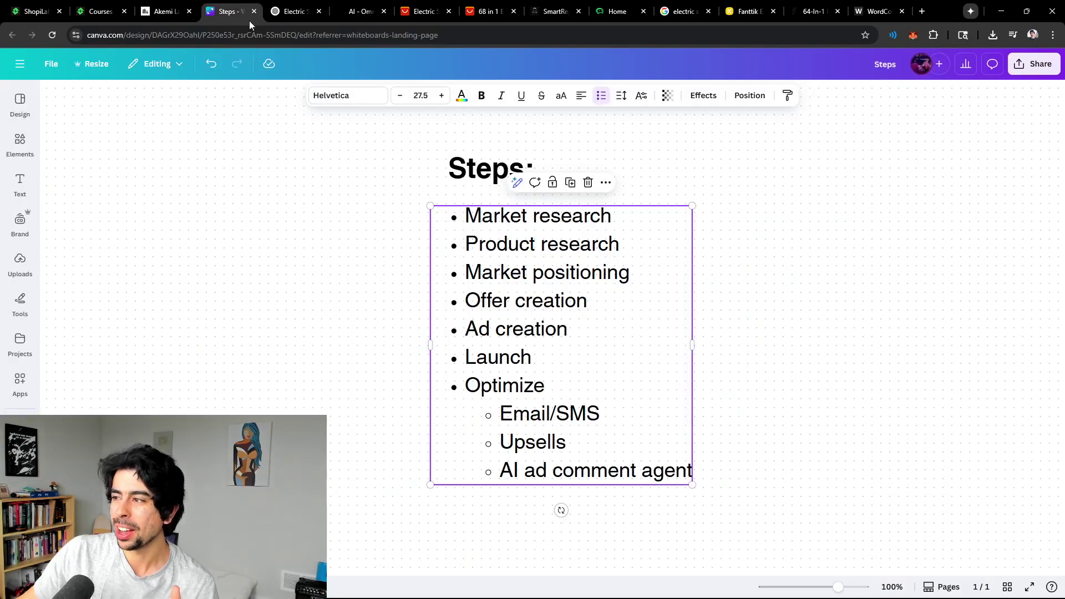
{"action": "left_click", "coordinate": [576, 472]}
{"action": "left_click_drag", "start_coordinate": [501, 471], "coordinate": [686, 471]}
{"action": "left_click_drag", "start_coordinate": [501, 414], "coordinate": [689, 470]}
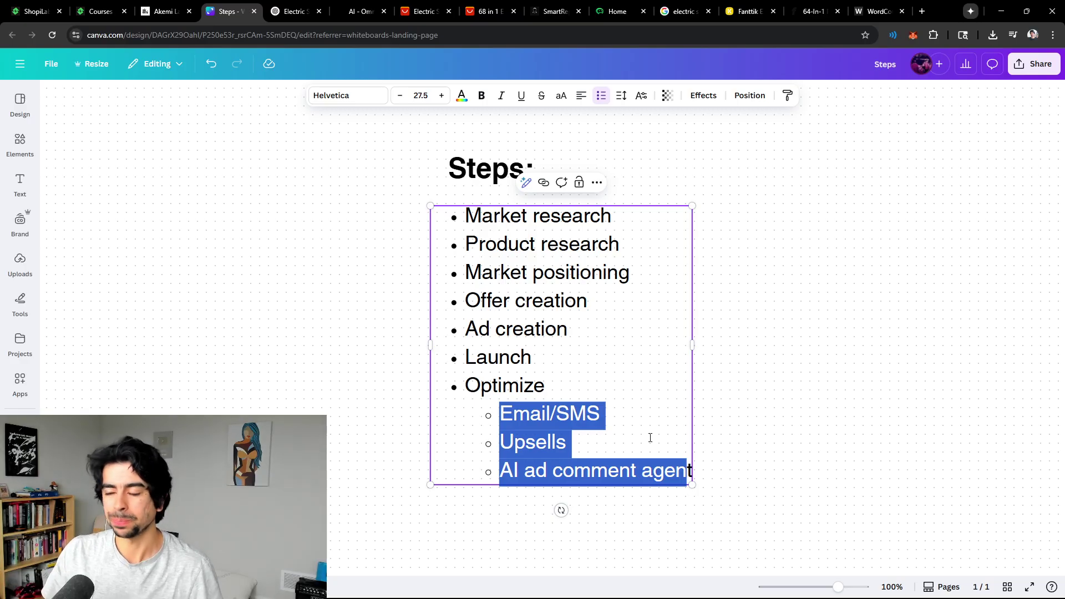
{"action": "left_click", "coordinate": [645, 398]}
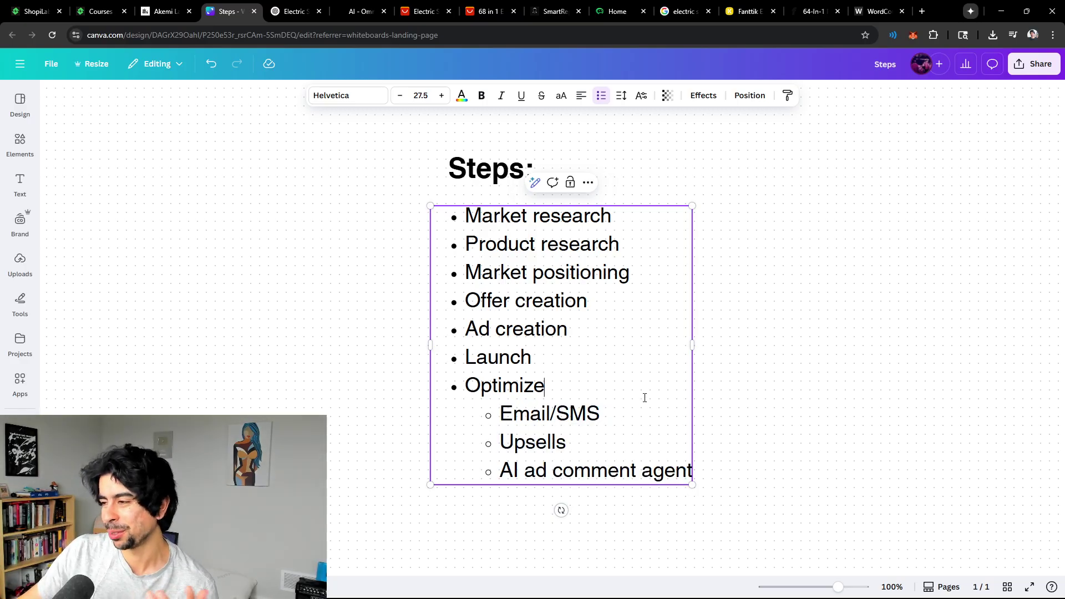
{"action": "left_click", "coordinate": [825, 297]}
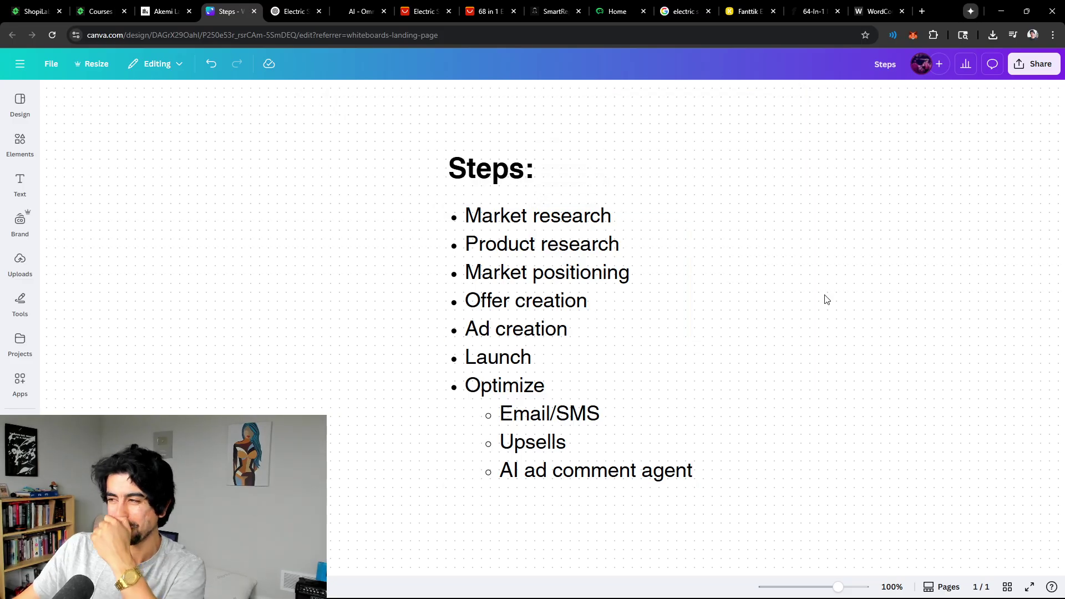
{"action": "left_click", "coordinate": [616, 299]}
{"action": "left_click_drag", "start_coordinate": [615, 300], "coordinate": [614, 298]}
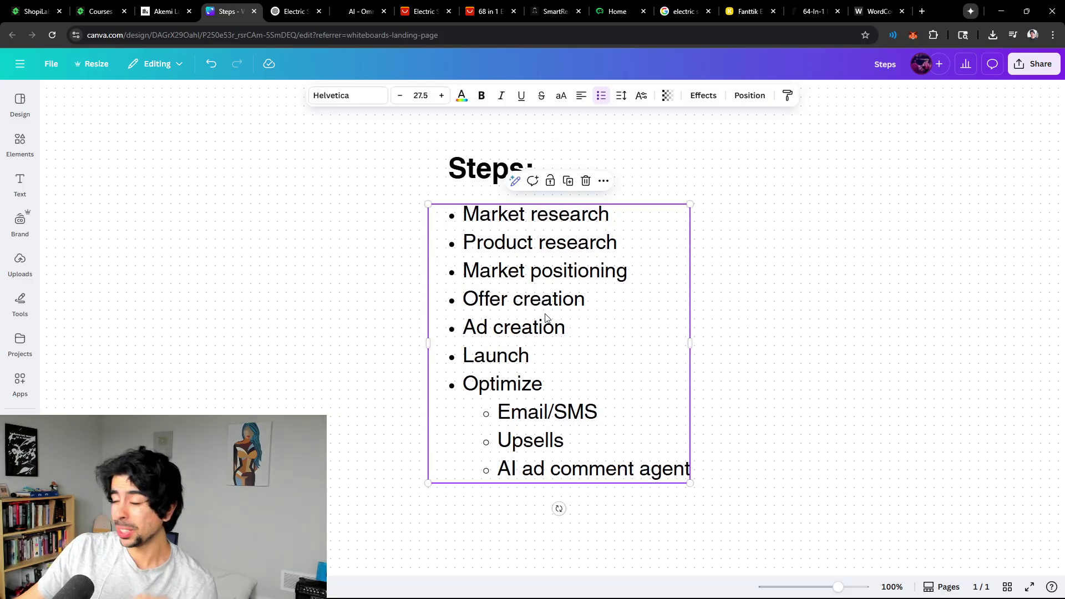
{"action": "left_click_drag", "start_coordinate": [609, 349], "coordinate": [606, 349]}
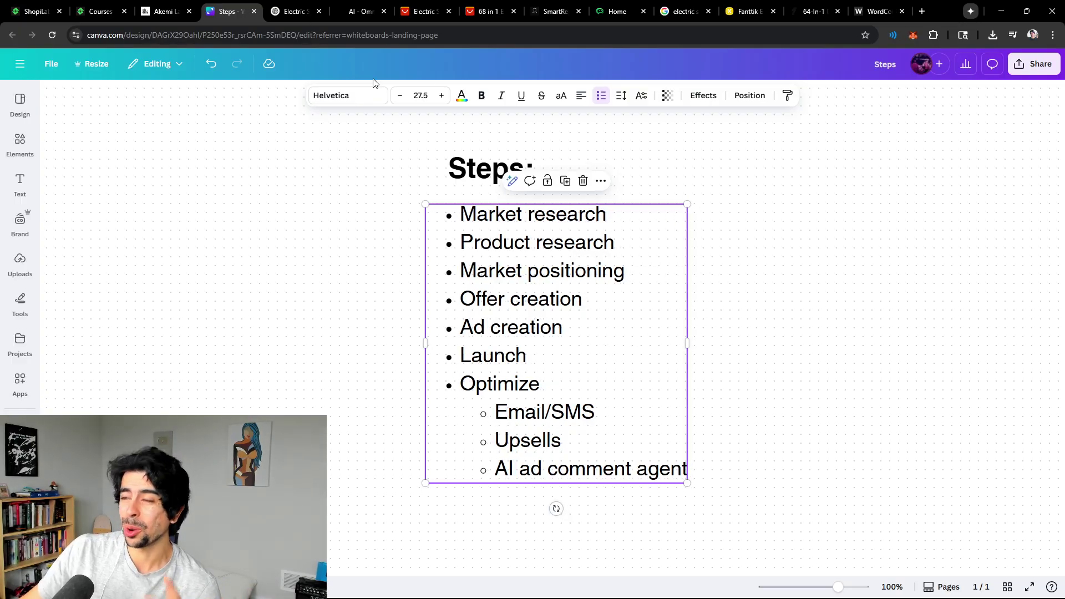
Briefly visit the Courses and ShopiLab home pages.
{"action": "left_click", "coordinate": [288, 15]}
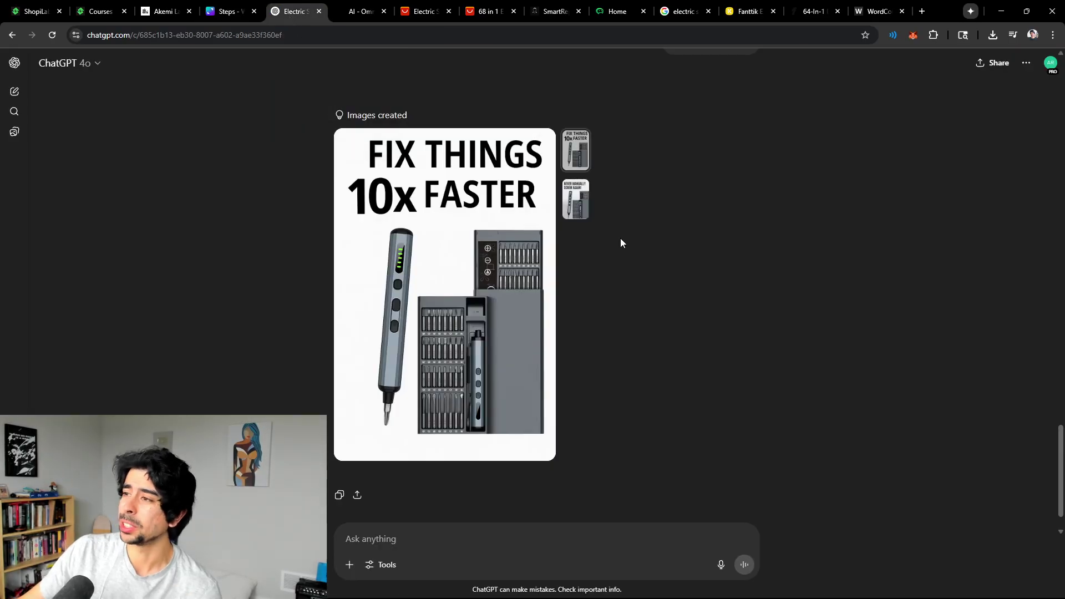
{"action": "left_click", "coordinate": [111, 7]}
{"action": "key", "text": "ctrl+1"}
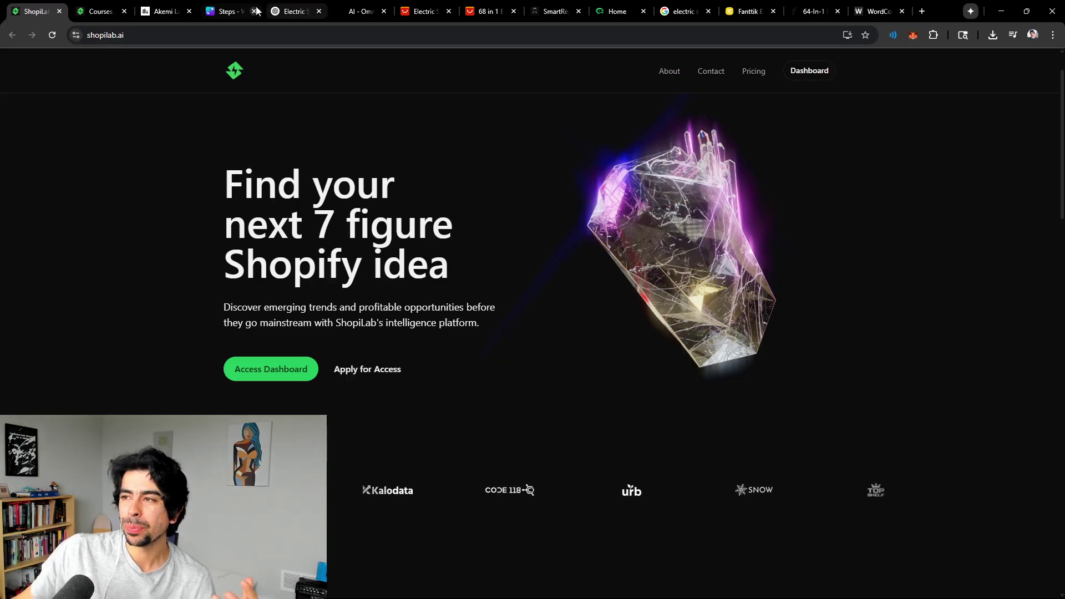
Scroll through ChatGPT's screwdriver ad angles and generated images, then show the Omnisend AI page.
{"action": "left_click", "coordinate": [299, 11]}
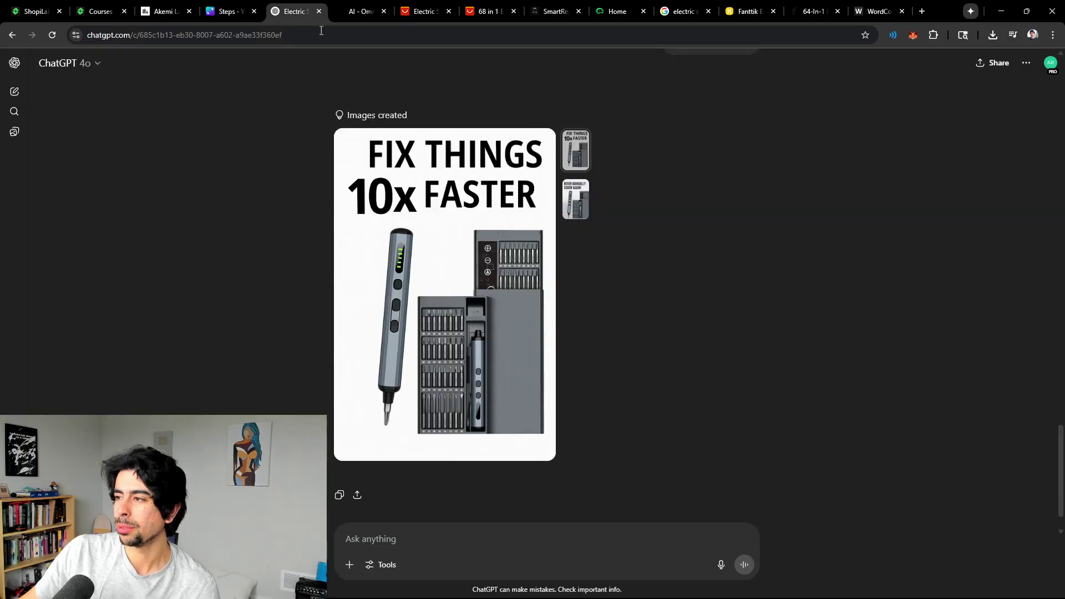
{"action": "scroll", "coordinate": [544, 220], "scroll_direction": "up", "scroll_amount": 15}
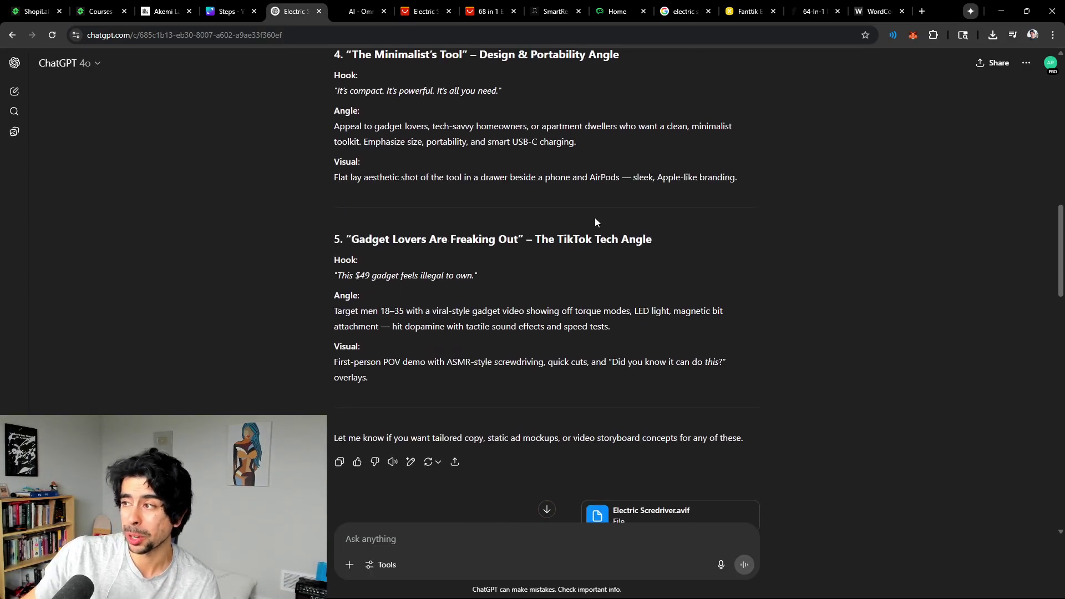
{"action": "scroll", "coordinate": [577, 221], "scroll_direction": "up", "scroll_amount": 13}
{"action": "scroll", "coordinate": [556, 219], "scroll_direction": "down", "scroll_amount": 2}
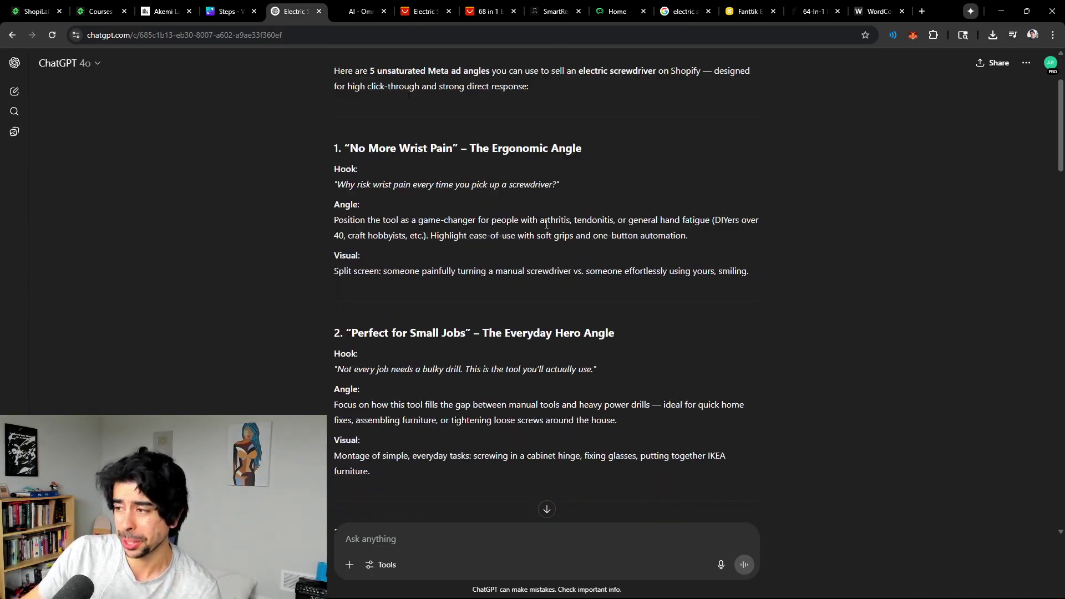
{"action": "scroll", "coordinate": [547, 224], "scroll_direction": "down", "scroll_amount": 20}
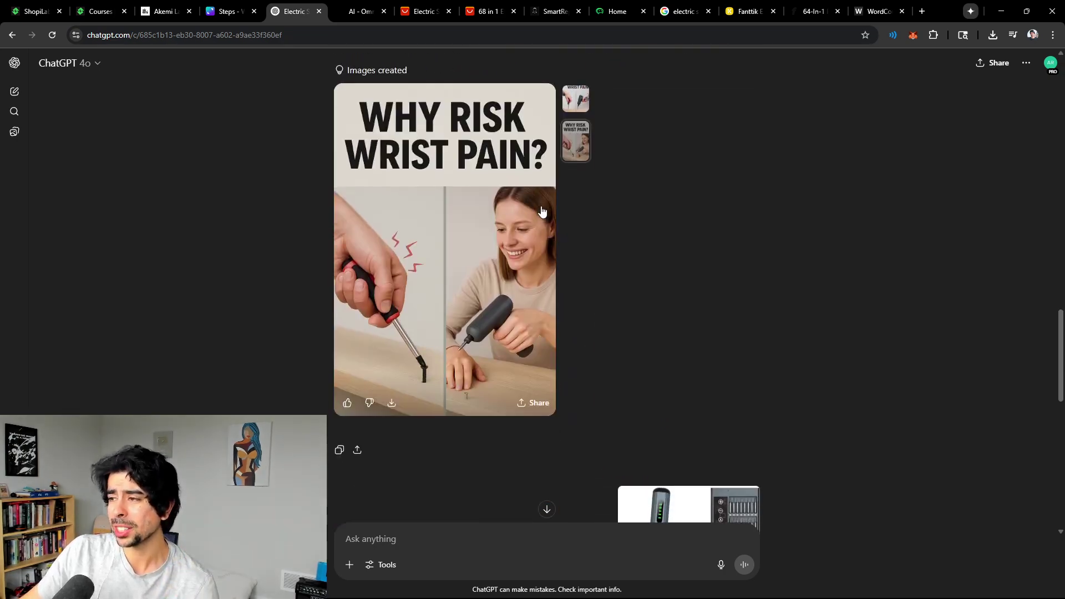
{"action": "scroll", "coordinate": [543, 211], "scroll_direction": "down", "scroll_amount": 10}
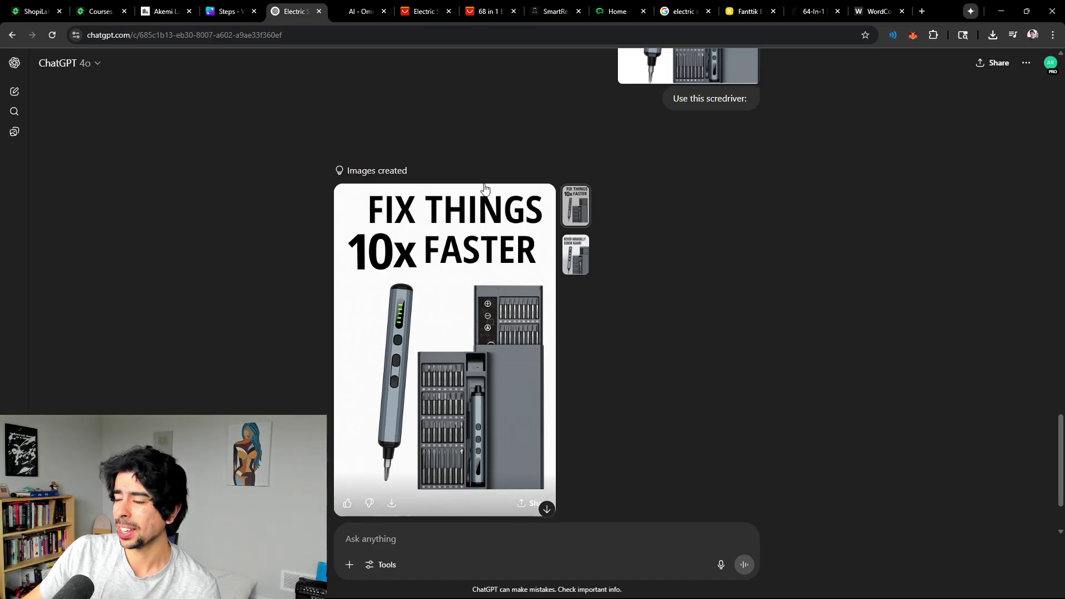
{"action": "left_click", "coordinate": [363, 14]}
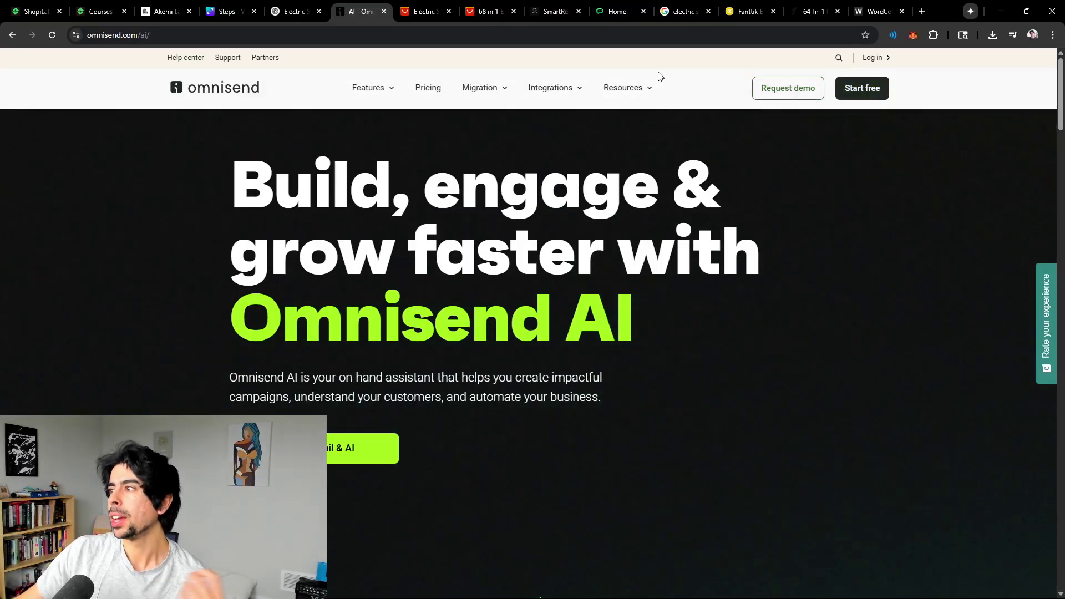
Show SmartReply's Fanttik analysis and its 'Scale your brand with smarter engagement' homepage, then return to Canva.
{"action": "left_click", "coordinate": [555, 13]}
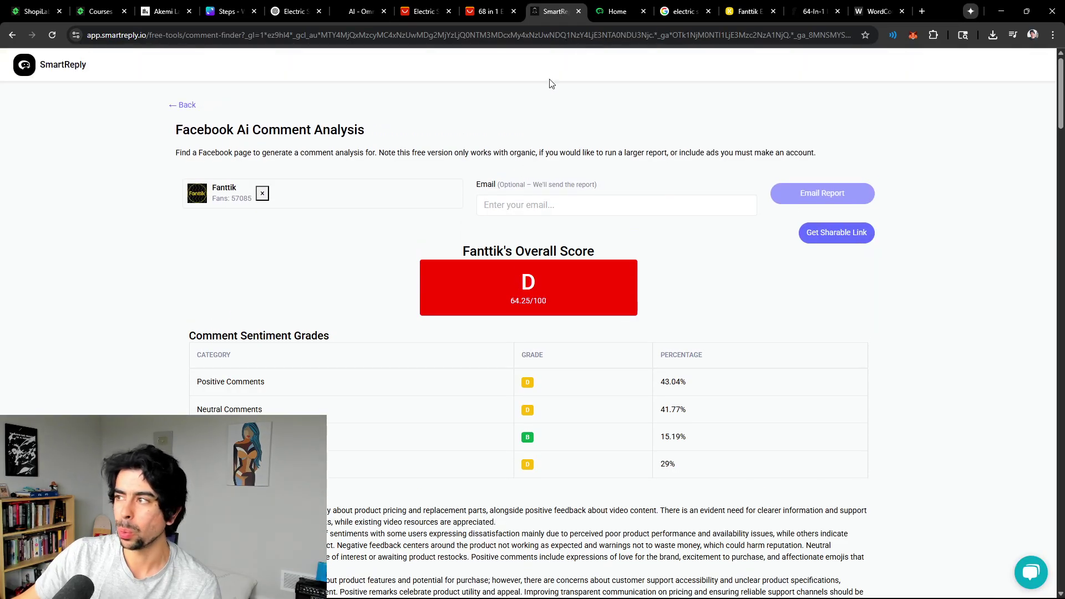
{"action": "left_click", "coordinate": [612, 10]}
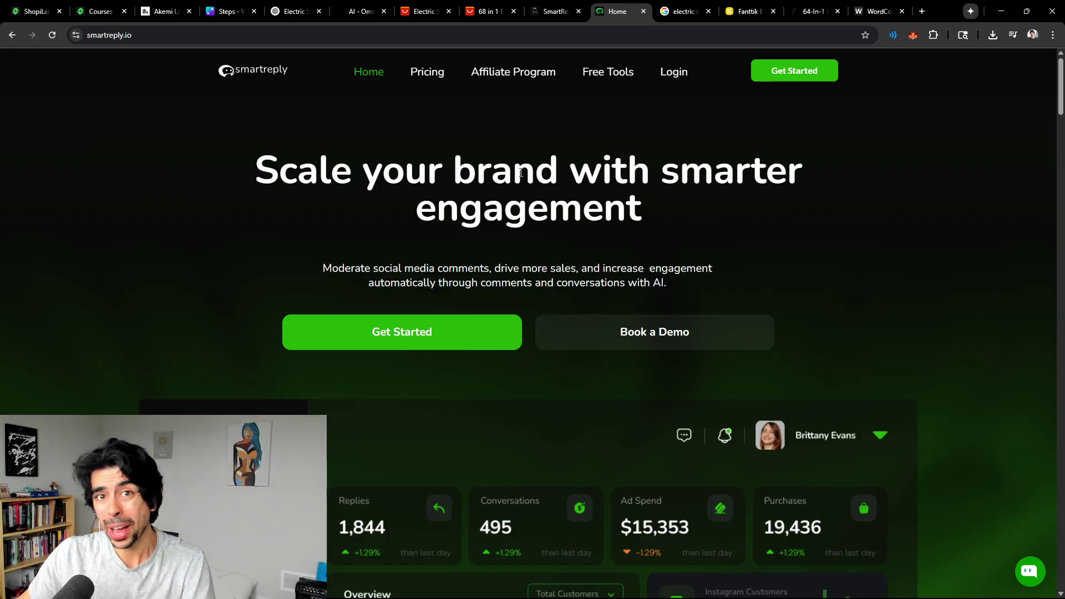
{"action": "left_click", "coordinate": [294, 6]}
{"action": "left_click", "coordinate": [241, 7]}
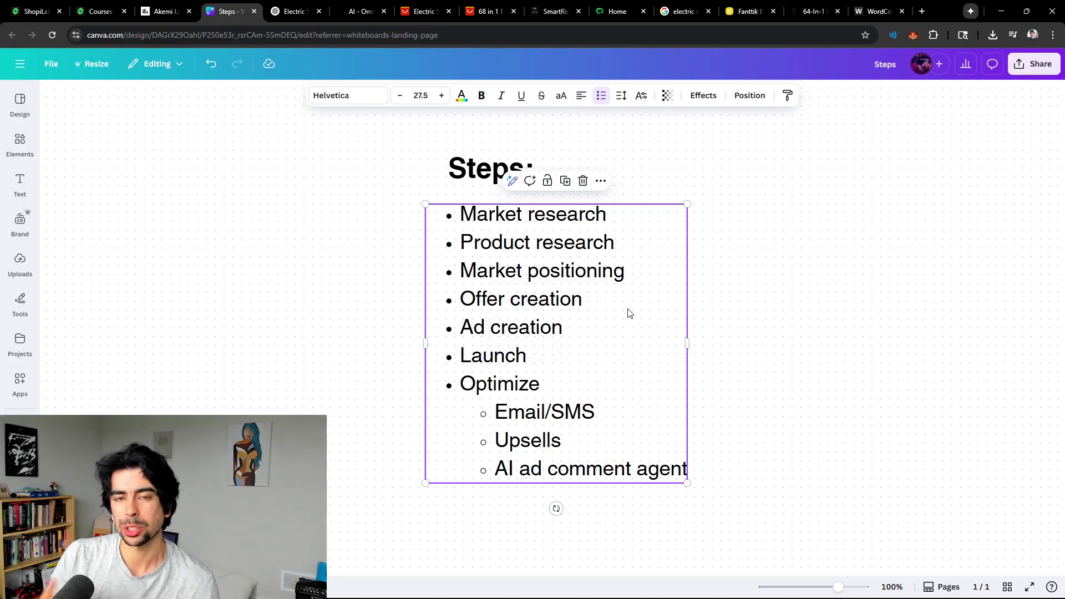
{"action": "key", "text": "ctrl+8"}
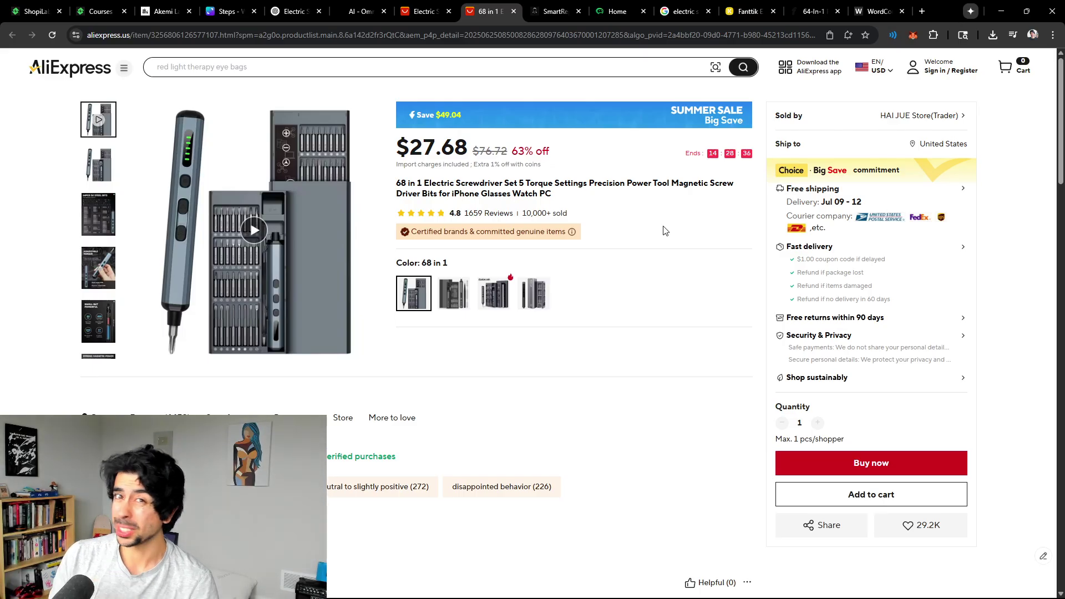
{"action": "left_click", "coordinate": [228, 11]}
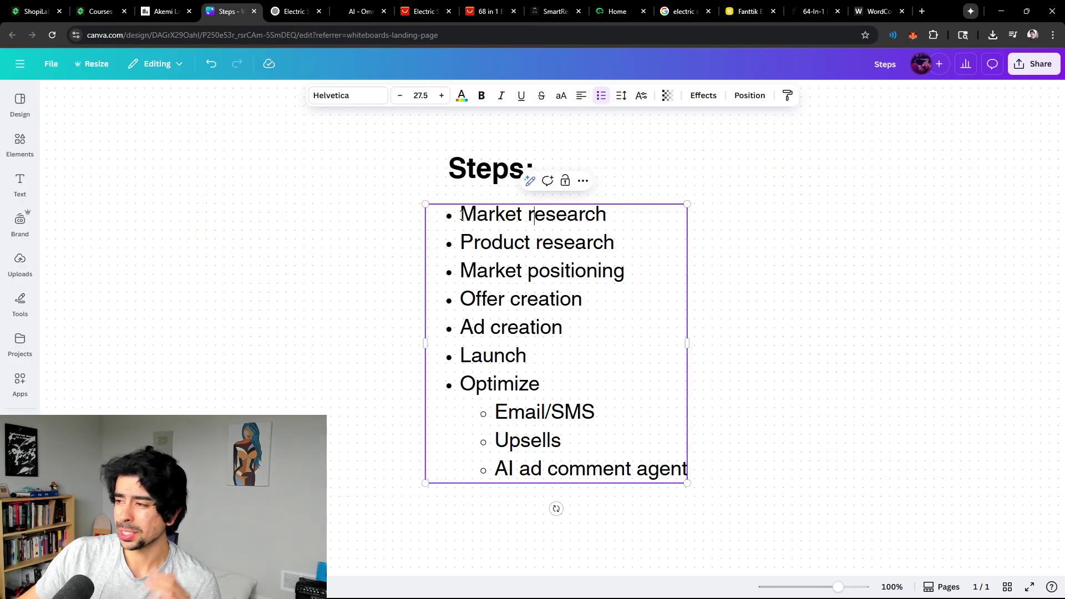
{"action": "left_click_drag", "start_coordinate": [462, 216], "coordinate": [665, 471]}
{"action": "left_click", "coordinate": [661, 444]}
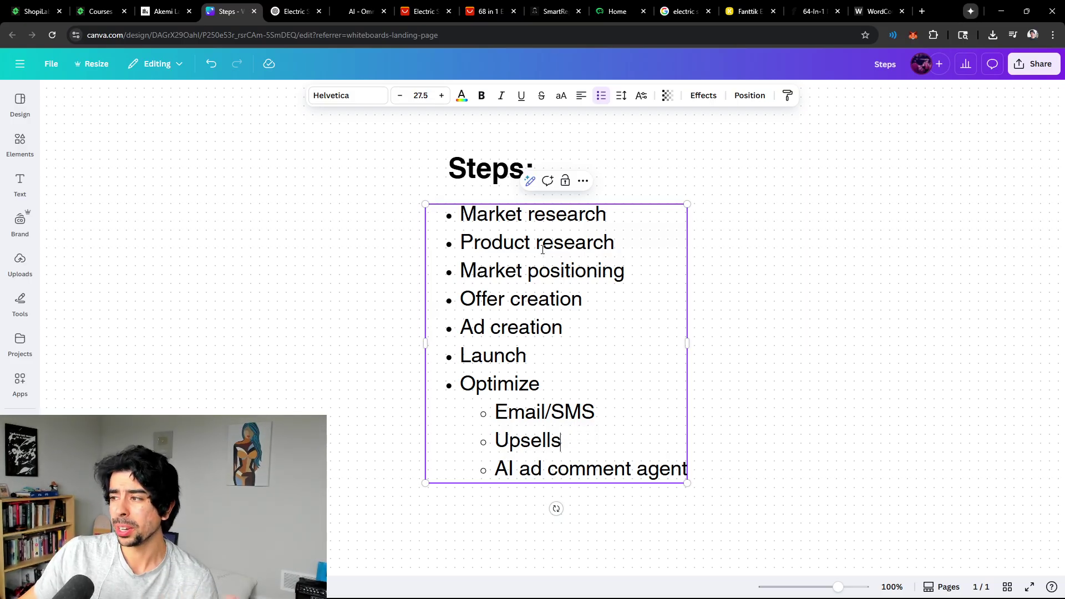
{"action": "left_click", "coordinate": [160, 11]}
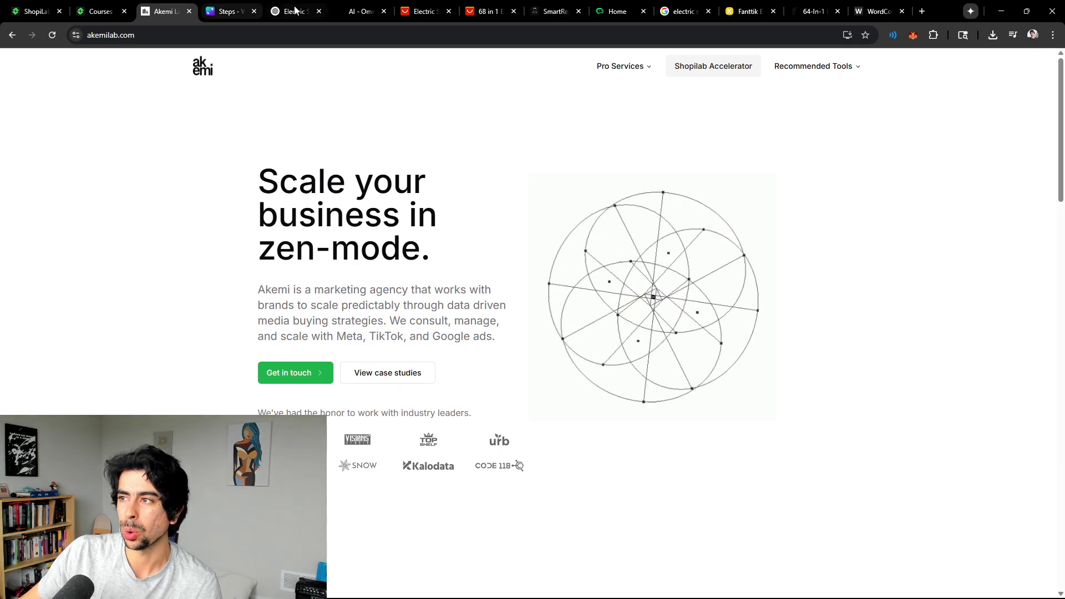
{"action": "key", "text": "ctrl+5"}
{"action": "left_click", "coordinate": [233, 8]}
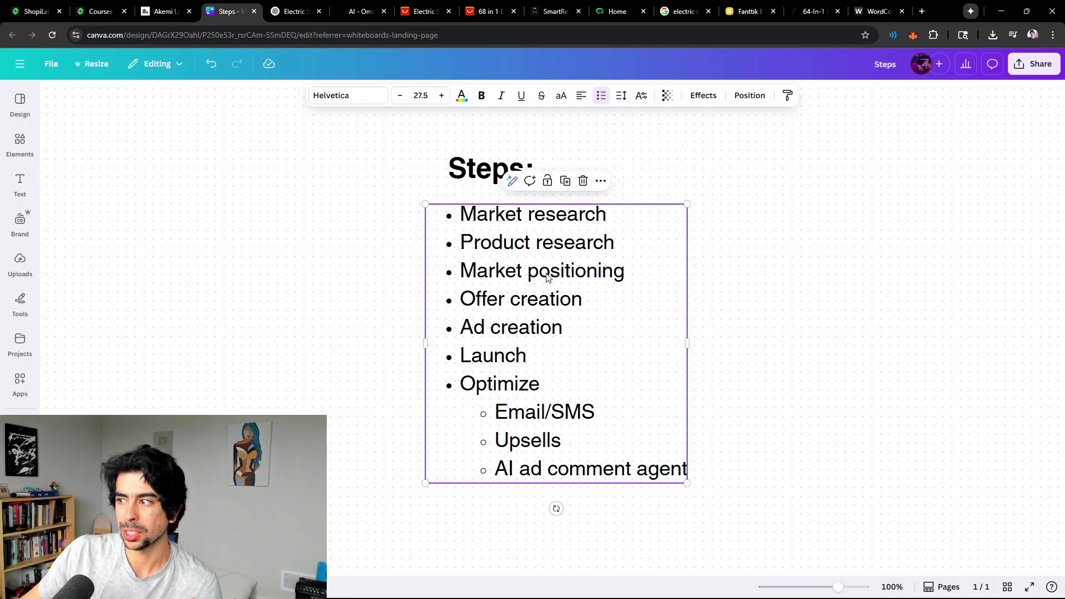